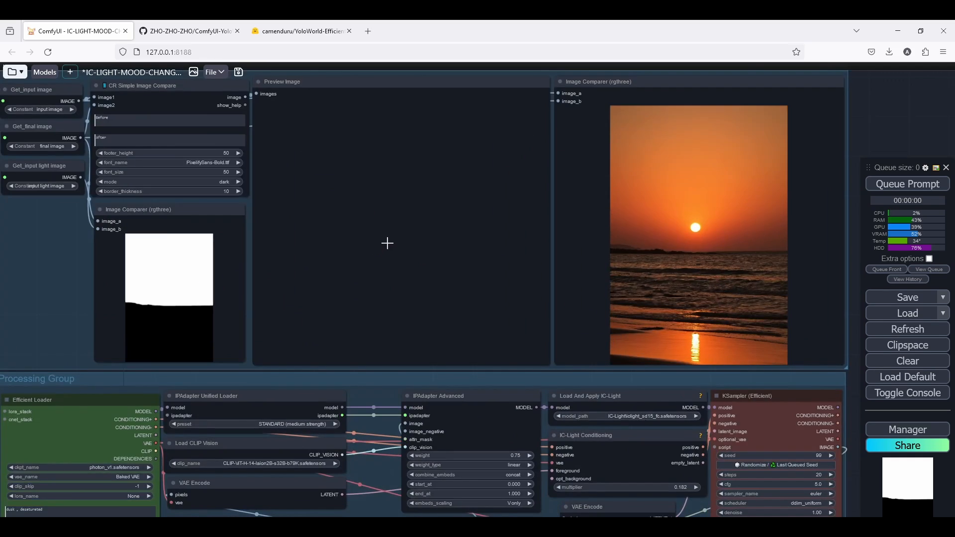
# Examine the layout of the IC-Light mood-change workflow's image loader, image previewer and processing groups.
pyautogui.scroll(-5, 381, 246)
pyautogui.moveTo(381, 245); pyautogui.dragTo(464, 241)
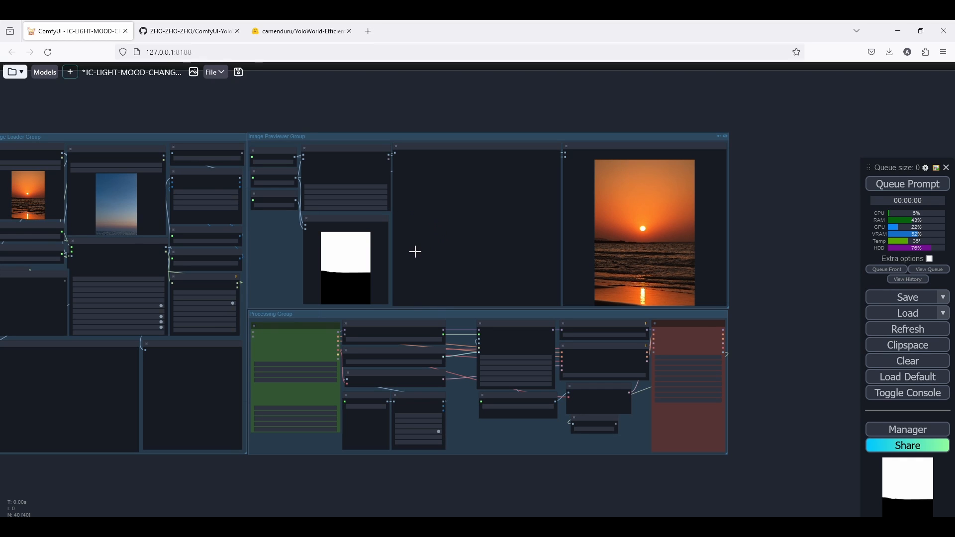
pyautogui.moveTo(415, 252); pyautogui.dragTo(483, 256)
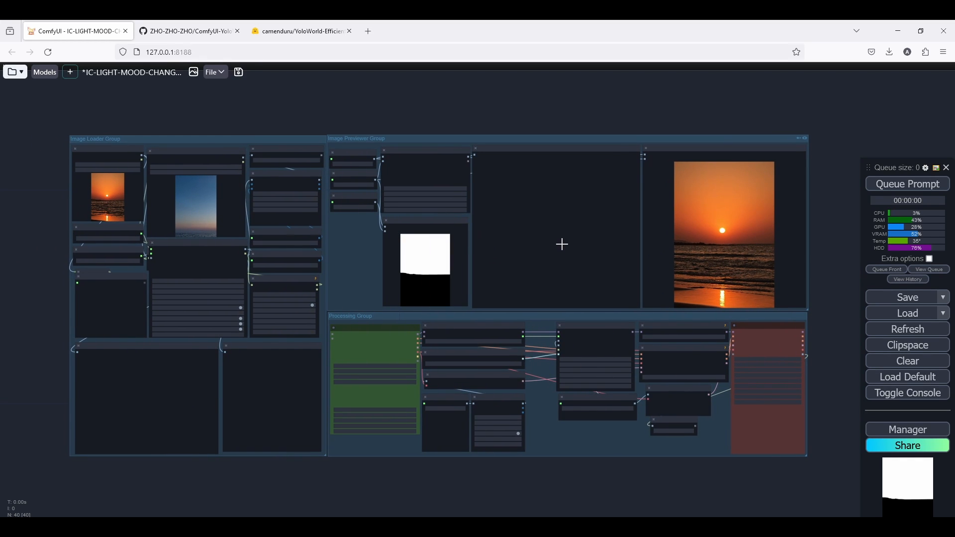
pyautogui.scroll(3, 562, 243)
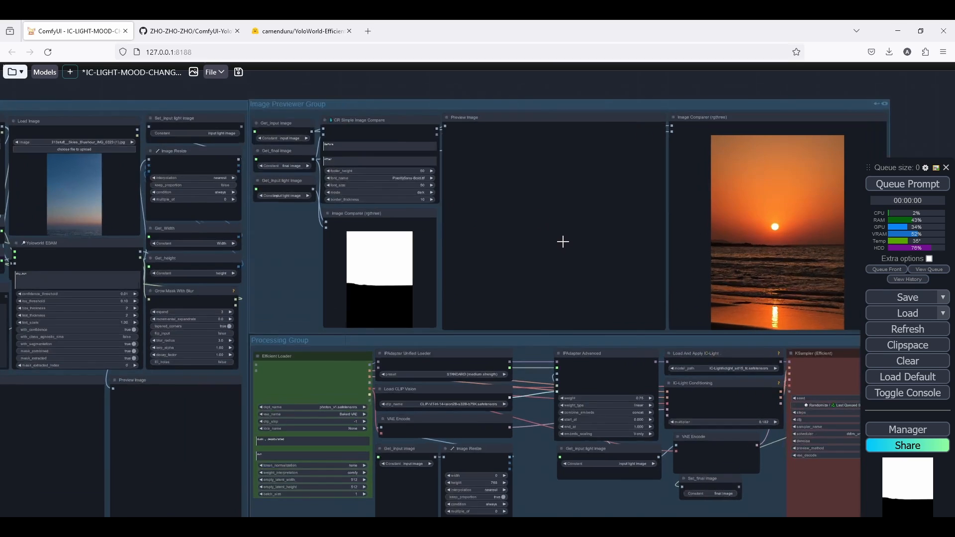
pyautogui.scroll(-4, 562, 243)
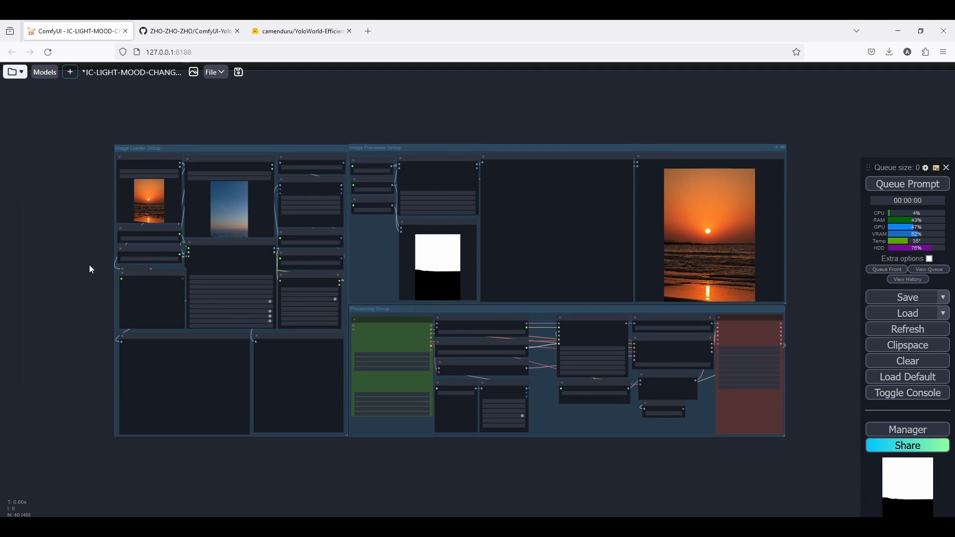
pyautogui.scroll(5, 88, 273)
pyautogui.scroll(-5, 149, 279)
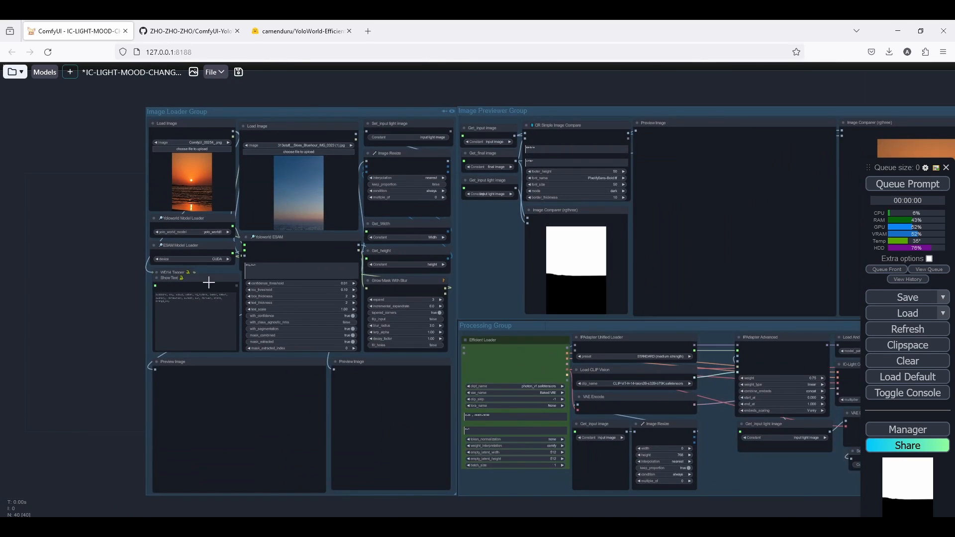
pyautogui.scroll(6, 219, 239)
pyautogui.scroll(-3, 219, 231)
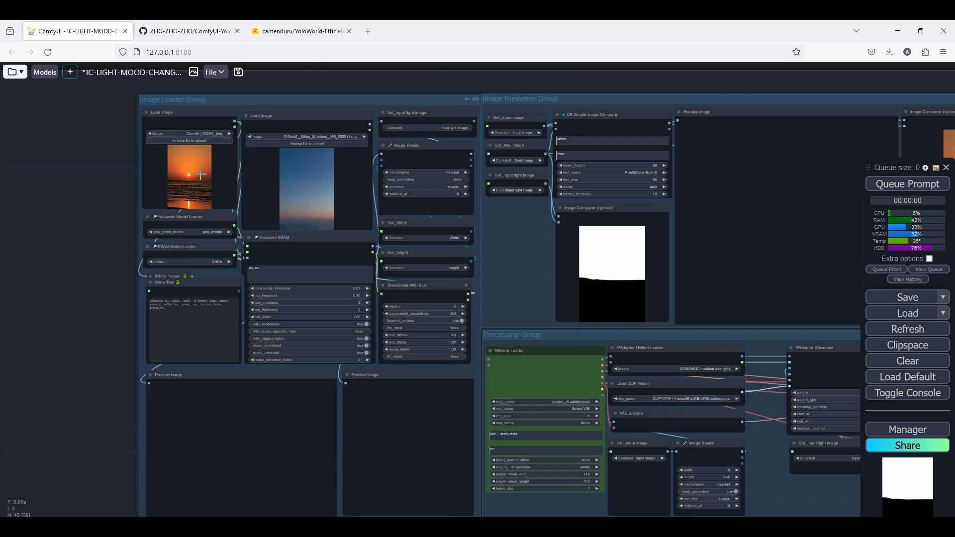
pyautogui.scroll(-3, 135, 177)
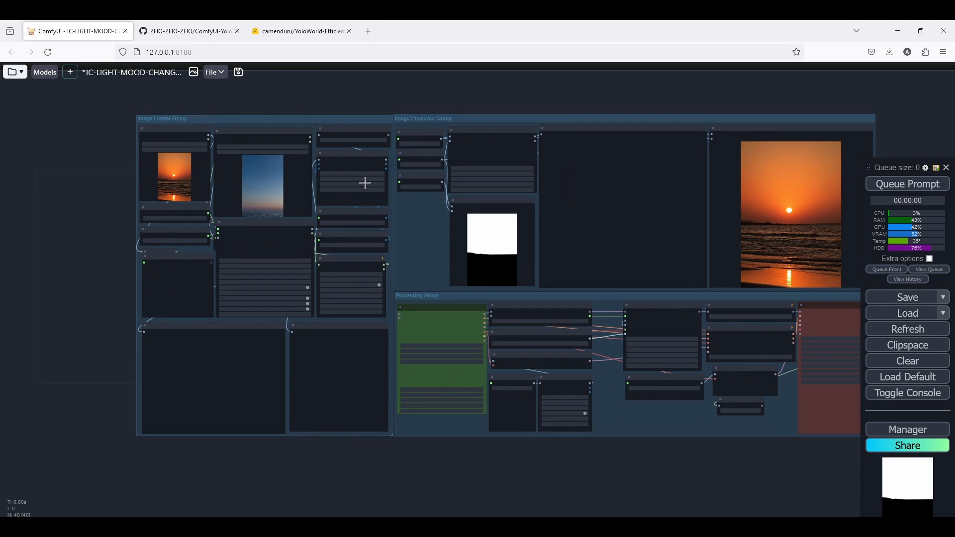
pyautogui.scroll(7, 647, 349)
pyautogui.scroll(-6, 572, 256)
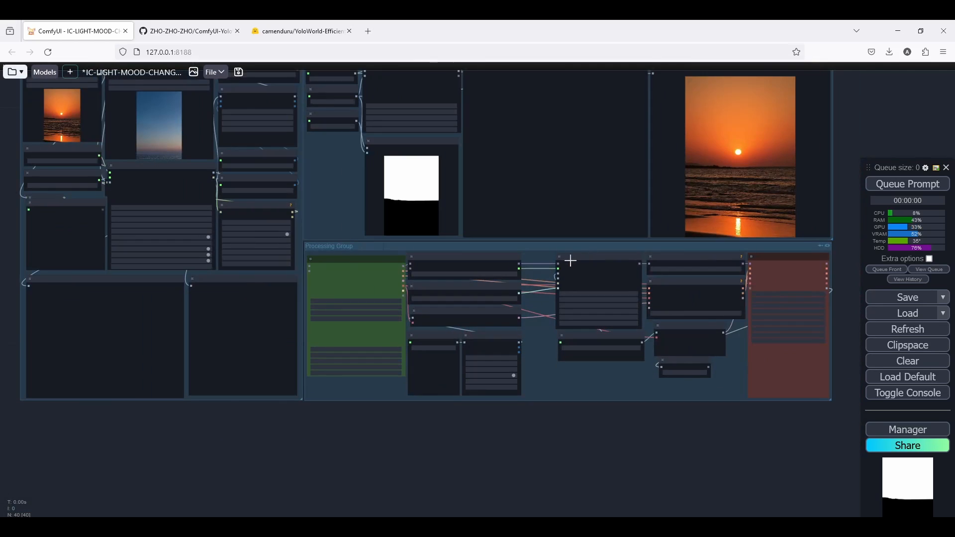
pyautogui.scroll(-1, 553, 257)
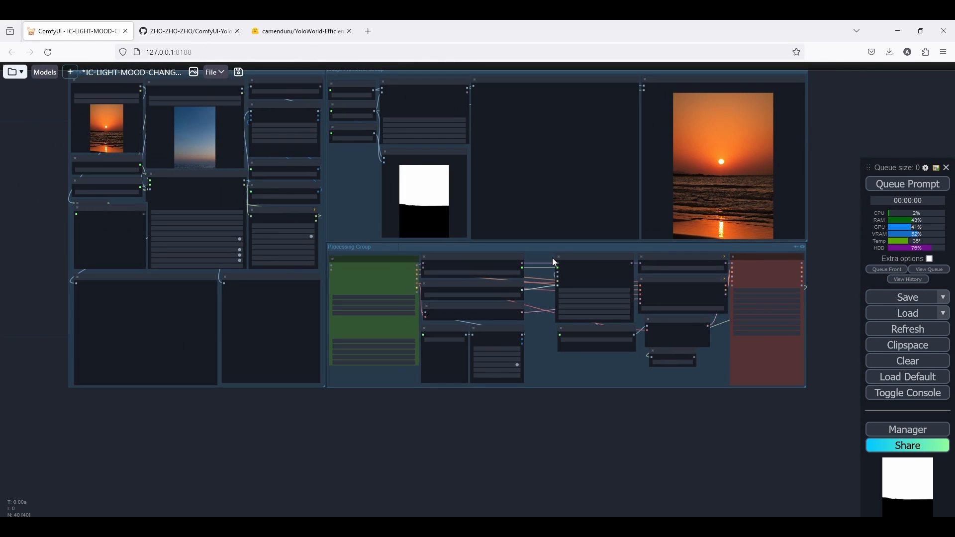
pyautogui.scroll(6, 646, 254)
# Inspect the nodes and settings inside the Processing Group of the mood-change workflow.
pyautogui.moveTo(658, 253); pyautogui.dragTo(502, 254)
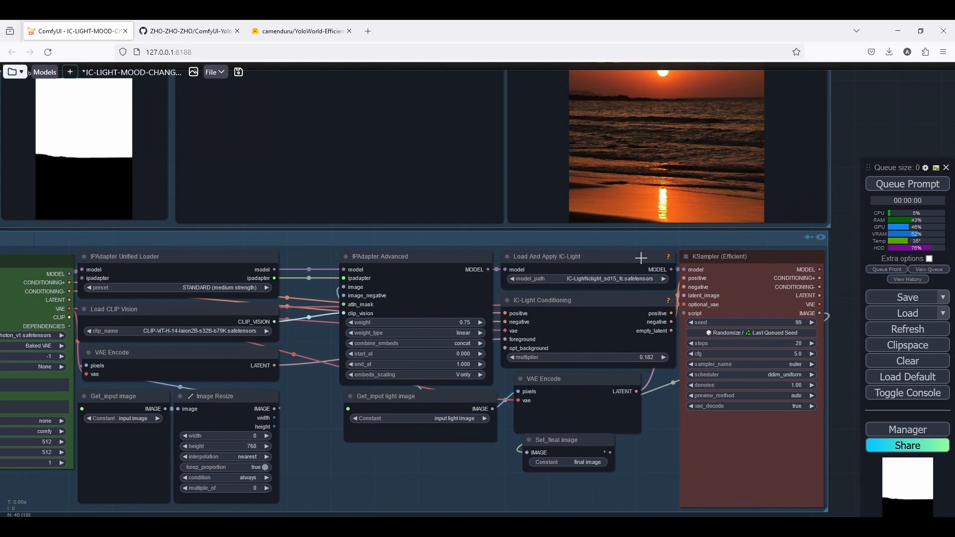
pyautogui.scroll(-5, 635, 263)
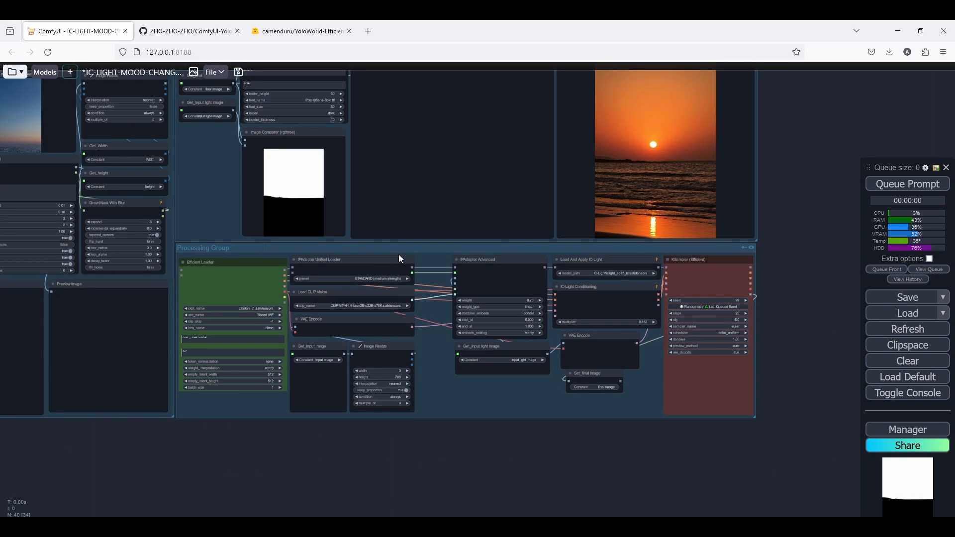
pyautogui.moveTo(399, 258); pyautogui.dragTo(450, 310)
pyautogui.scroll(-3, 451, 310)
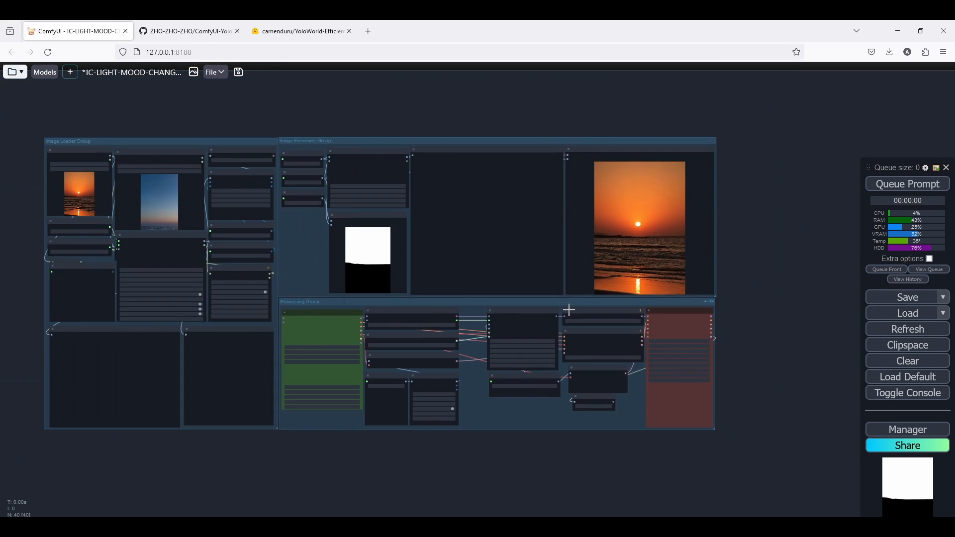
pyautogui.scroll(6, 568, 310)
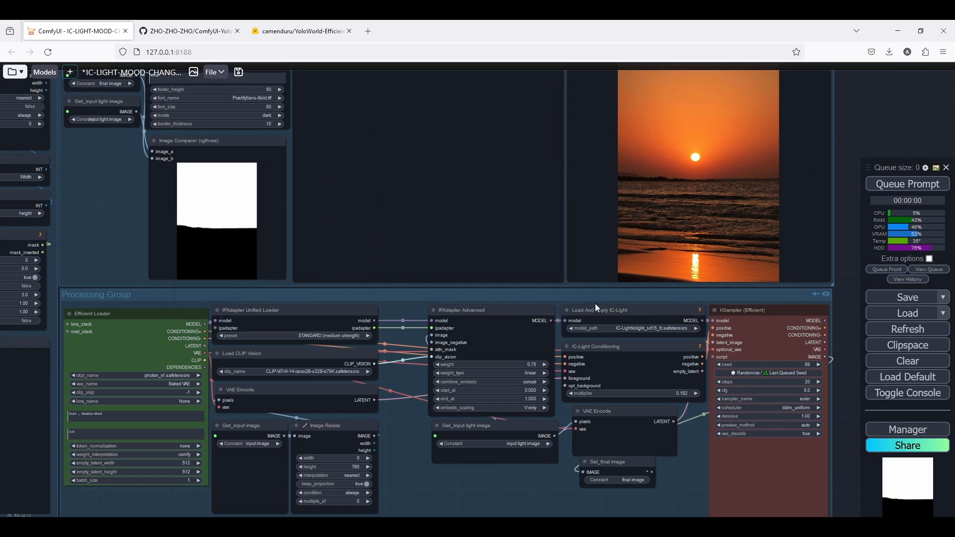
pyautogui.scroll(-7, 572, 321)
pyautogui.scroll(6, 535, 316)
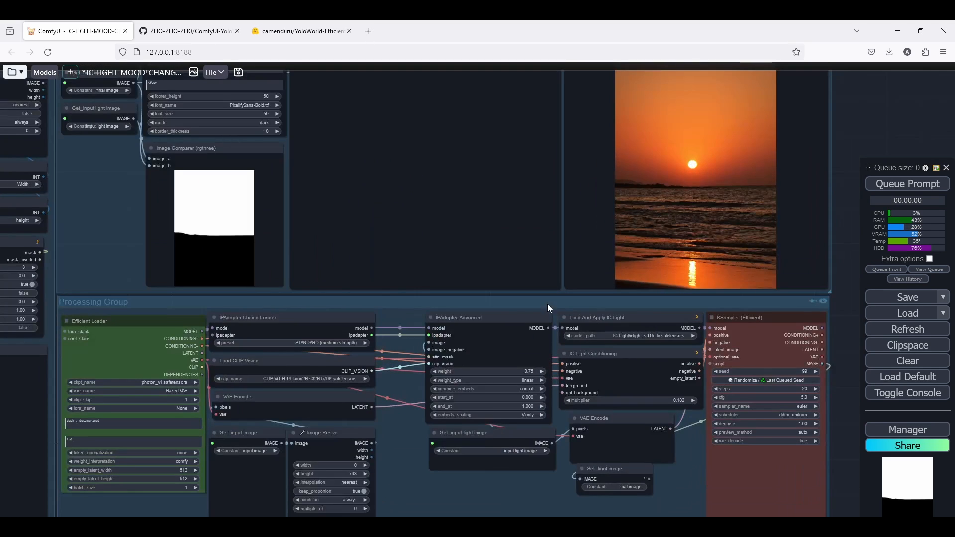
pyautogui.scroll(-6, 519, 306)
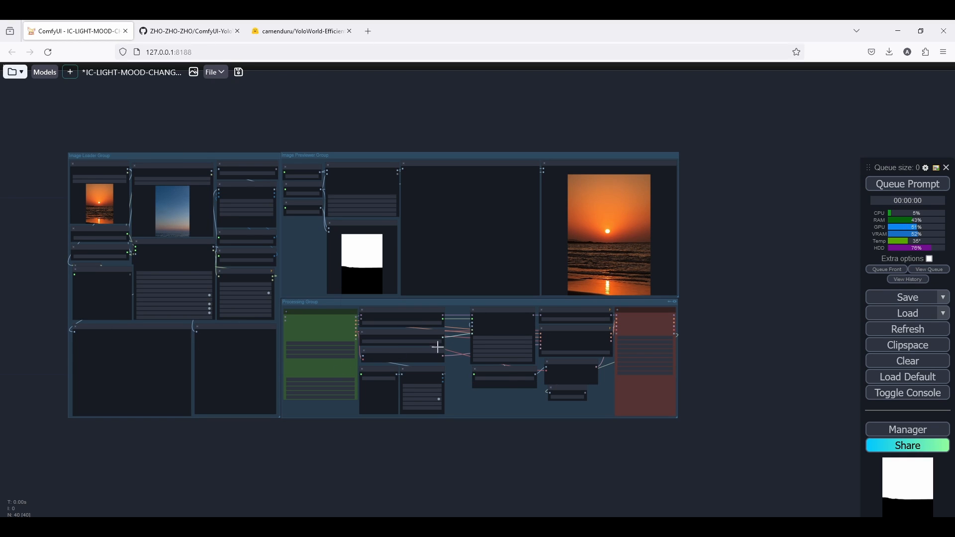
pyautogui.scroll(5, 483, 344)
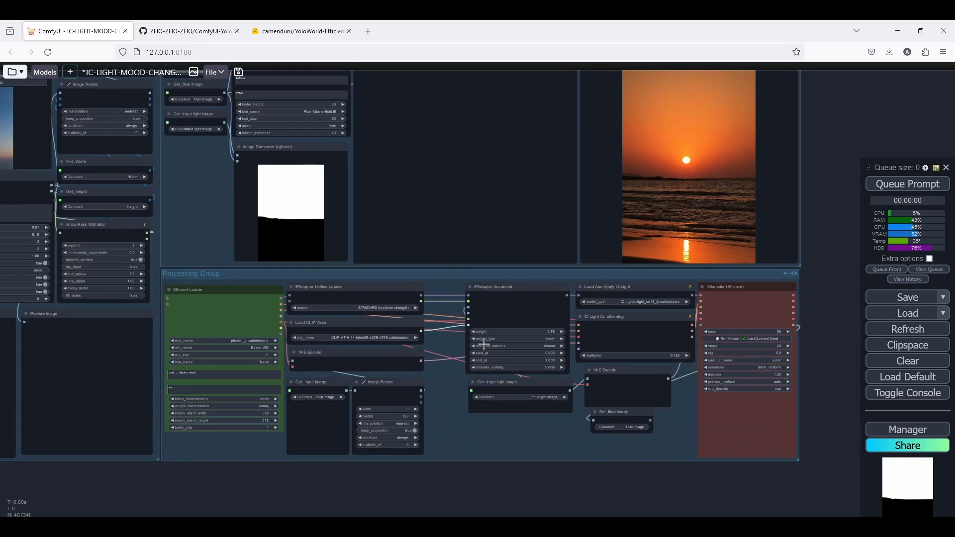
pyautogui.scroll(-5, 423, 372)
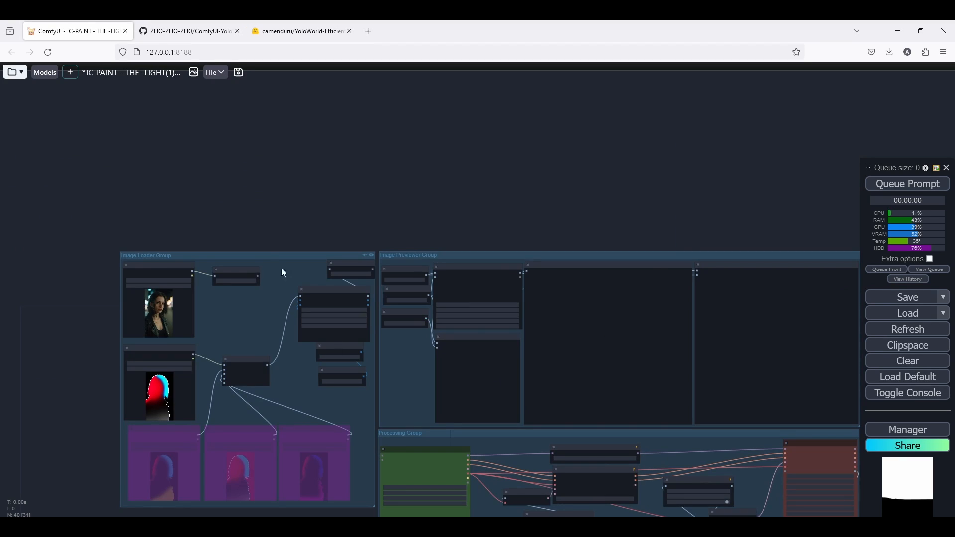
# Examine the IC-PAINT THE LIGHT workflow, including its image loader, processing and mask light groups.
pyautogui.scroll(-5, 279, 271)
pyautogui.scroll(3, 432, 426)
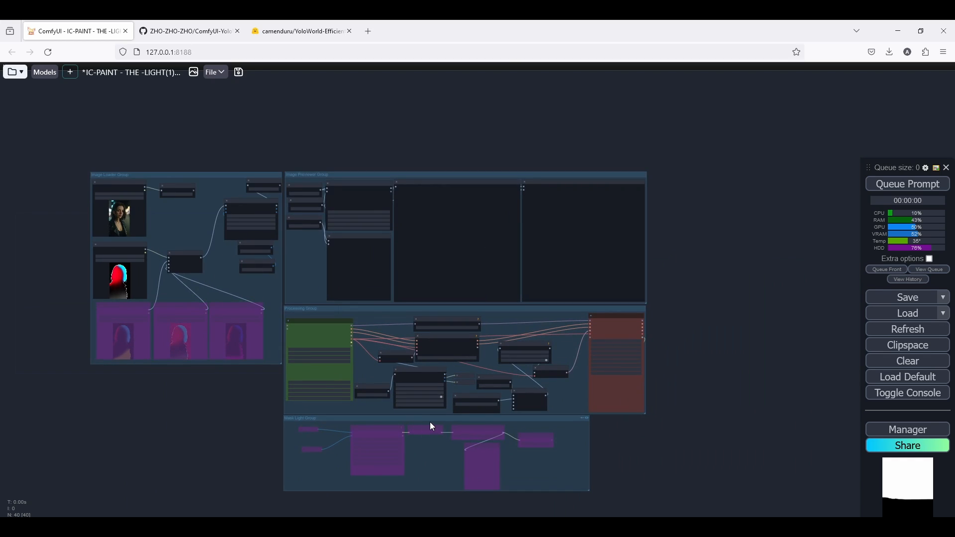
pyautogui.scroll(5, 428, 420)
pyautogui.scroll(-4, 408, 398)
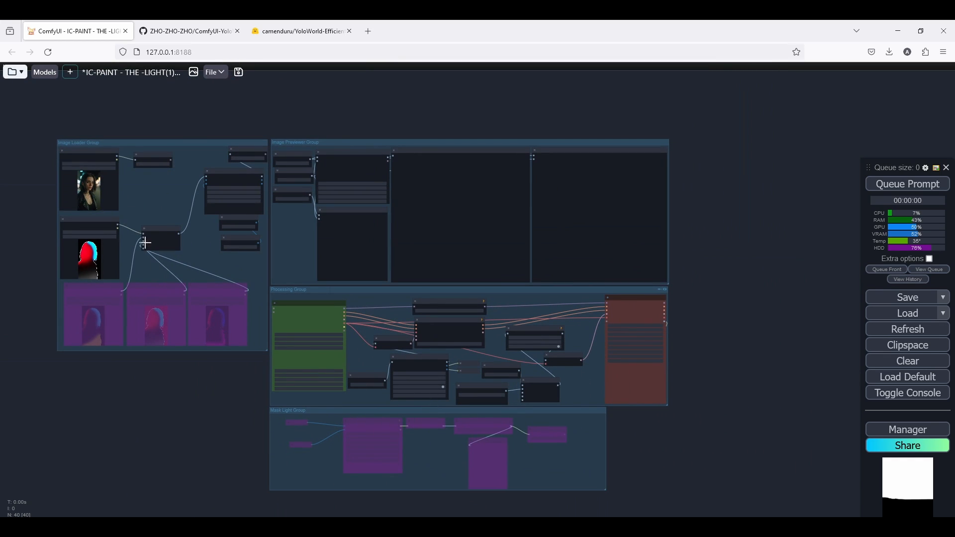
pyautogui.scroll(6, 222, 232)
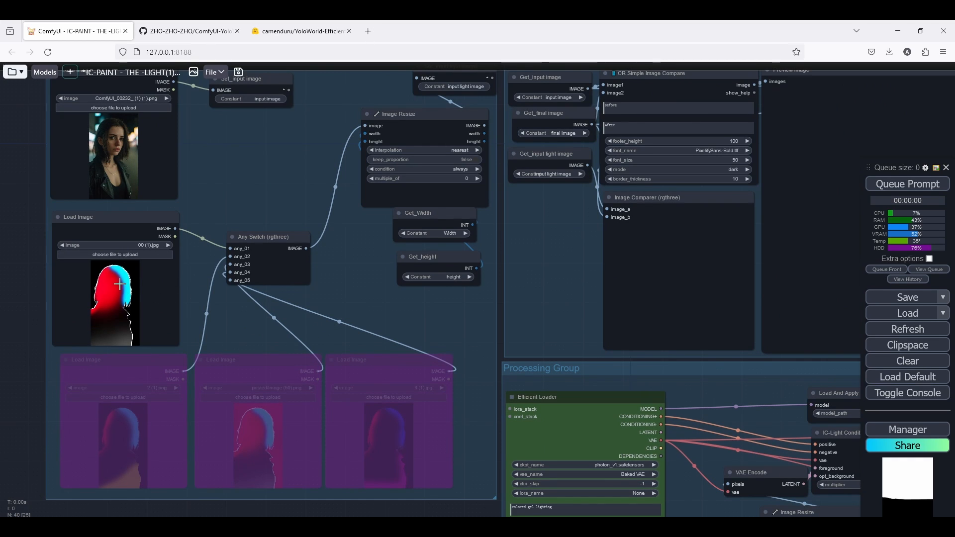
pyautogui.scroll(-4, 271, 284)
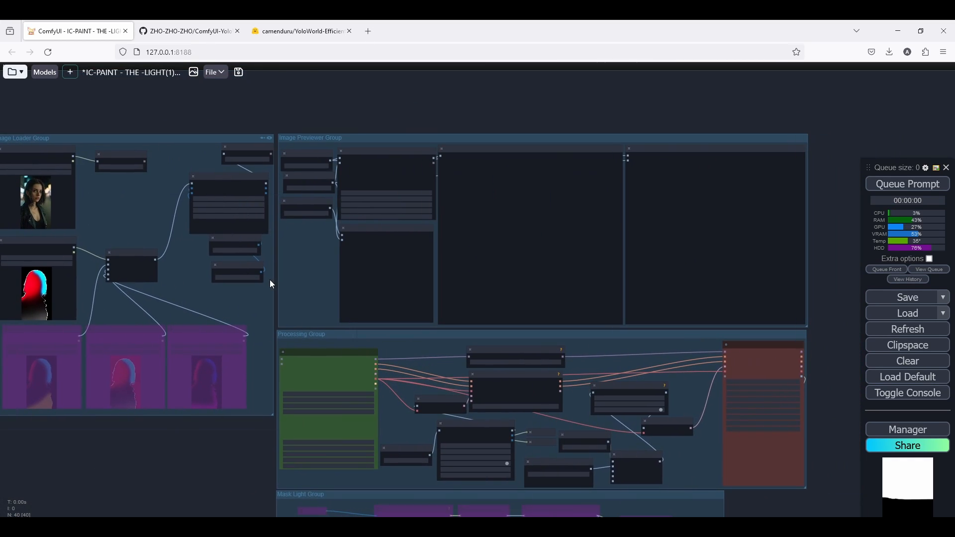
pyautogui.scroll(-4, 272, 284)
pyautogui.scroll(3, 309, 276)
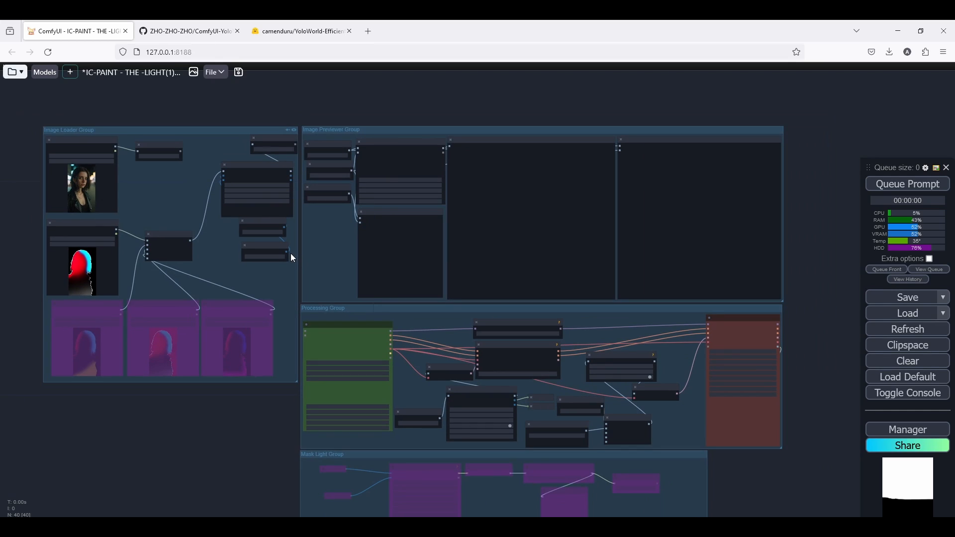
pyautogui.moveTo(290, 252); pyautogui.dragTo(287, 203)
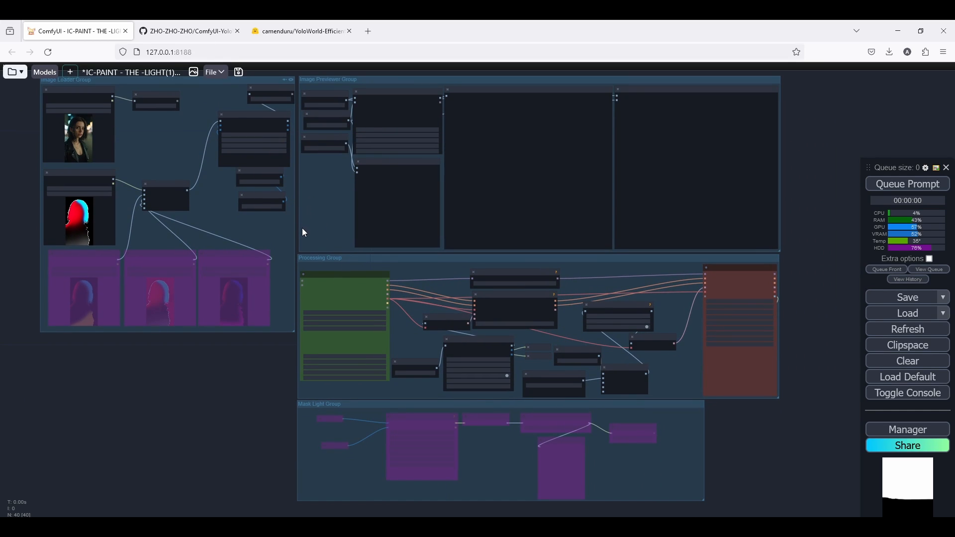
pyautogui.moveTo(302, 229); pyautogui.dragTo(303, 238)
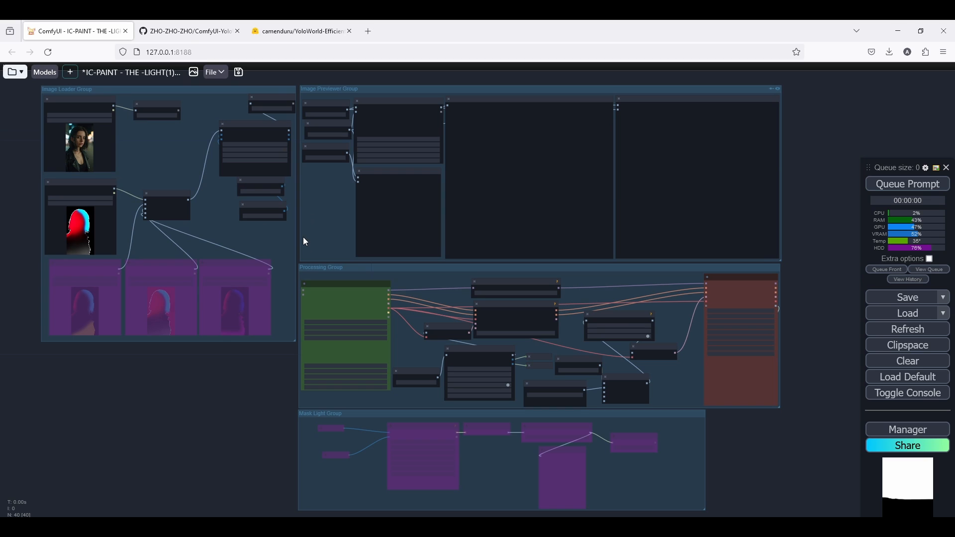
# View the ComfyUI-YoloWorld-EfficientSAM repository page, then open and close the ComfyUI Manager menu.
pyautogui.click(241, 30)
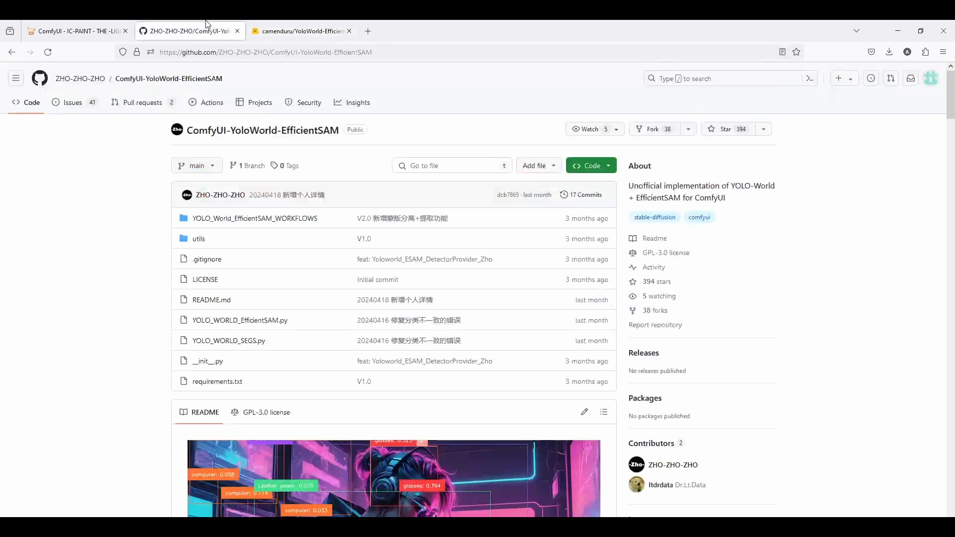
pyautogui.click(269, 23)
pyautogui.click(149, 23)
pyautogui.click(115, 23)
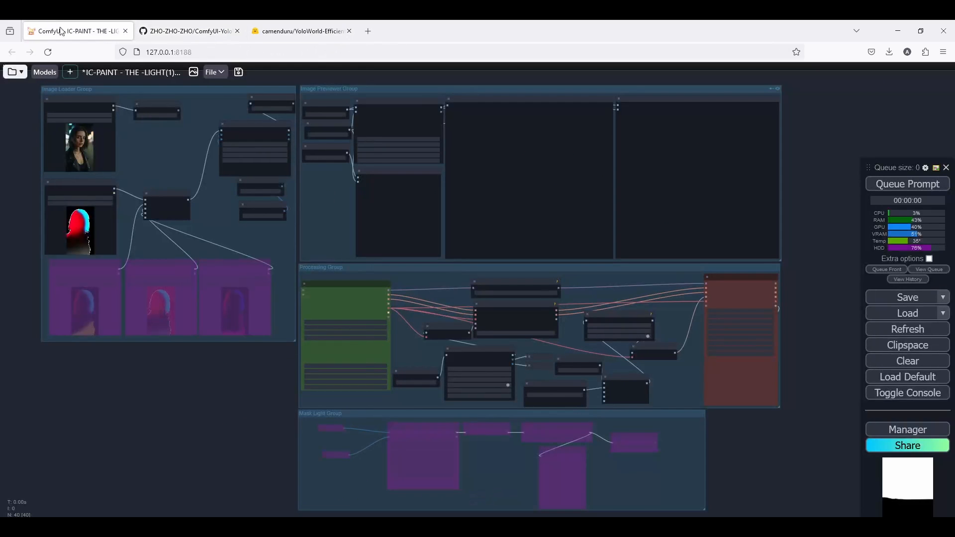
pyautogui.click(917, 439)
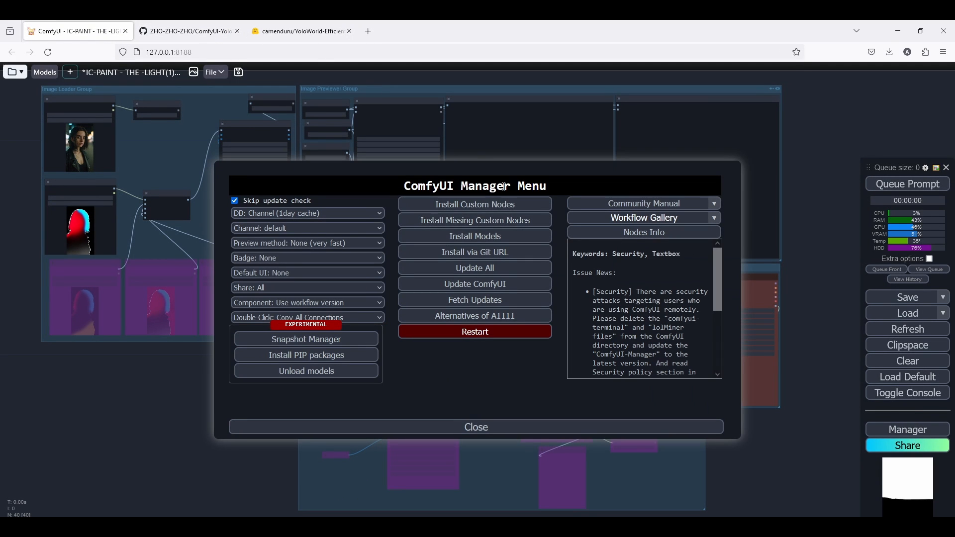
pyautogui.click(481, 425)
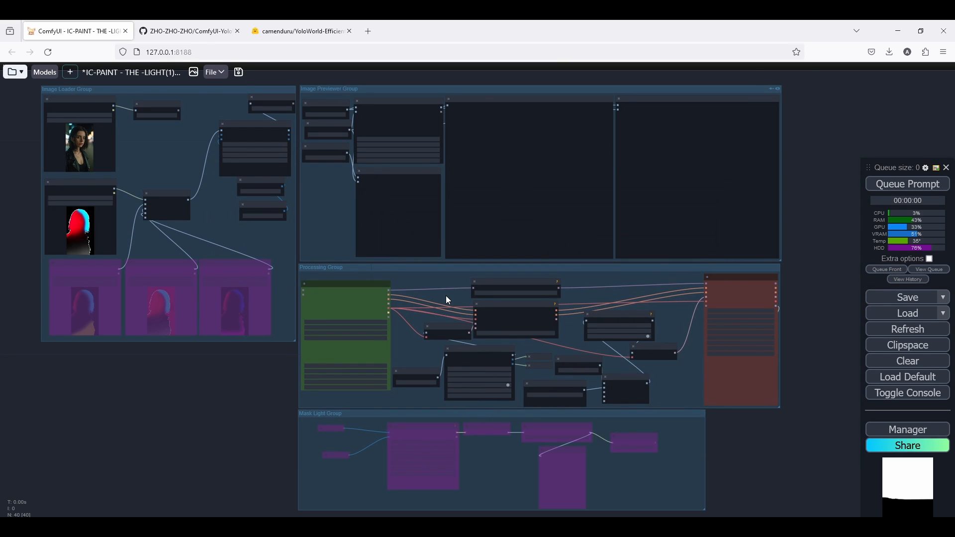
# Revisit the ComfyUI-YoloWorld-EfficientSAM repository page and return to the ComfyUI workflow tab.
pyautogui.click(223, 27)
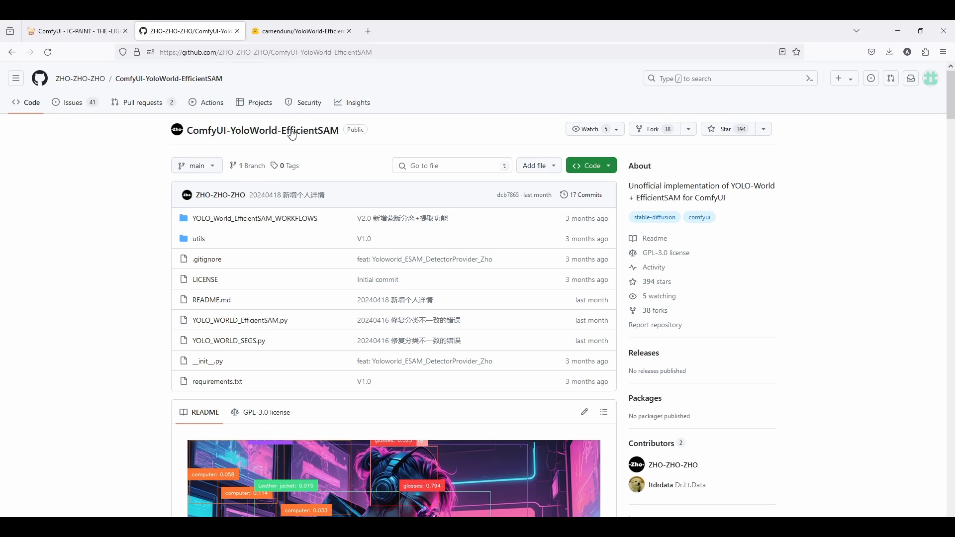
pyautogui.click(297, 22)
pyautogui.click(172, 22)
pyautogui.click(72, 25)
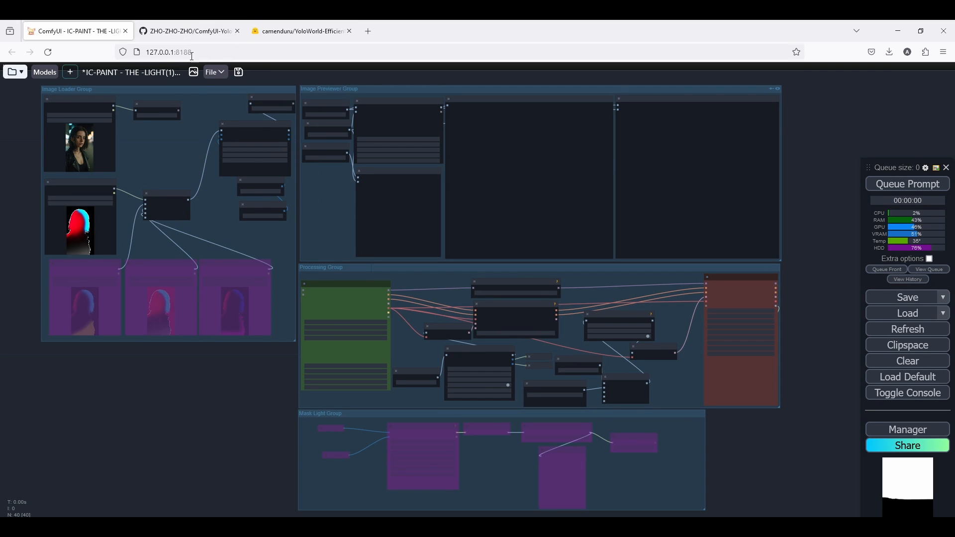
# Delete two of the three bypassed Load Image nodes in the Image Loader Group.
pyautogui.scroll(-3, 365, 218)
pyautogui.moveTo(336, 250); pyautogui.dragTo(425, 234)
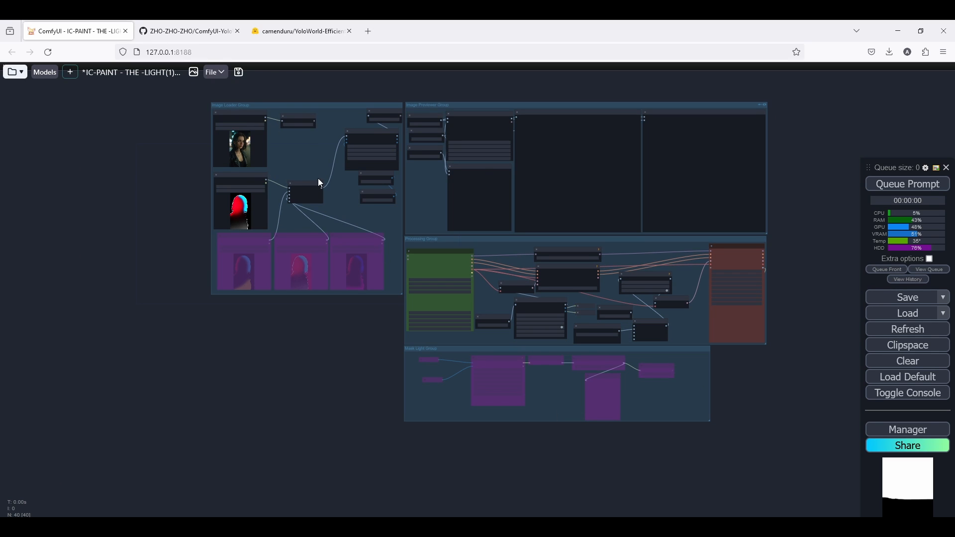
pyautogui.scroll(3, 314, 154)
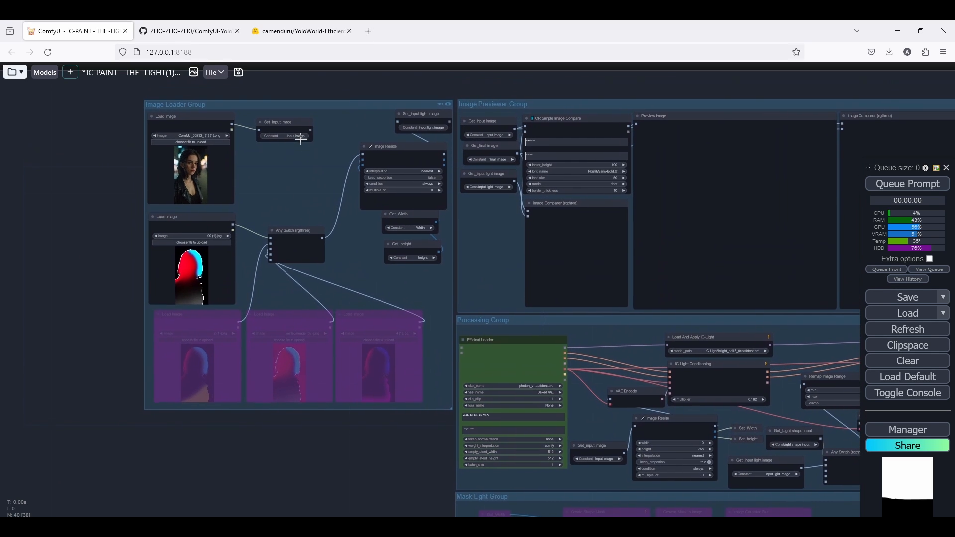
pyautogui.scroll(5, 324, 309)
pyautogui.click(393, 300)
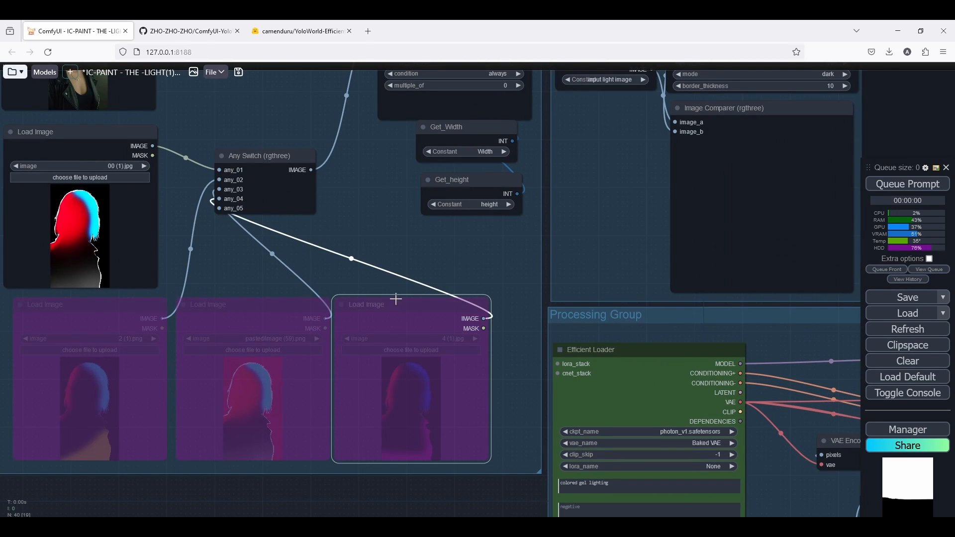
pyautogui.moveTo(319, 279); pyautogui.dragTo(434, 258)
pyautogui.press('Delete')
pyautogui.click(367, 285)
pyautogui.press('Delete')
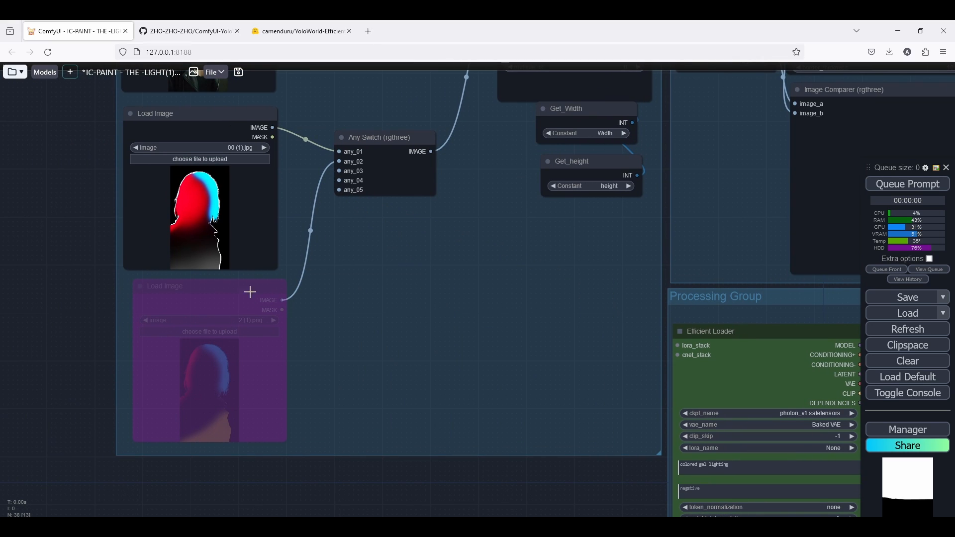
# Delete the Any Switch node and the active Load Image node holding the lit mask image.
pyautogui.click(343, 135)
pyautogui.press('Delete')
pyautogui.click(214, 116)
pyautogui.press('Delete')
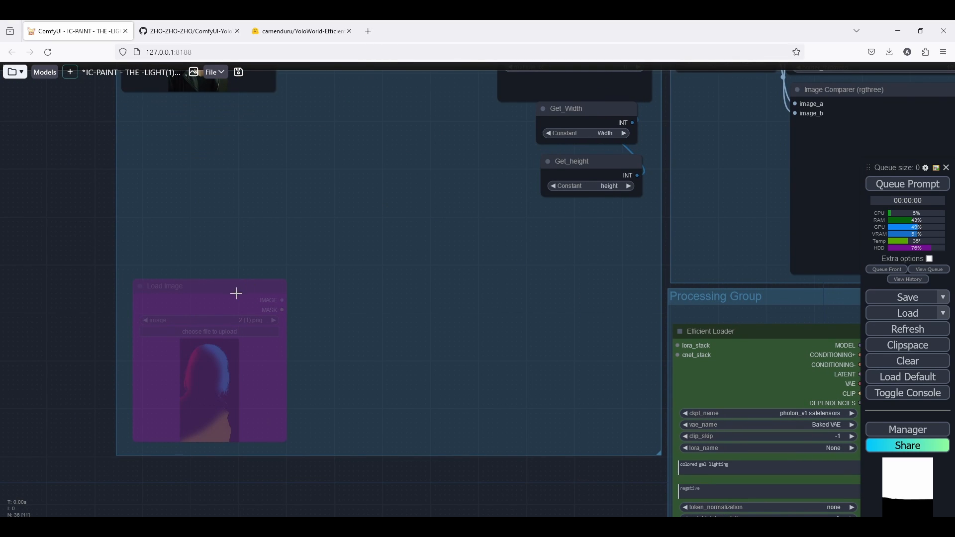
# Delete the last remaining bypassed Load Image node in the Image Loader Group.
pyautogui.click(235, 292)
pyautogui.press('Delete')
pyautogui.scroll(-5, 374, 186)
pyautogui.scroll(2, 339, 372)
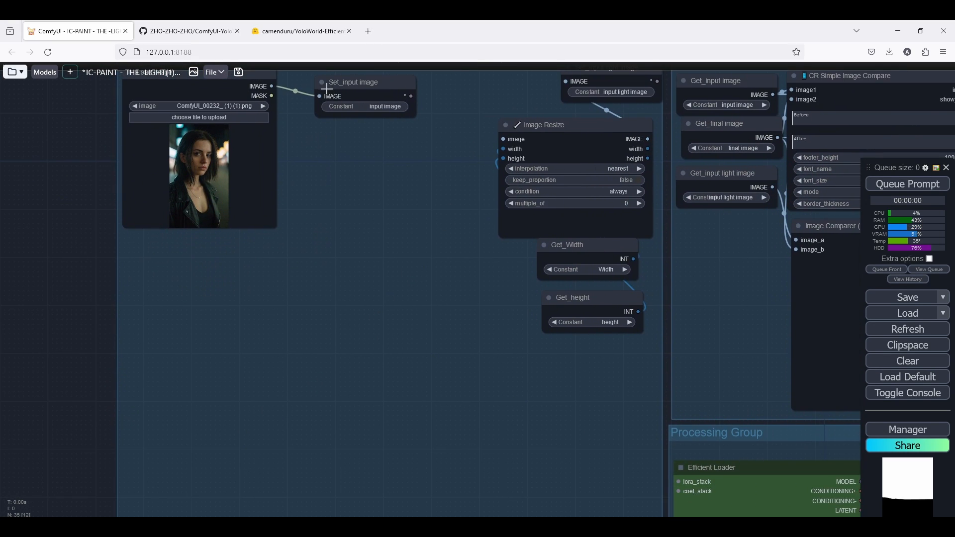
pyautogui.scroll(3, 358, 96)
pyautogui.moveTo(357, 95); pyautogui.dragTo(337, 152)
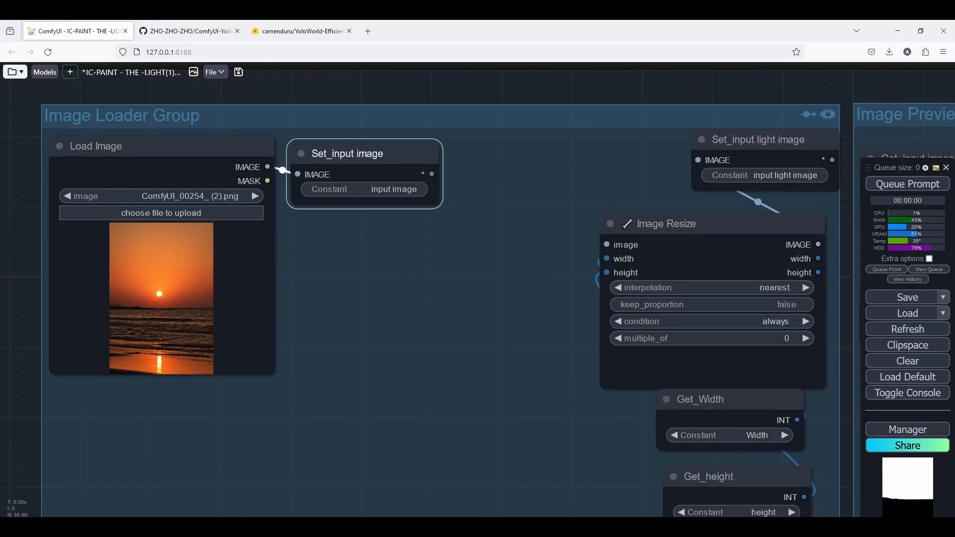
# Duplicate the Load Image node and place the copy below the original.
pyautogui.scroll(-2, 230, 249)
pyautogui.scroll(2, 222, 256)
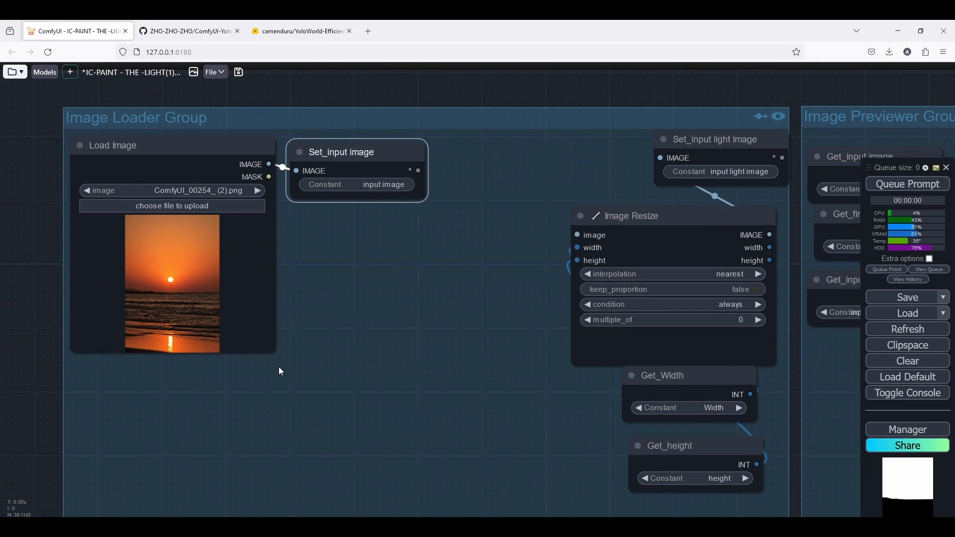
pyautogui.moveTo(294, 341); pyautogui.dragTo(285, 247)
pyautogui.scroll(-2, 312, 249)
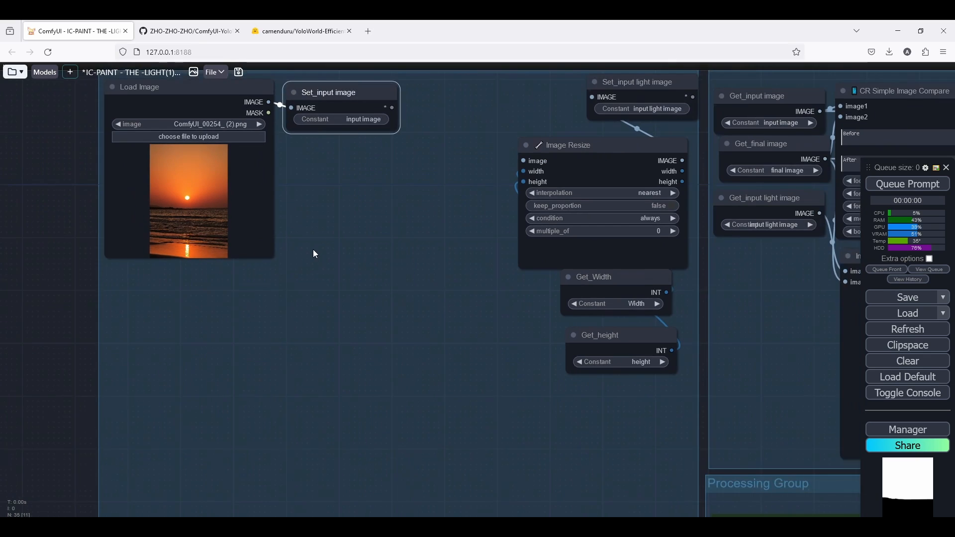
pyautogui.moveTo(345, 197); pyautogui.dragTo(357, 242)
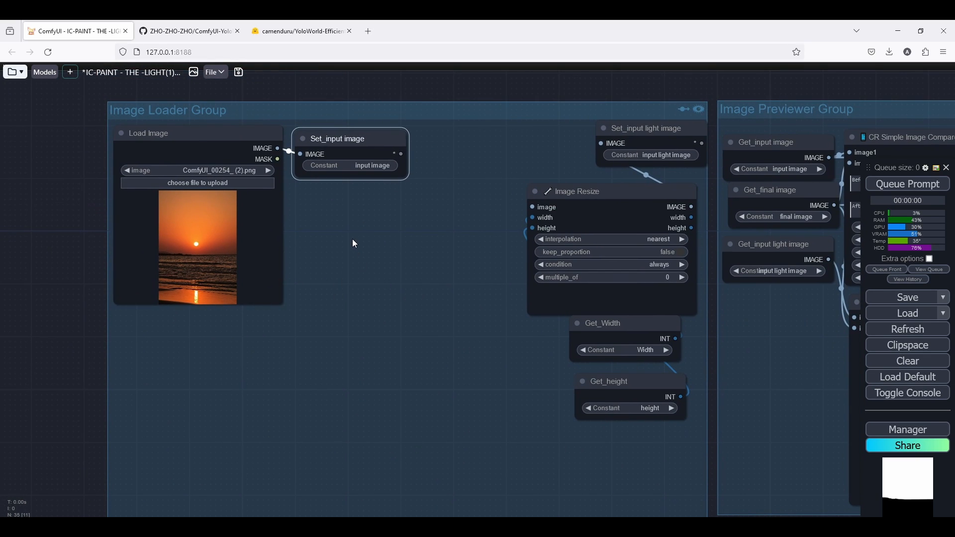
pyautogui.moveTo(197, 139); pyautogui.dragTo(199, 139)
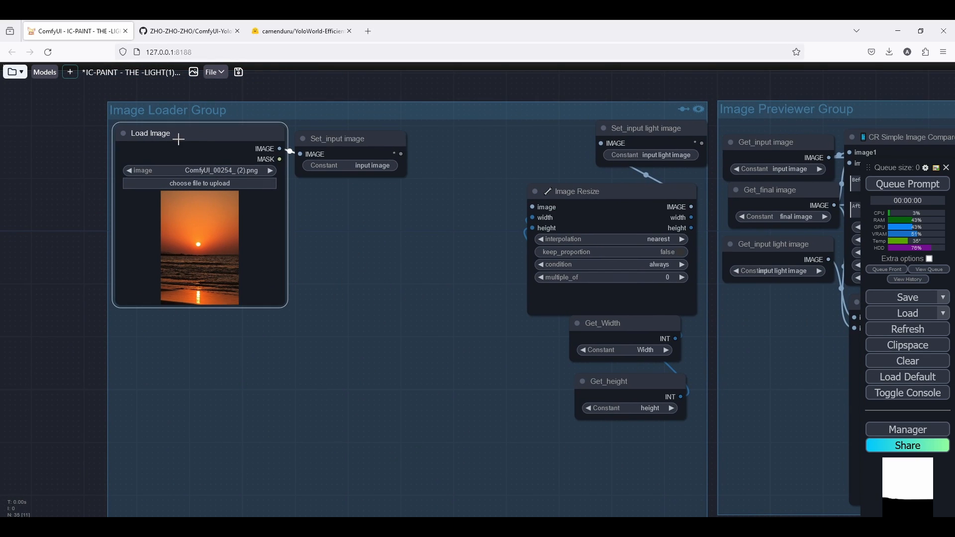
pyautogui.hotkey('ctrl', 'c')
pyautogui.hotkey('ctrl', 'v')
pyautogui.moveTo(288, 140); pyautogui.dragTo(214, 328)
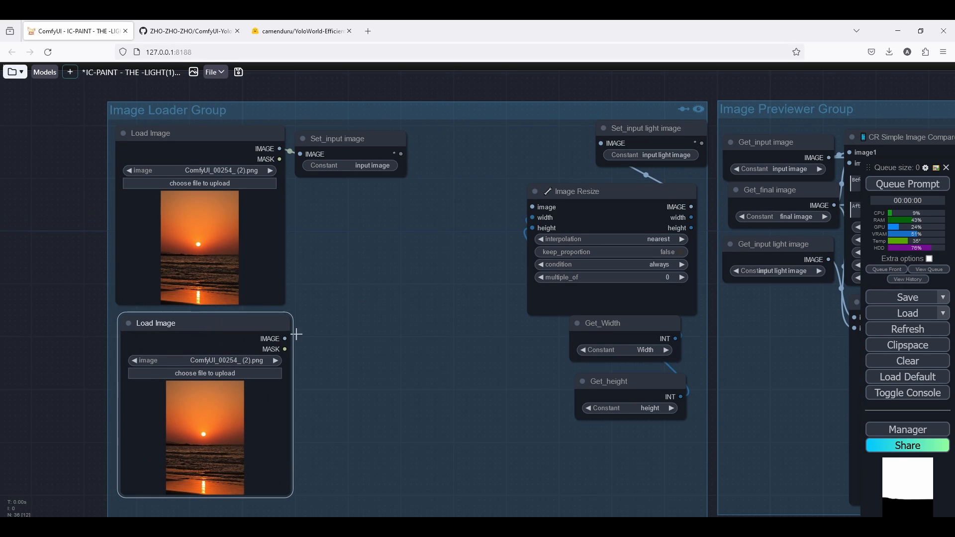
# Add a Set node fed by the copied Load Image's IMAGE output and name it reference-mood-image.
pyautogui.scroll(5, 297, 334)
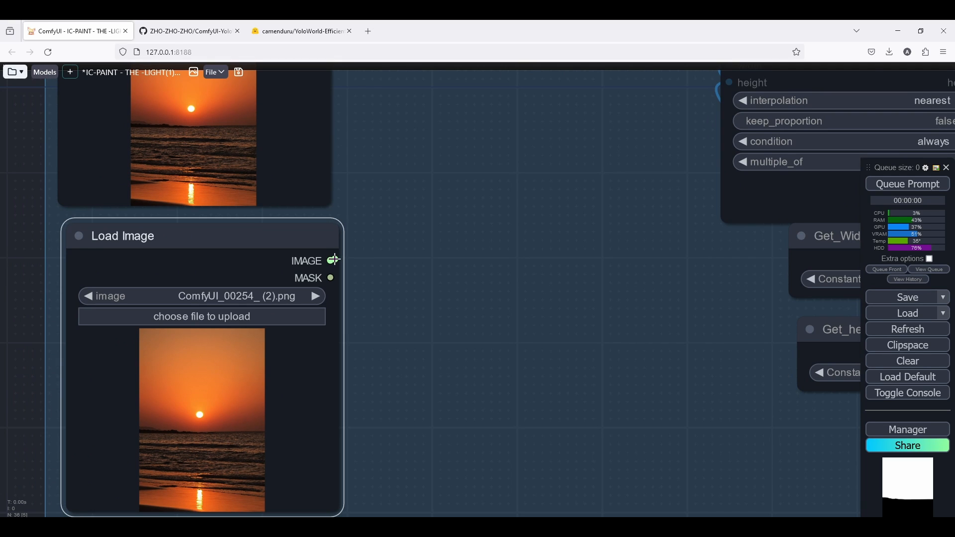
pyautogui.doubleClick(416, 269)
pyautogui.write('set')
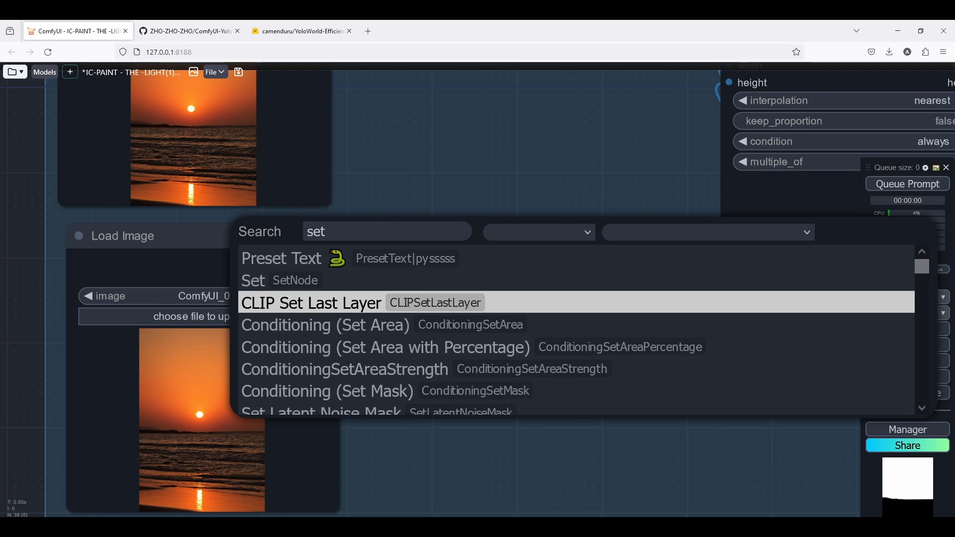
pyautogui.click(357, 280)
pyautogui.moveTo(330, 261); pyautogui.dragTo(445, 285)
pyautogui.click(448, 299)
pyautogui.write('refe')
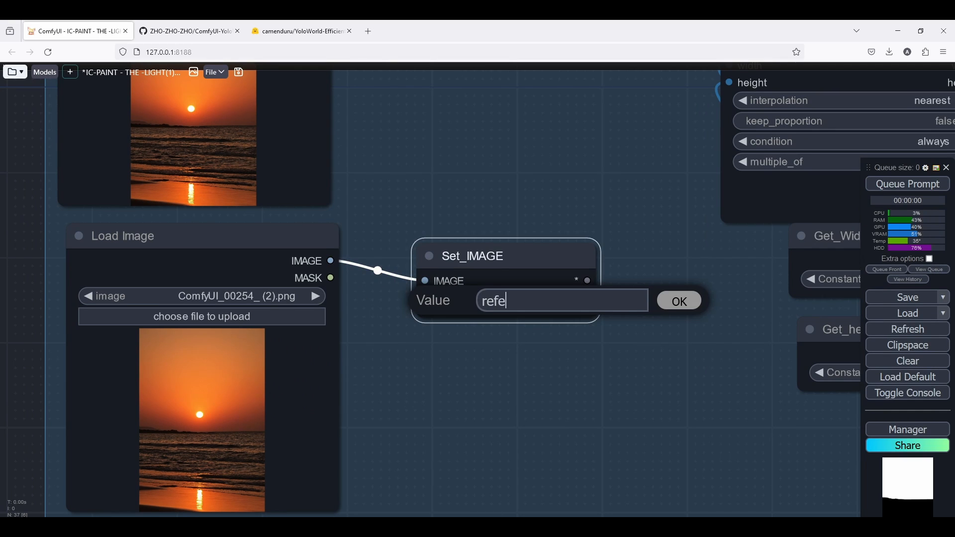
pyautogui.write('rence-mood-image')
pyautogui.press('Return')
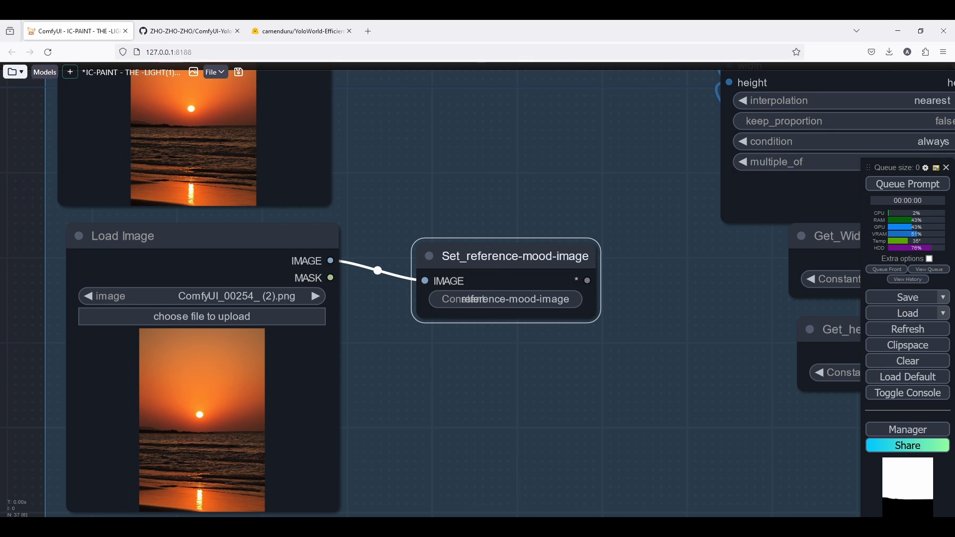
# Collapse the Set nodes and arrange the two Load Image nodes side by side at the top of the group.
pyautogui.scroll(-7, 456, 257)
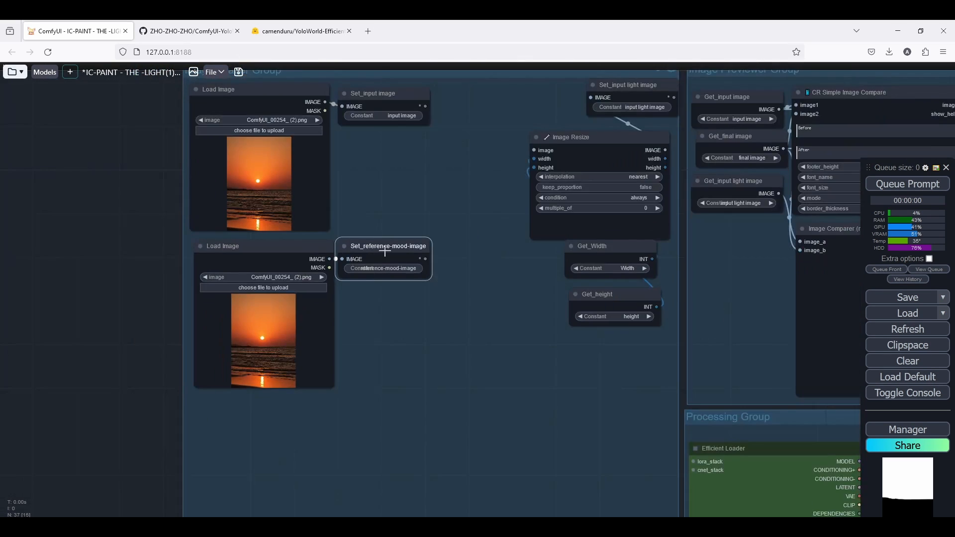
pyautogui.click(344, 245)
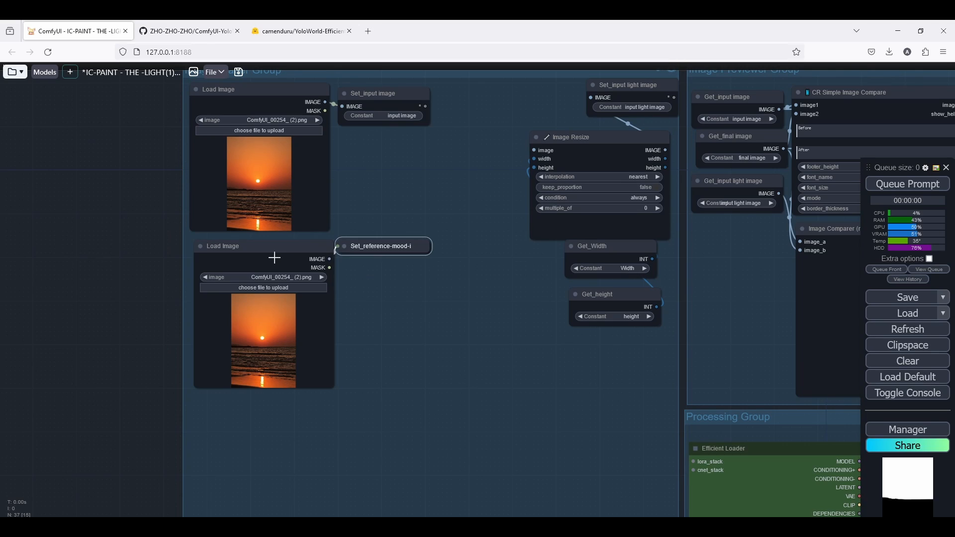
pyautogui.moveTo(275, 256); pyautogui.dragTo(479, 152)
pyautogui.click(344, 93)
pyautogui.moveTo(344, 94); pyautogui.dragTo(283, 99)
pyautogui.click(225, 96)
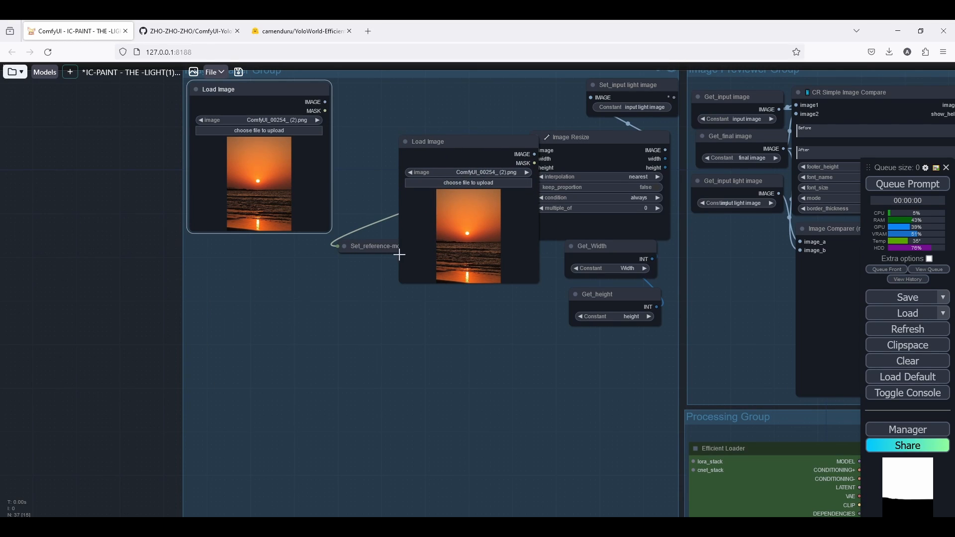
pyautogui.moveTo(381, 249); pyautogui.dragTo(382, 156)
pyautogui.moveTo(453, 145); pyautogui.dragTo(387, 98)
# Collapse Get_Width and Get_height and tuck them beside Set_input light image above Image Resize.
pyautogui.moveTo(619, 93); pyautogui.dragTo(597, 97)
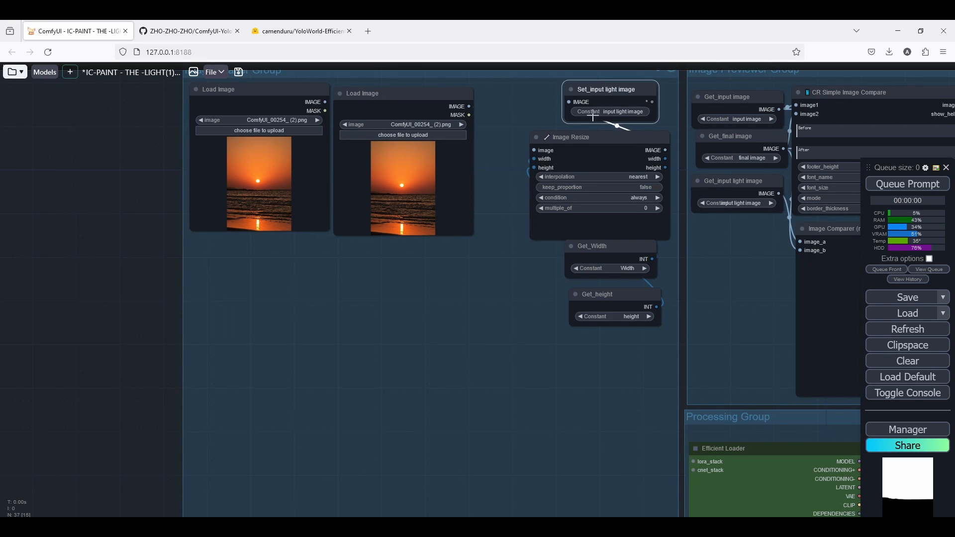
pyautogui.moveTo(581, 140); pyautogui.dragTo(577, 136)
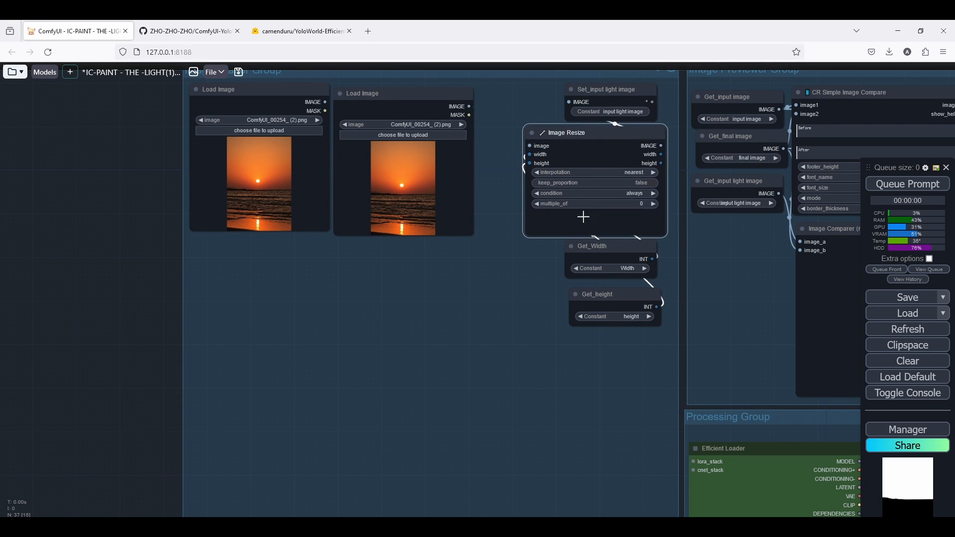
pyautogui.moveTo(591, 248); pyautogui.dragTo(527, 96)
pyautogui.click(545, 250)
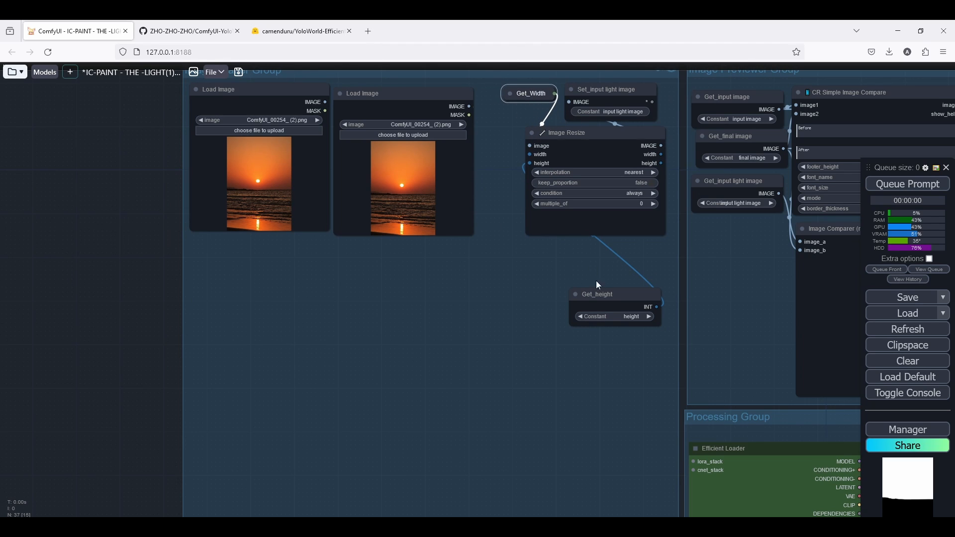
pyautogui.click(575, 295)
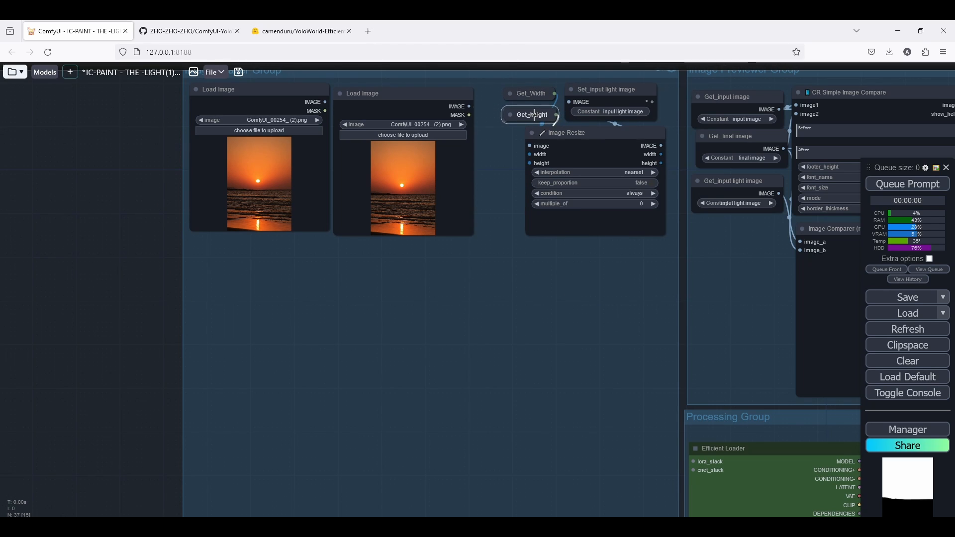
# Review the rearranged Image Loader Group layout.
pyautogui.scroll(-2, 557, 132)
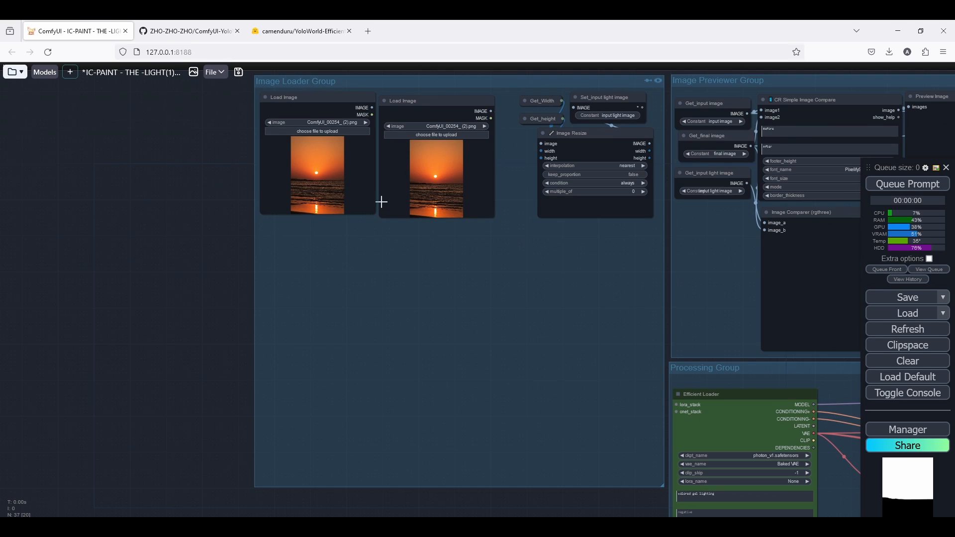
pyautogui.scroll(2, 380, 203)
pyautogui.click(412, 135)
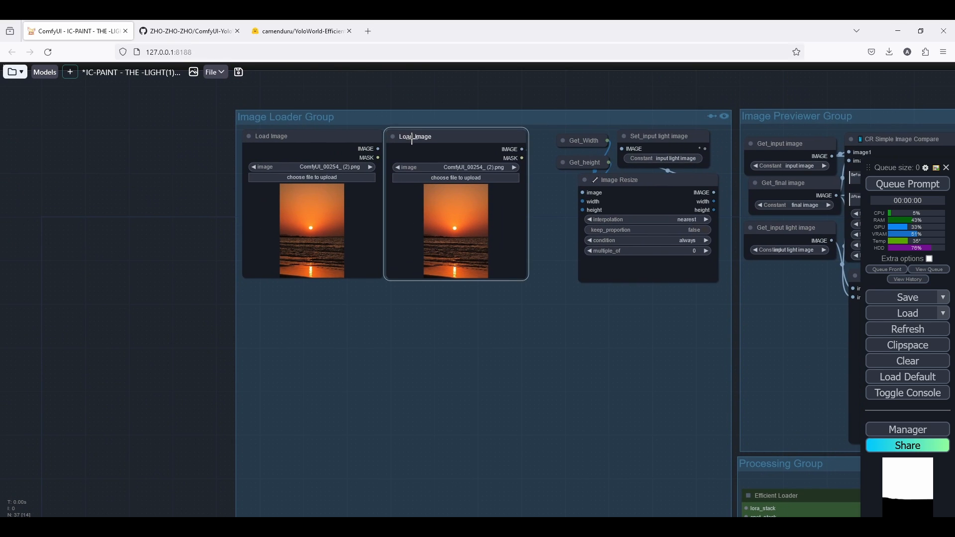
pyautogui.scroll(-3, 413, 309)
pyautogui.scroll(5, 473, 376)
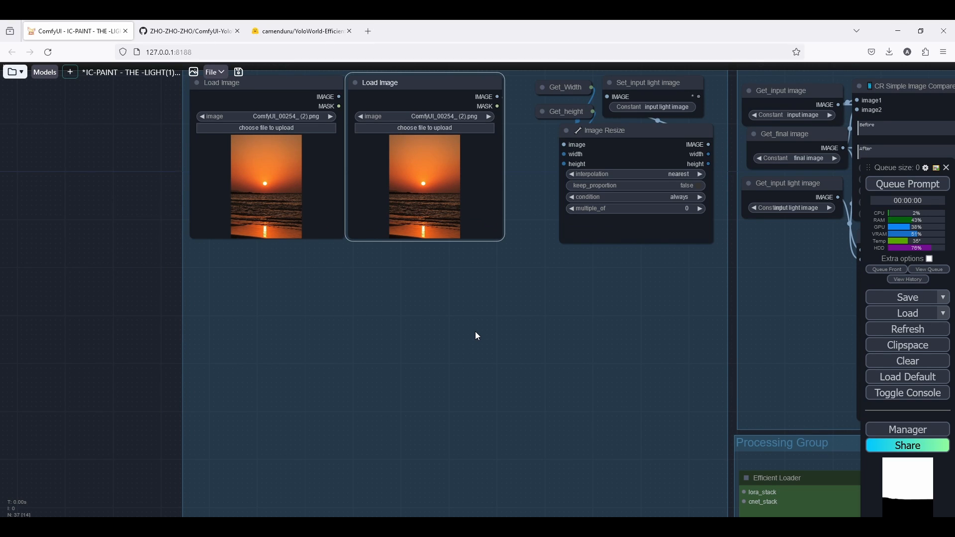
pyautogui.scroll(-5, 476, 331)
pyautogui.moveTo(414, 337); pyautogui.dragTo(291, 270)
pyautogui.moveTo(383, 292); pyautogui.dragTo(301, 271)
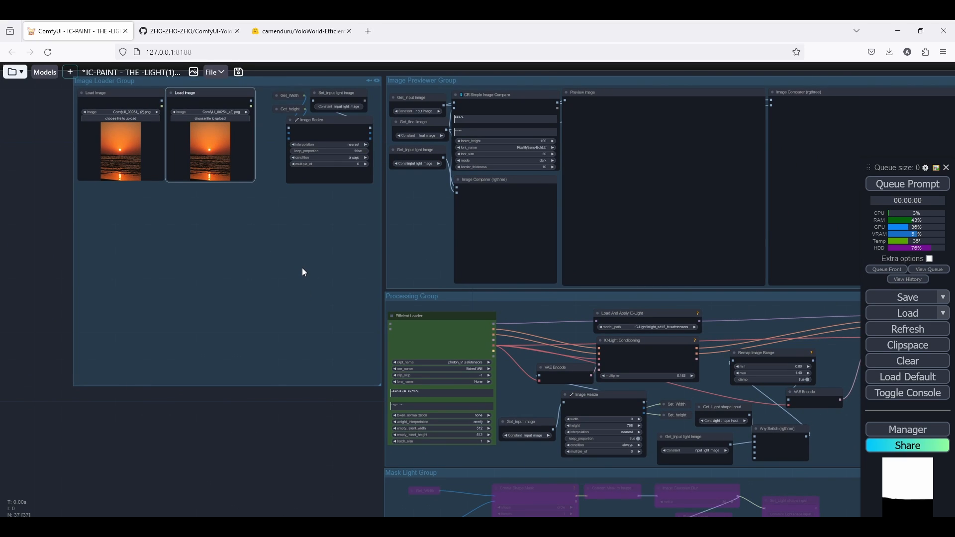
# Examine the Processing Group's nodes and connections across the canvas.
pyautogui.scroll(-5, 224, 263)
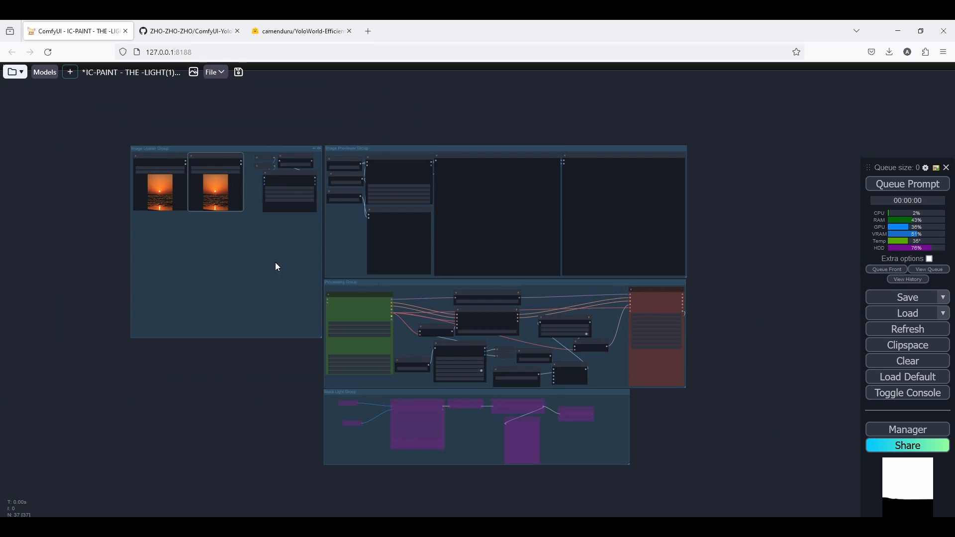
pyautogui.scroll(7, 324, 269)
pyautogui.moveTo(602, 361); pyautogui.dragTo(134, 297)
pyautogui.moveTo(206, 297); pyautogui.dragTo(289, 293)
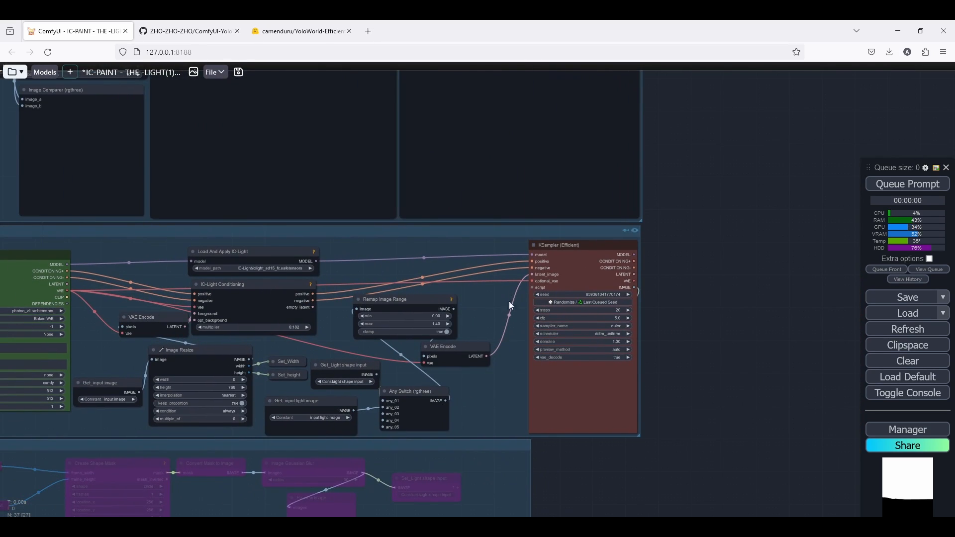
pyautogui.moveTo(371, 322); pyautogui.dragTo(635, 330)
pyautogui.moveTo(301, 335); pyautogui.dragTo(436, 350)
pyautogui.scroll(-3, 198, 232)
pyautogui.scroll(8, 330, 184)
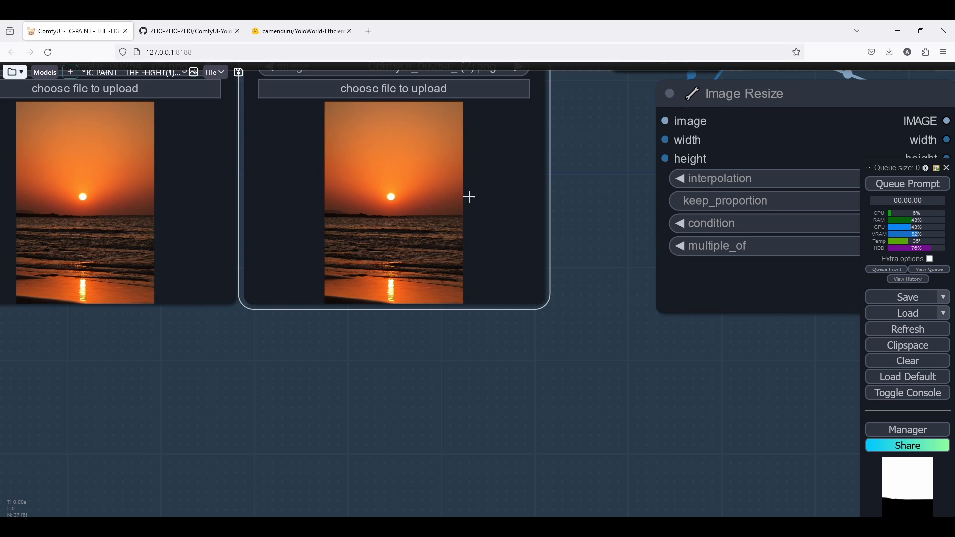
pyautogui.scroll(-4, 348, 210)
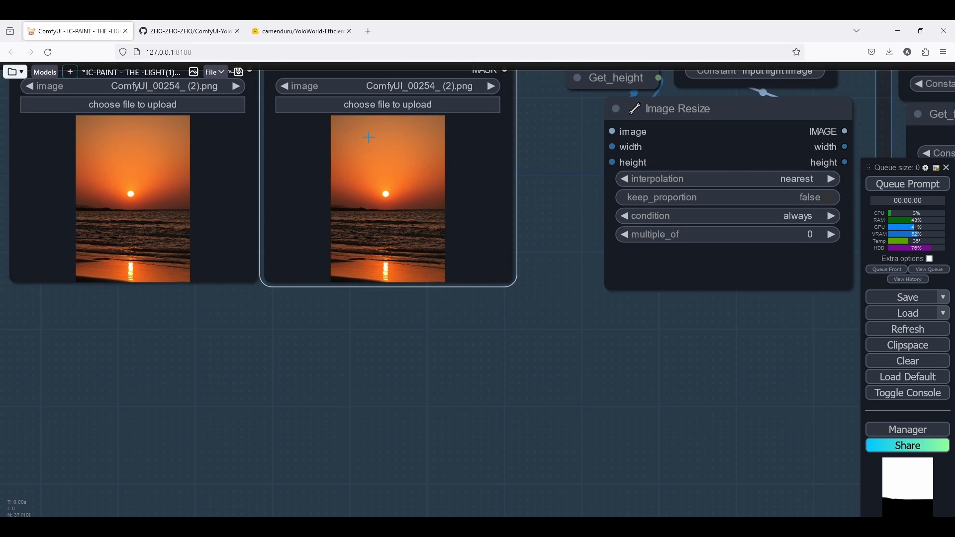
pyautogui.click(298, 315)
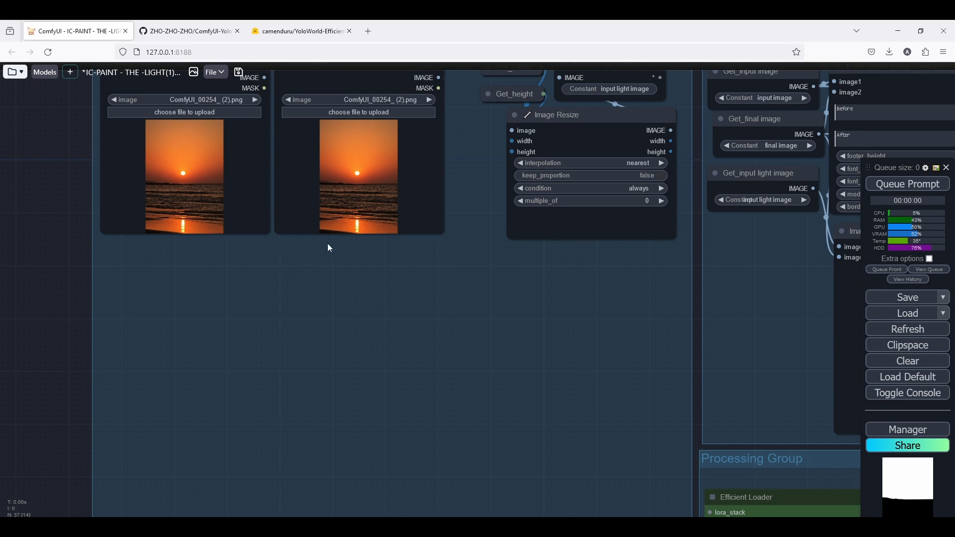
pyautogui.scroll(-2, 329, 246)
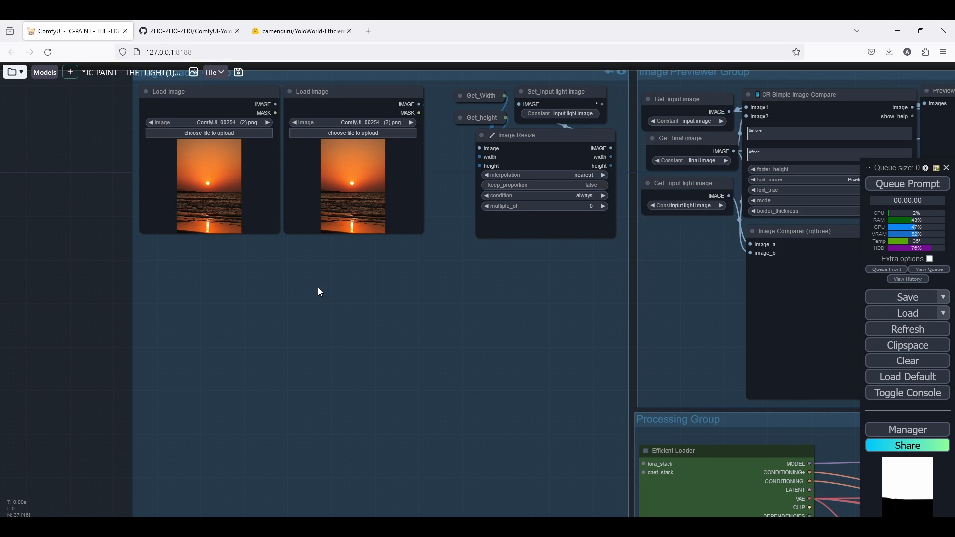
# Add a Yoloworld ESAM node below the Load Image nodes.
pyautogui.doubleClick(305, 289)
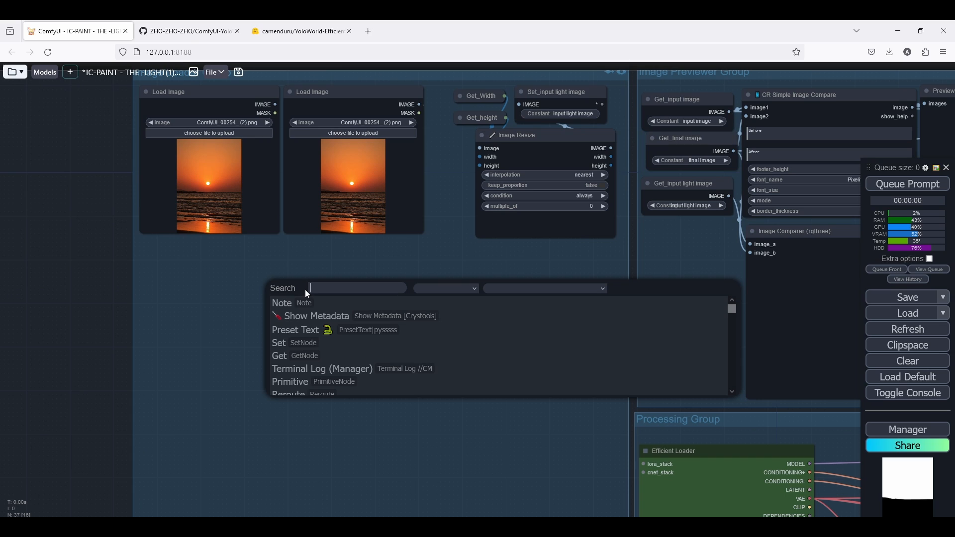
pyautogui.write('yolo')
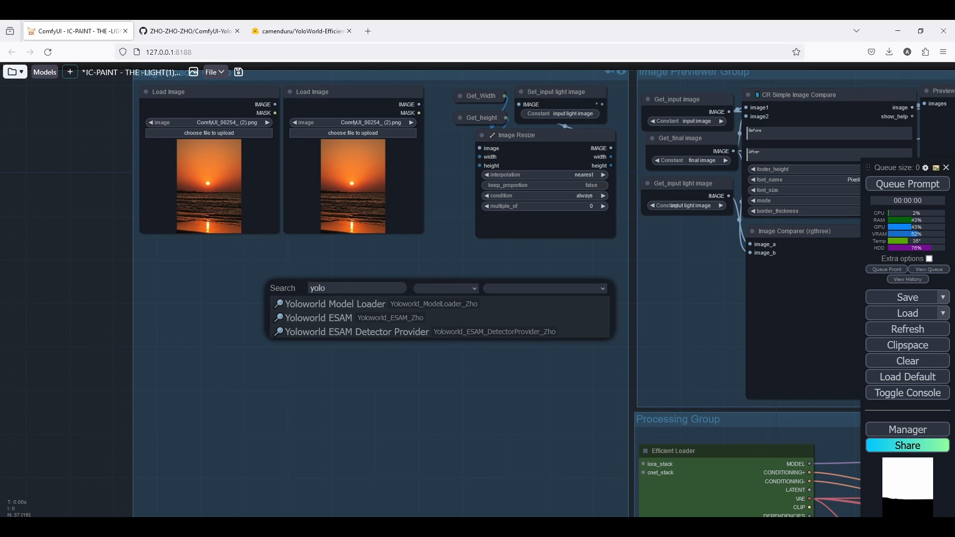
pyautogui.click(368, 322)
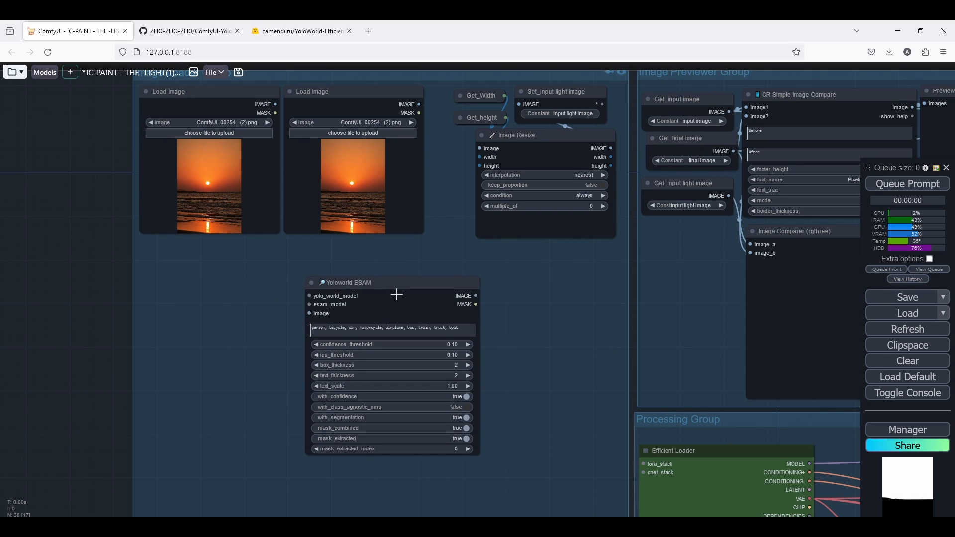
pyautogui.moveTo(394, 294); pyautogui.dragTo(428, 260)
# Add a Yoloworld Model Loader connected to the ESAM node's yolo_world_model input.
pyautogui.scroll(5, 369, 259)
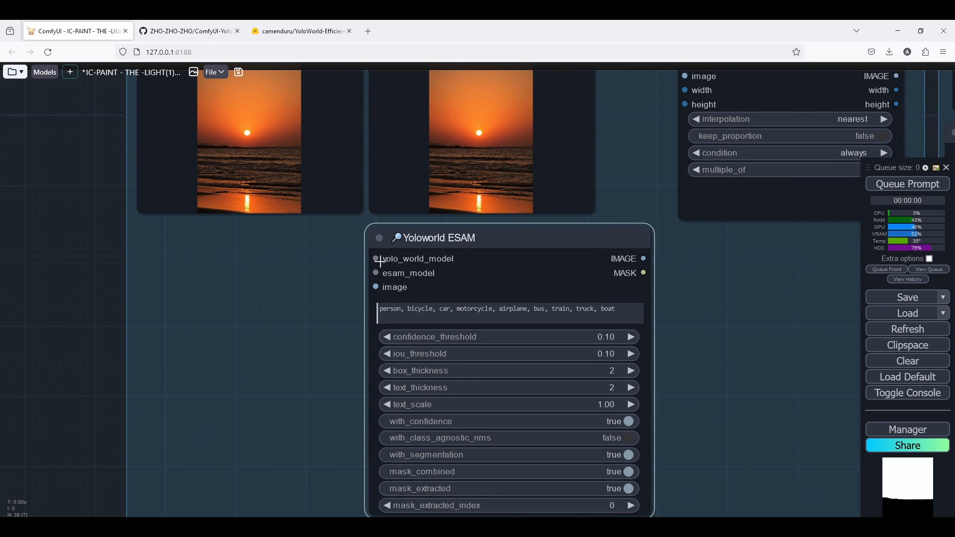
pyautogui.moveTo(406, 251); pyautogui.dragTo(230, 265)
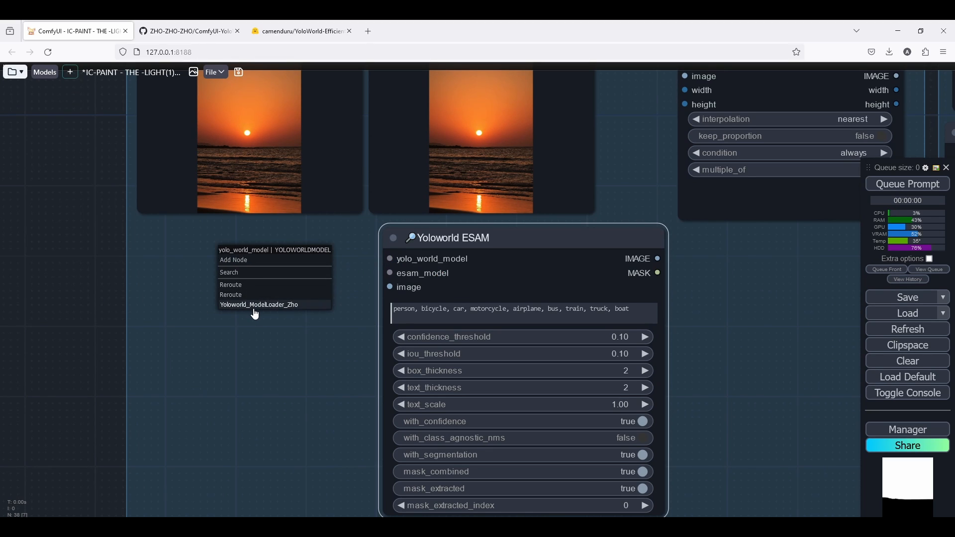
pyautogui.click(281, 307)
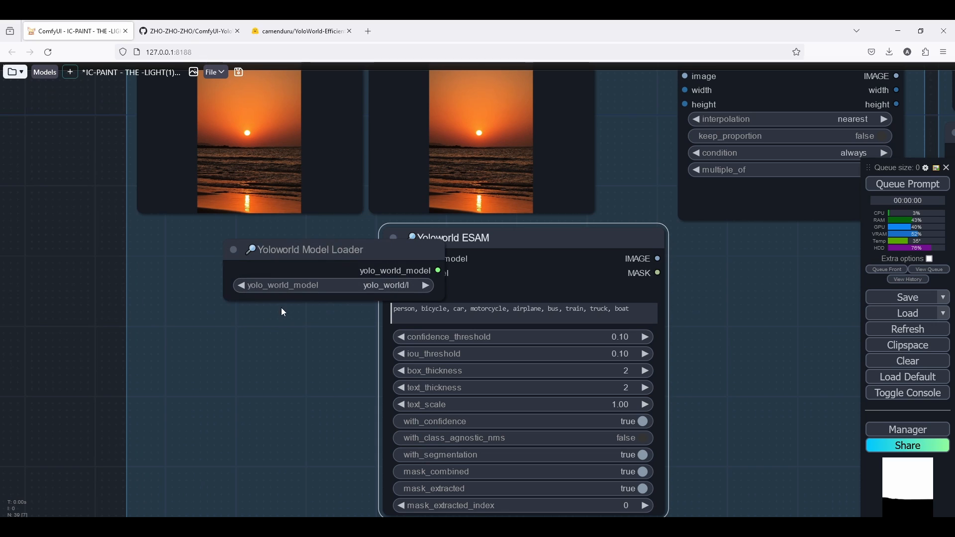
pyautogui.moveTo(349, 254); pyautogui.dragTo(273, 235)
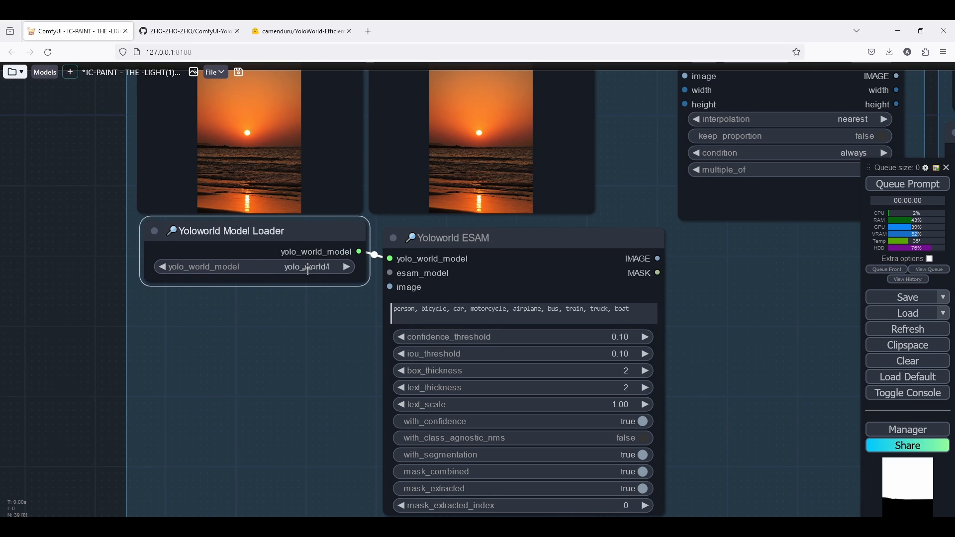
# Set the Yoloworld Model Loader's model to yolo_world/l.
pyautogui.click(308, 269)
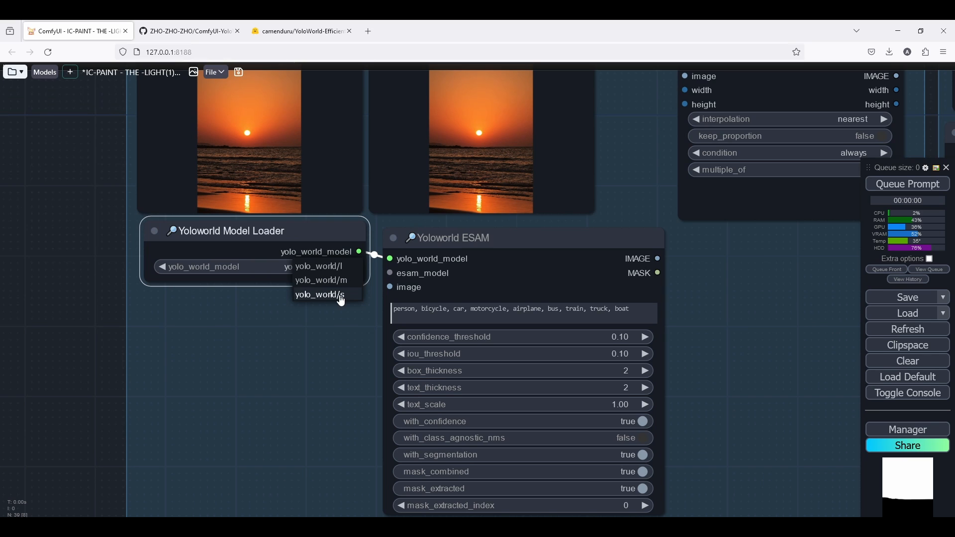
pyautogui.click(323, 267)
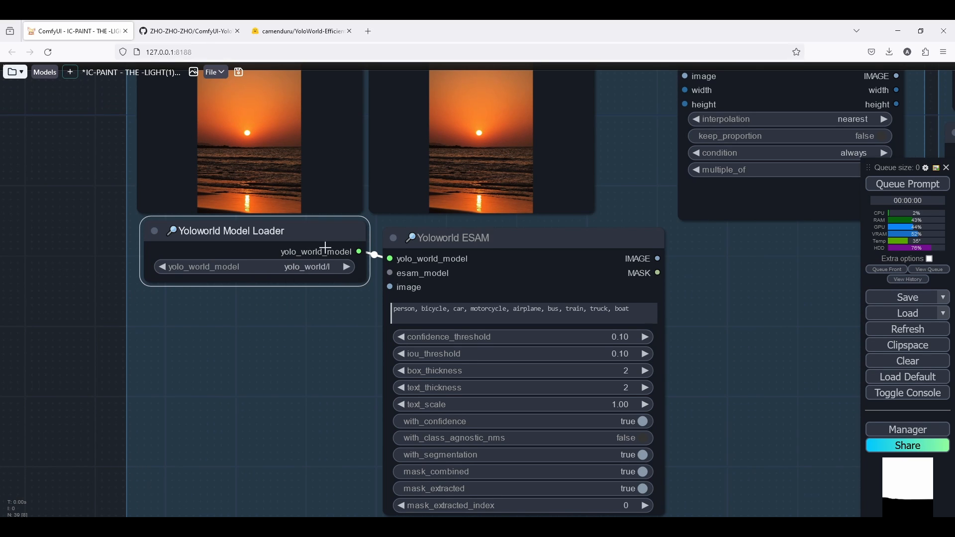
pyautogui.moveTo(312, 222); pyautogui.dragTo(312, 226)
pyautogui.scroll(3, 415, 223)
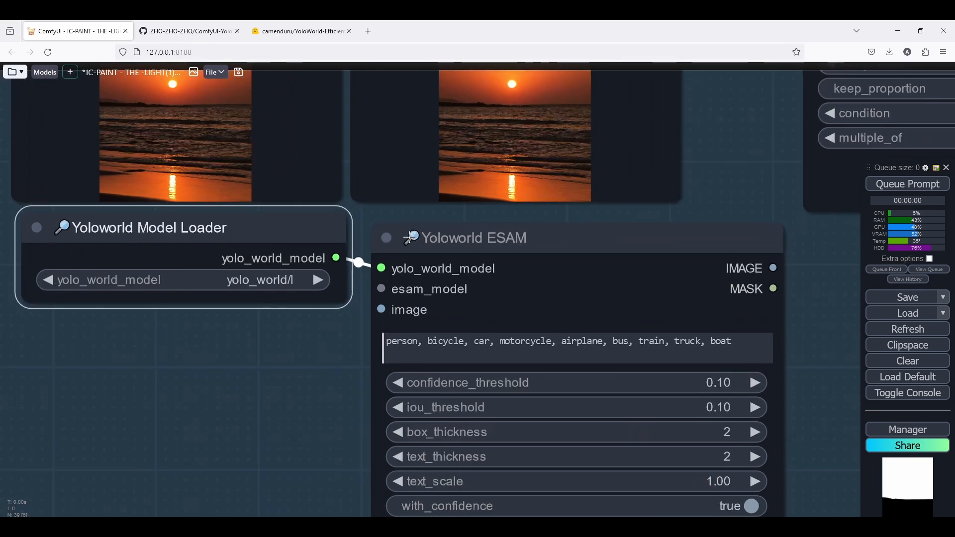
# Add an ESAM Model Loader connected to the ESAM node's esam_model input, keeping the device on CUDA.
pyautogui.moveTo(416, 238)
pyautogui.mouseDown()
pyautogui.moveTo(413, 223)
pyautogui.moveTo(413, 235)
pyautogui.mouseUp()
pyautogui.scroll(-5, 379, 234)
pyautogui.moveTo(360, 288); pyautogui.dragTo(420, 267)
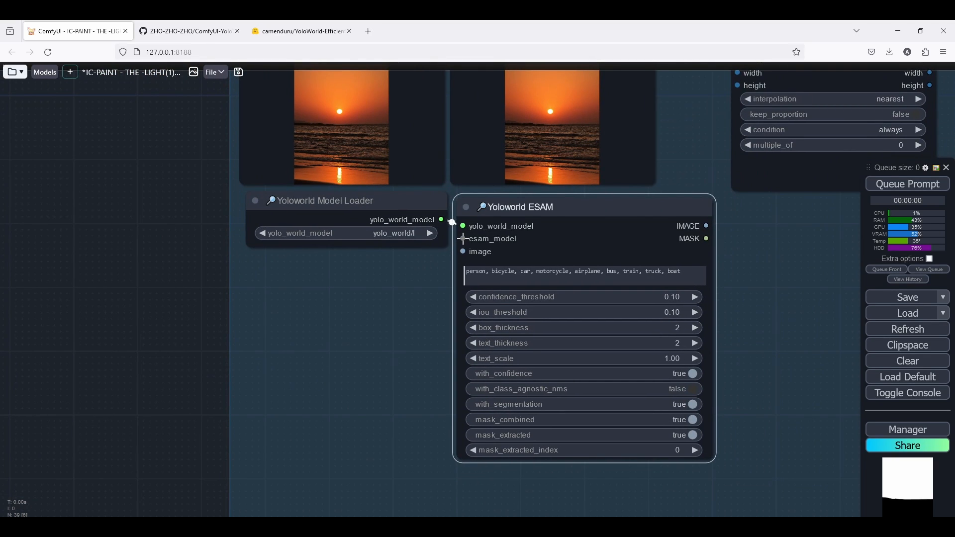
pyautogui.moveTo(463, 239); pyautogui.dragTo(415, 253)
pyautogui.moveTo(463, 239); pyautogui.dragTo(376, 280)
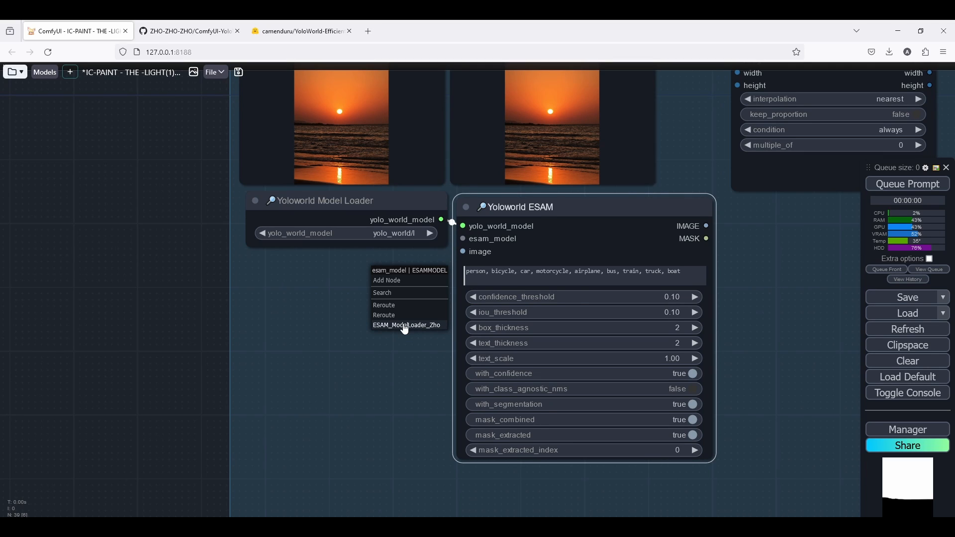
pyautogui.click(405, 325)
pyautogui.moveTo(457, 273); pyautogui.dragTo(335, 270)
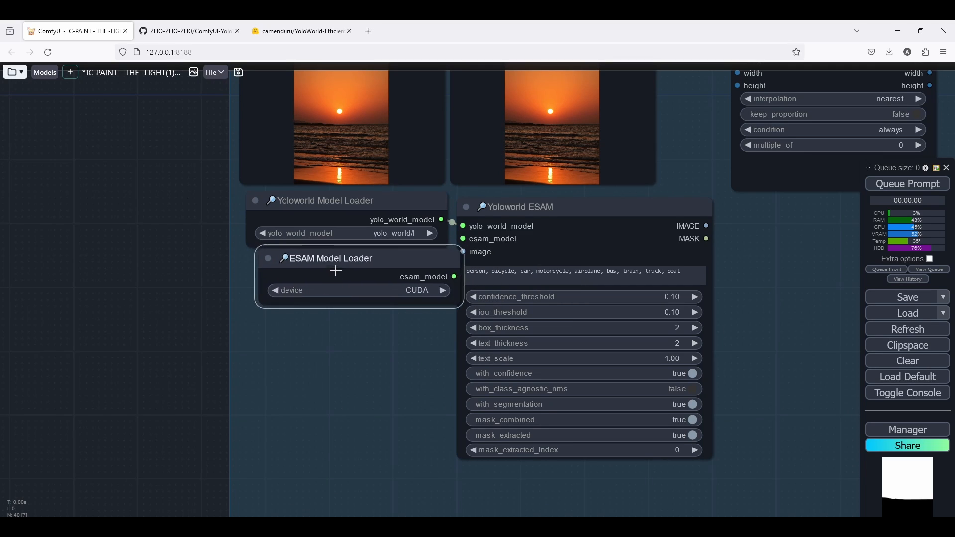
pyautogui.click(409, 291)
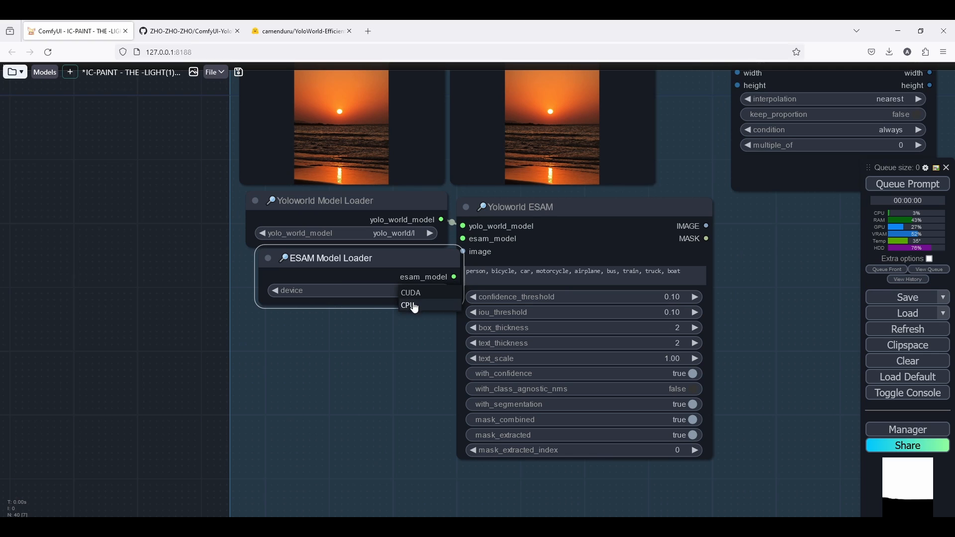
pyautogui.moveTo(401, 259); pyautogui.dragTo(426, 286)
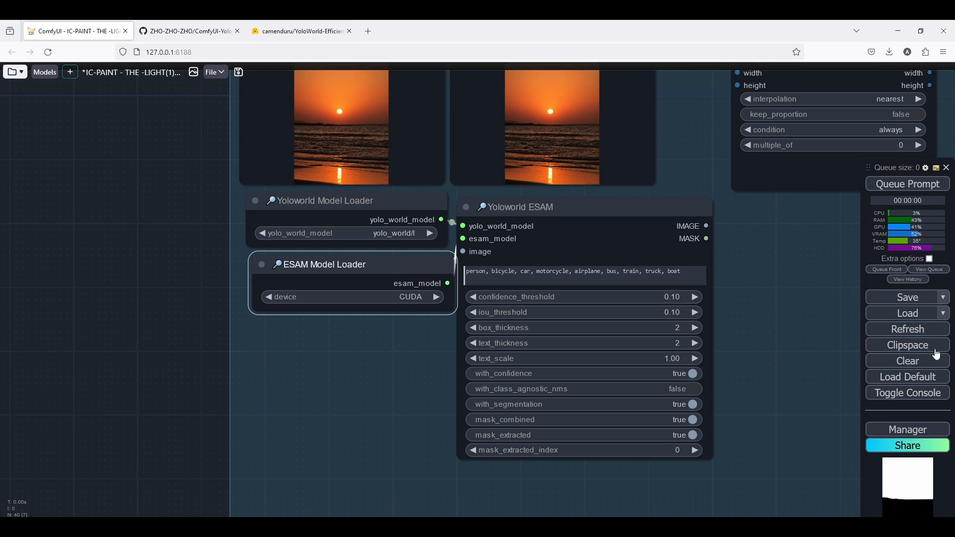
# Arrange the Yoloworld Model Loader and ESAM Model Loader stacked beside the Yoloworld ESAM node.
pyautogui.scroll(-2, 520, 240)
pyautogui.scroll(3, 482, 253)
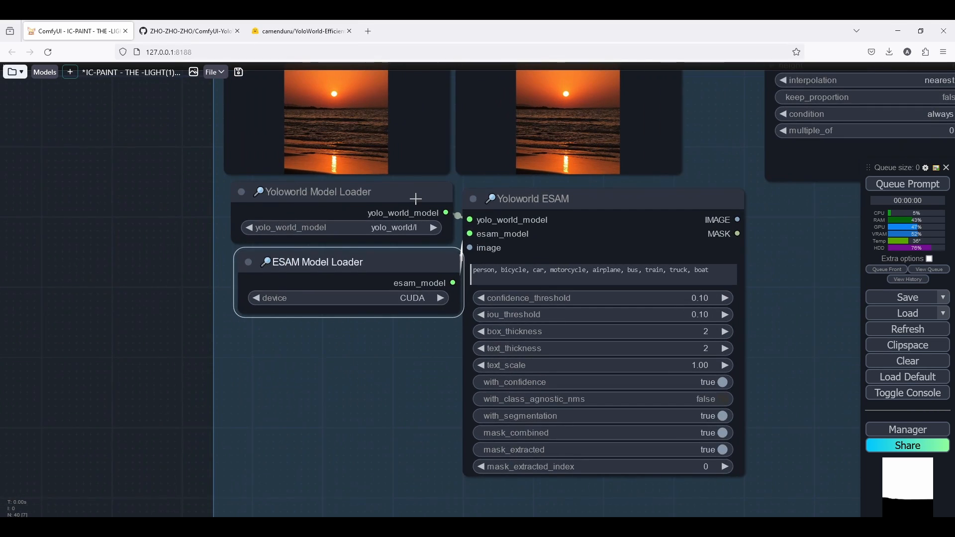
pyautogui.moveTo(416, 199); pyautogui.dragTo(416, 206)
pyautogui.moveTo(401, 275); pyautogui.dragTo(379, 215)
pyautogui.scroll(-3, 414, 255)
pyautogui.scroll(4, 368, 191)
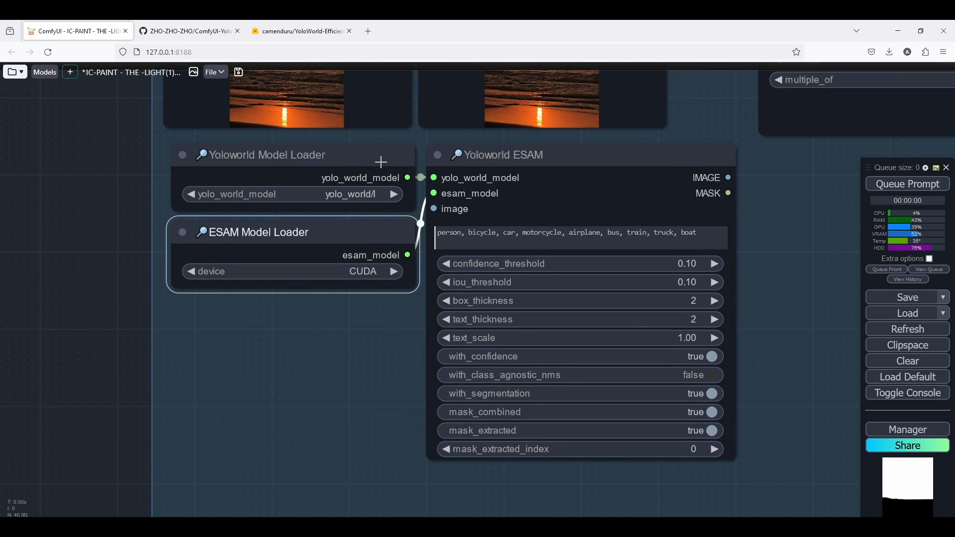
pyautogui.scroll(-3, 479, 203)
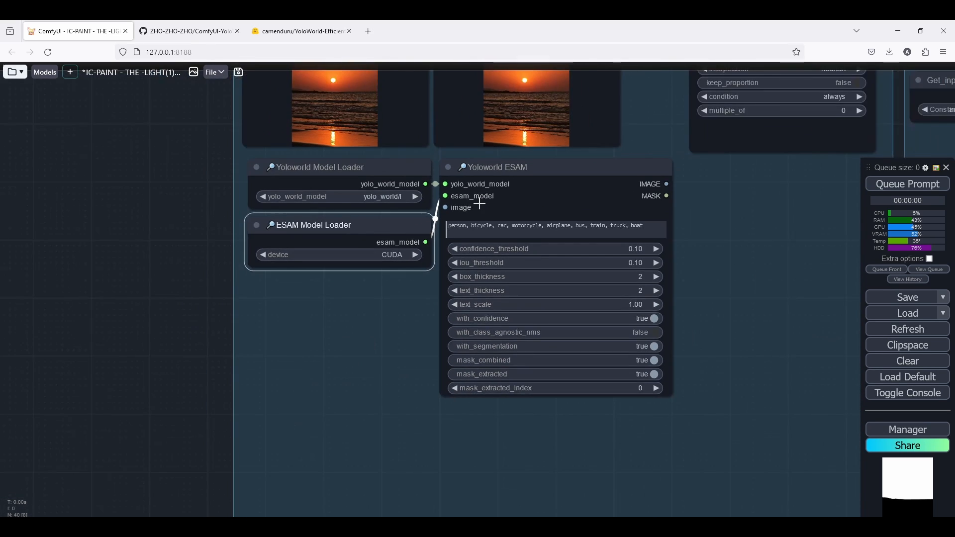
pyautogui.scroll(-2, 480, 204)
pyautogui.moveTo(479, 203); pyautogui.dragTo(450, 262)
pyautogui.moveTo(442, 156); pyautogui.dragTo(433, 200)
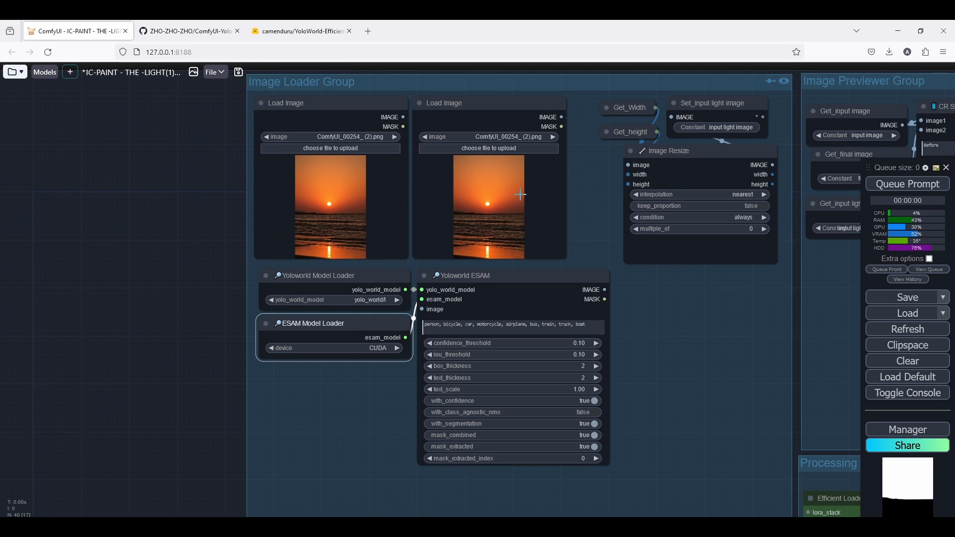
pyautogui.scroll(2, 521, 195)
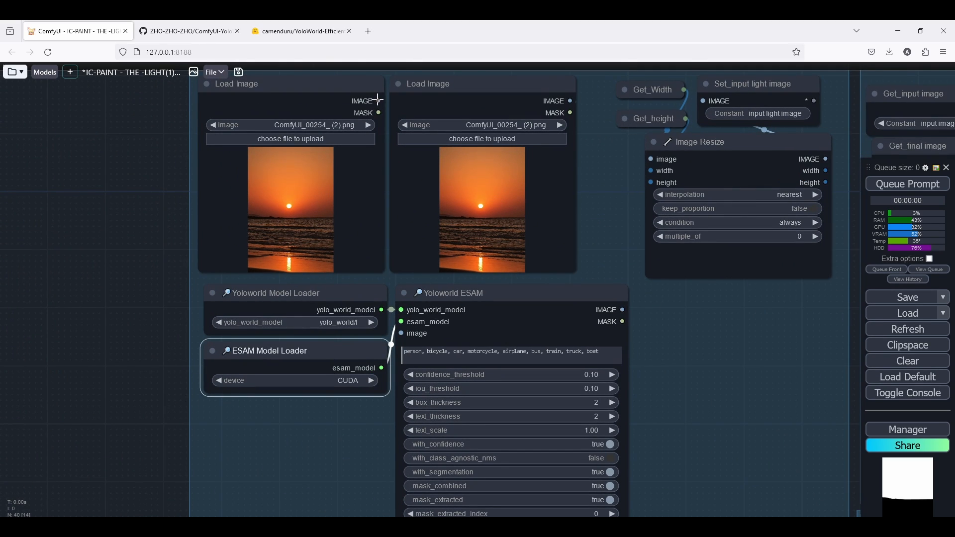
# Connect the first Load Image node's IMAGE output to the Yoloworld ESAM node's image input.
pyautogui.moveTo(378, 101); pyautogui.dragTo(401, 333)
pyautogui.scroll(-4, 433, 321)
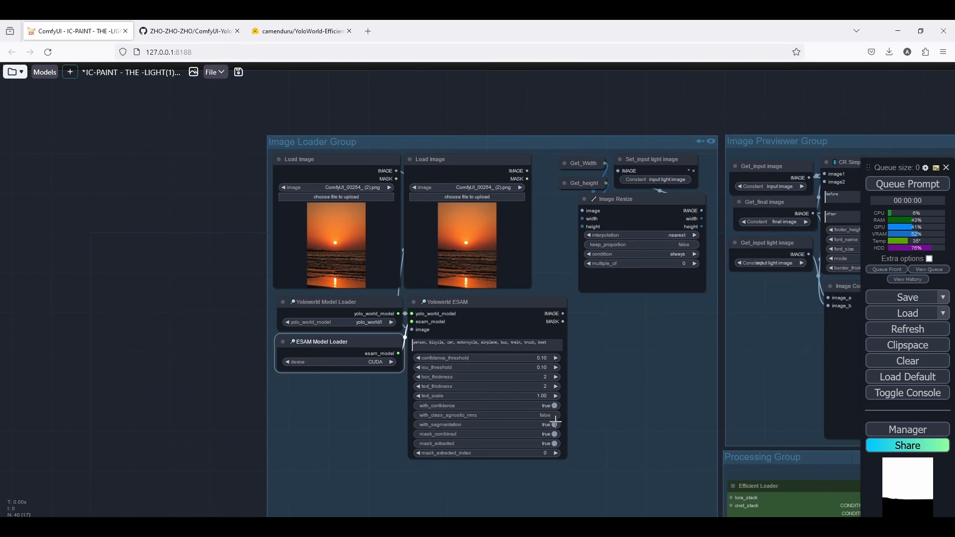
pyautogui.moveTo(618, 358); pyautogui.dragTo(625, 291)
pyautogui.scroll(3, 597, 229)
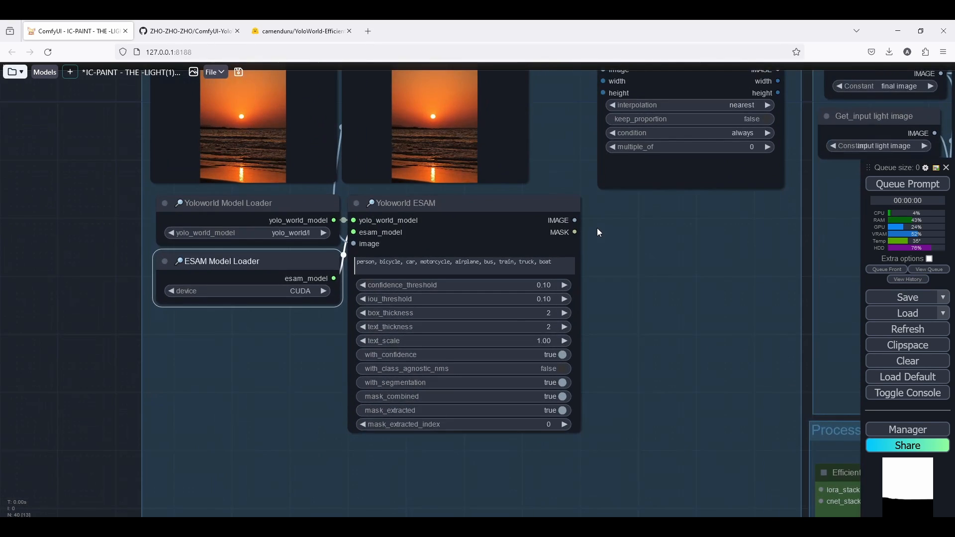
pyautogui.scroll(-2, 575, 225)
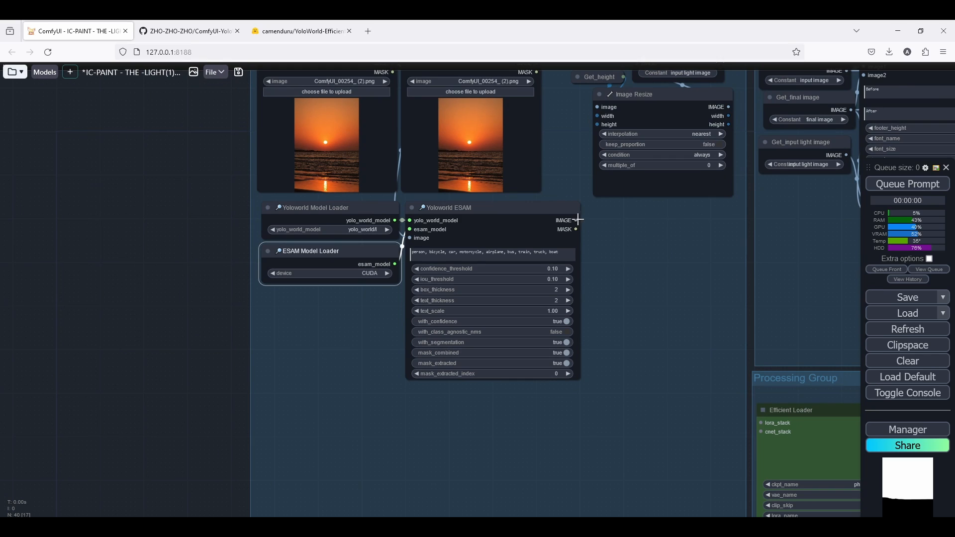
# Add a Preview Image node fed by the Yoloworld ESAM node's IMAGE output.
pyautogui.moveTo(577, 220); pyautogui.dragTo(307, 396)
pyautogui.click(655, 366)
pyautogui.moveTo(576, 229); pyautogui.dragTo(651, 246)
pyautogui.click(651, 271)
pyautogui.doubleClick(634, 263)
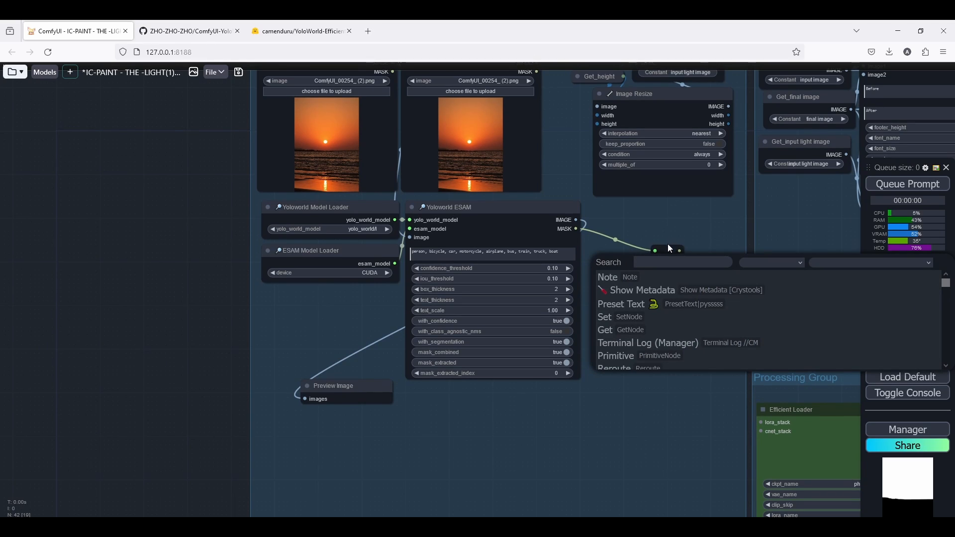
pyautogui.click(668, 247)
pyautogui.press('Delete')
# Add a Convert Mask to Image node and connect the Yoloworld ESAM MASK output to its mask input.
pyautogui.doubleClick(627, 243)
pyautogui.write('converma')
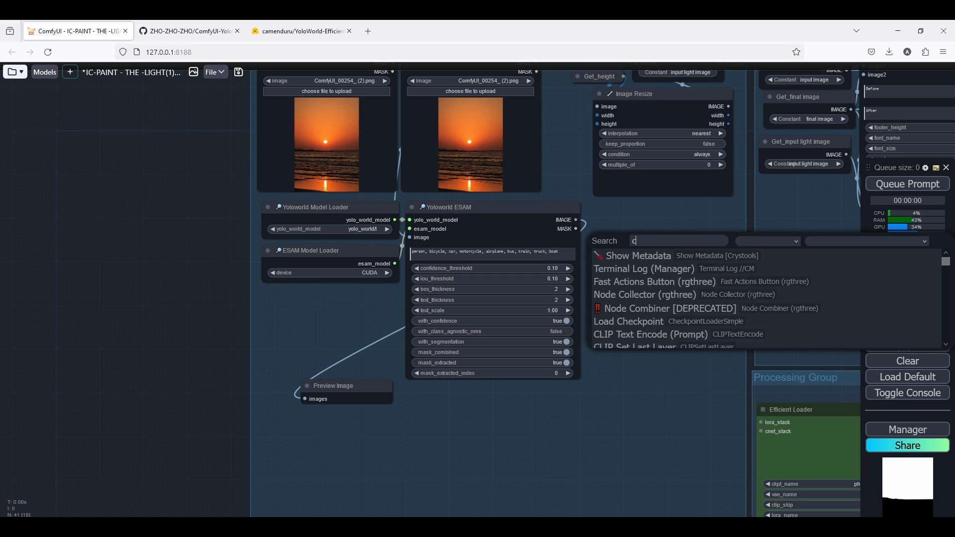
pyautogui.press('BackSpace')
pyautogui.press('BackSpace')
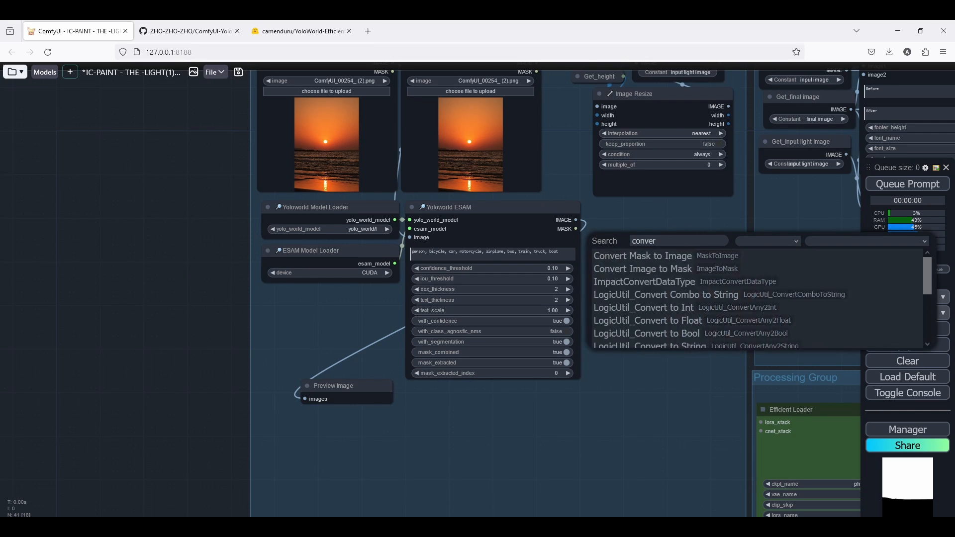
pyautogui.click(673, 256)
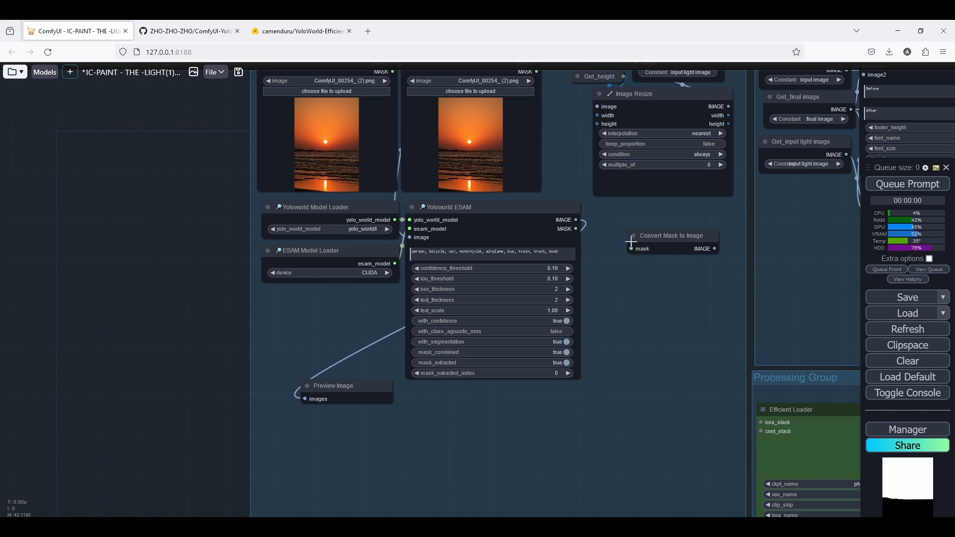
pyautogui.moveTo(575, 228); pyautogui.dragTo(632, 233)
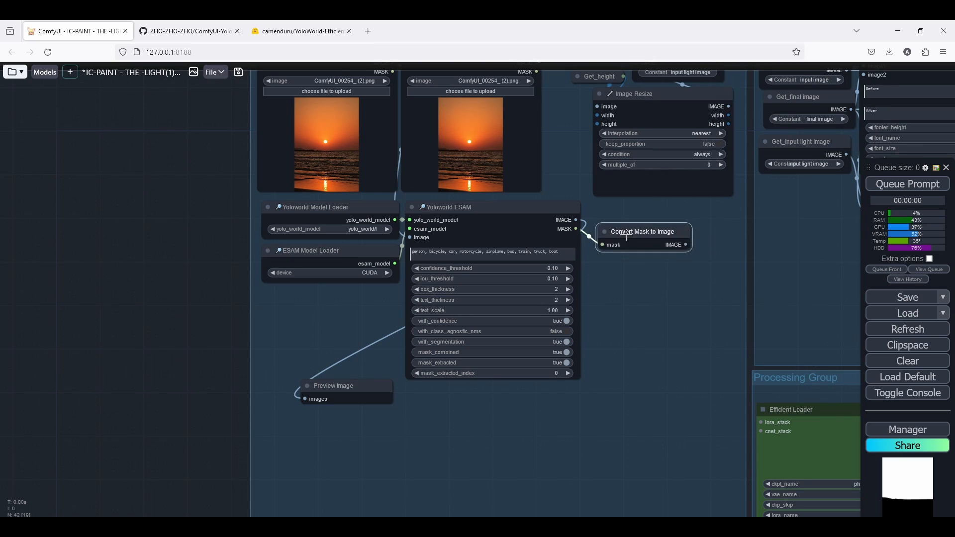
# Add a Preview Image node fed by the Convert Mask to Image node's IMAGE output.
pyautogui.moveTo(685, 246); pyautogui.dragTo(565, 390)
pyautogui.click(592, 490)
pyautogui.moveTo(363, 382); pyautogui.dragTo(334, 294)
pyautogui.moveTo(647, 231); pyautogui.dragTo(647, 226)
pyautogui.moveTo(647, 250); pyautogui.dragTo(629, 367)
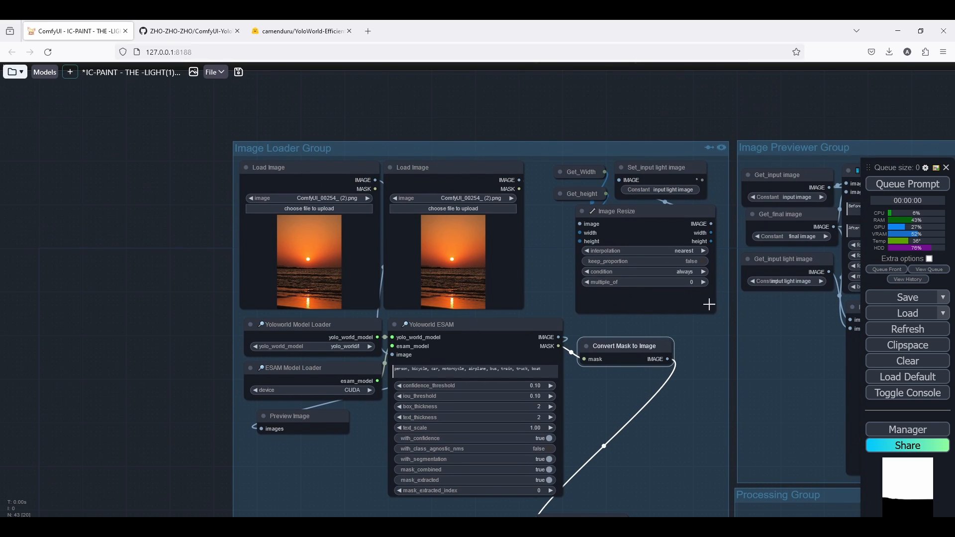
# Resize the Image Resize node and reposition the preview nodes inside the Image Loader Group.
pyautogui.moveTo(711, 307); pyautogui.dragTo(610, 228)
pyautogui.moveTo(677, 297); pyautogui.dragTo(716, 309)
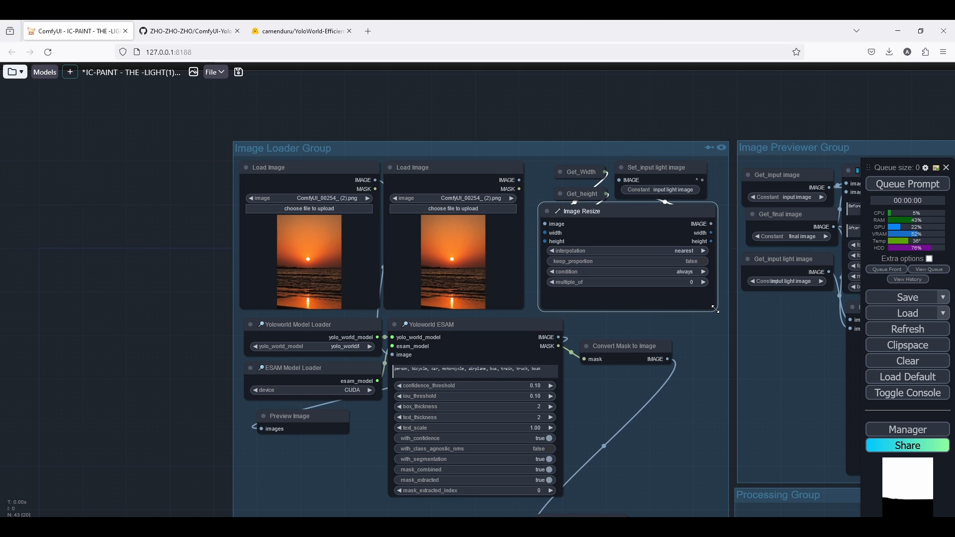
pyautogui.moveTo(603, 360); pyautogui.dragTo(610, 289)
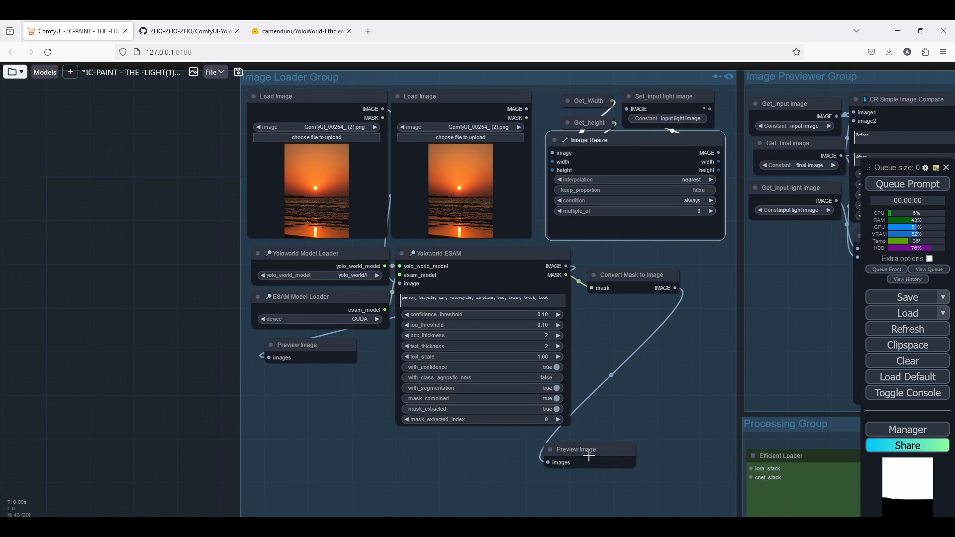
pyautogui.moveTo(589, 455); pyautogui.dragTo(632, 342)
pyautogui.moveTo(617, 281); pyautogui.dragTo(472, 246)
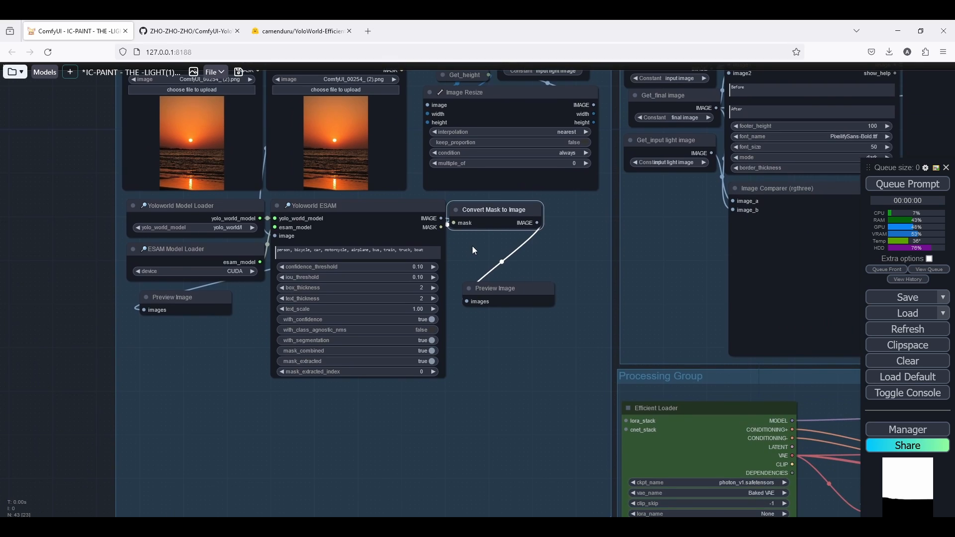
# Bypass the Processing Group and the Image Previewer Group.
pyautogui.scroll(-2, 445, 250)
pyautogui.moveTo(381, 344); pyautogui.dragTo(169, 333)
pyautogui.scroll(-5, 170, 334)
pyautogui.scroll(6, 785, 338)
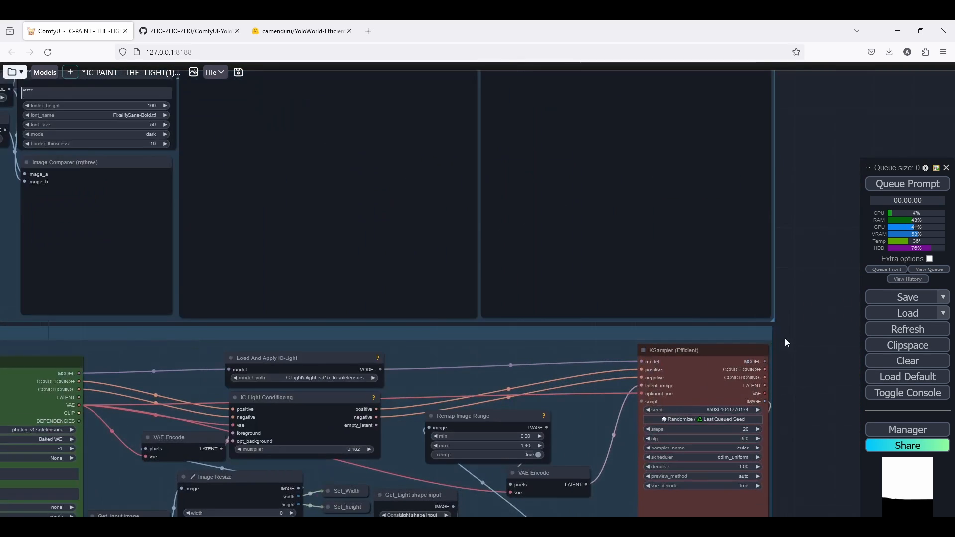
pyautogui.scroll(-2, 751, 330)
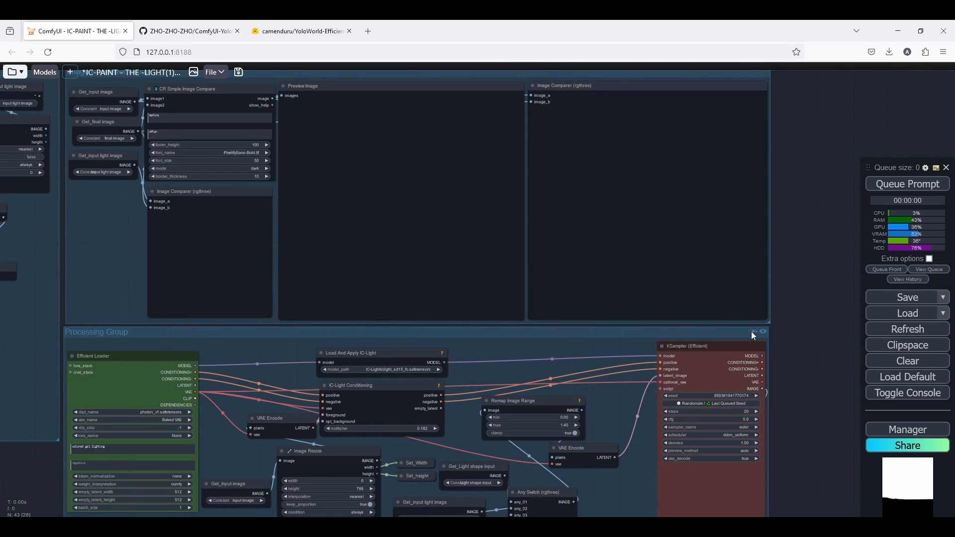
pyautogui.click(753, 331)
pyautogui.moveTo(769, 91); pyautogui.dragTo(774, 127)
pyautogui.scroll(4, 759, 119)
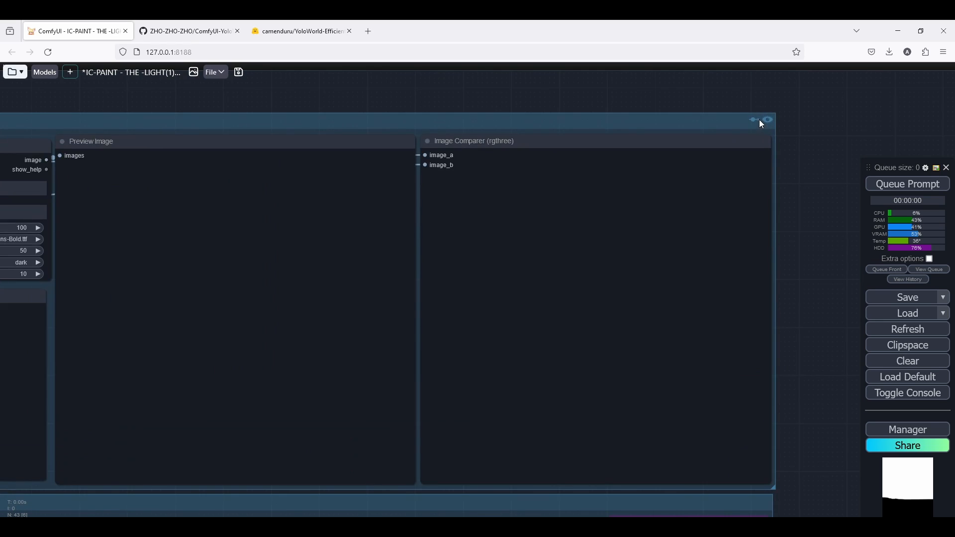
pyautogui.click(756, 119)
pyautogui.scroll(-11, 805, 130)
pyautogui.scroll(7, 370, 233)
pyautogui.moveTo(316, 228); pyautogui.dragTo(431, 355)
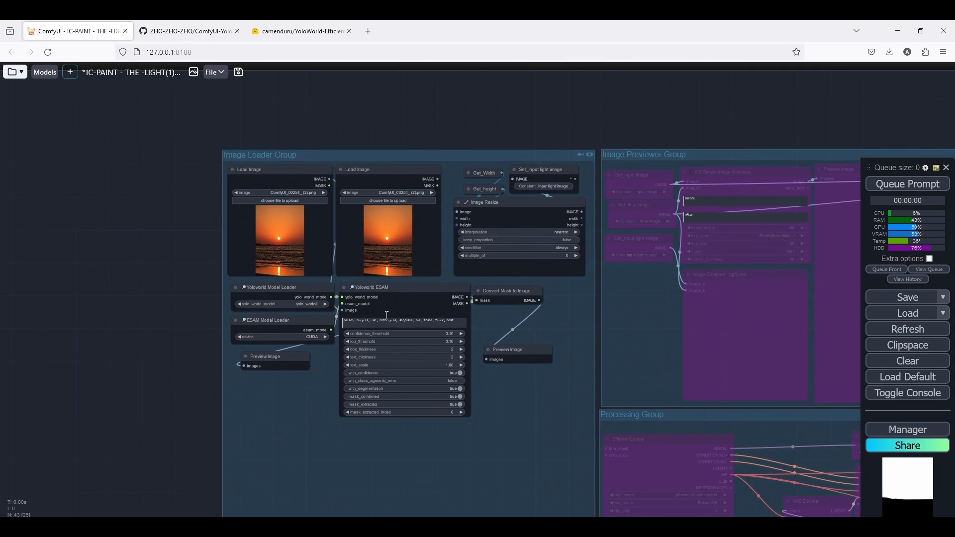
pyautogui.scroll(4, 384, 314)
pyautogui.scroll(1, 303, 411)
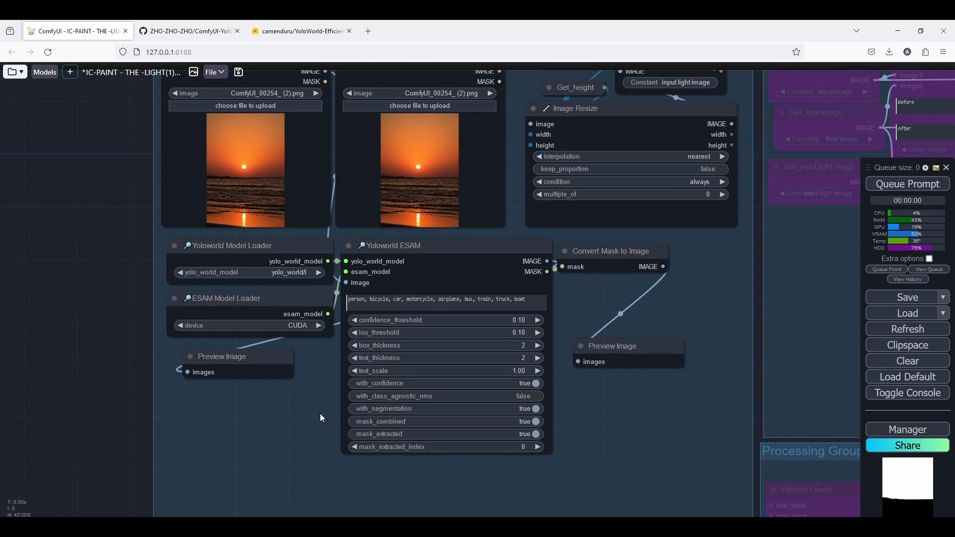
# Replace the Yoloworld ESAM class prompt with Sky and queue the workflow.
pyautogui.click(367, 302)
pyautogui.hotkey('ctrl', 'a')
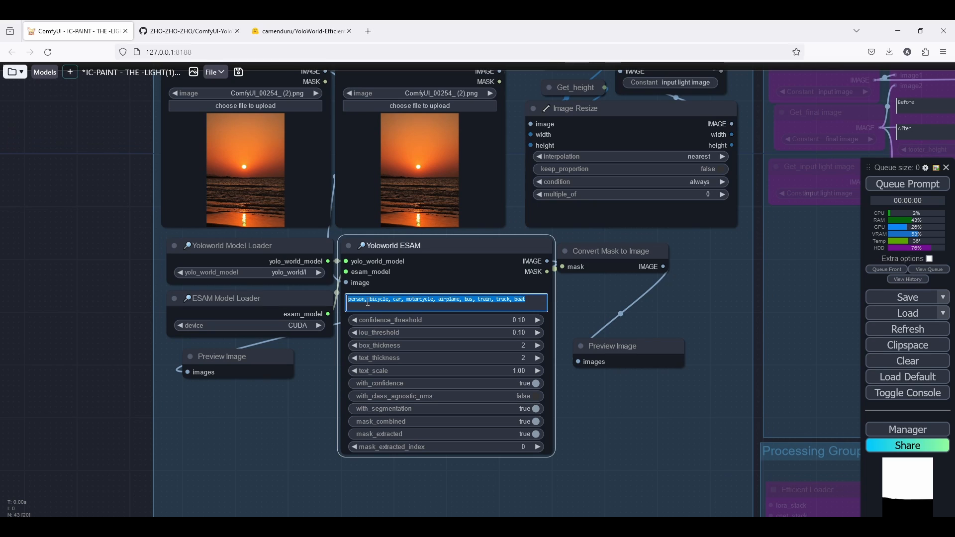
pyautogui.write('sk')
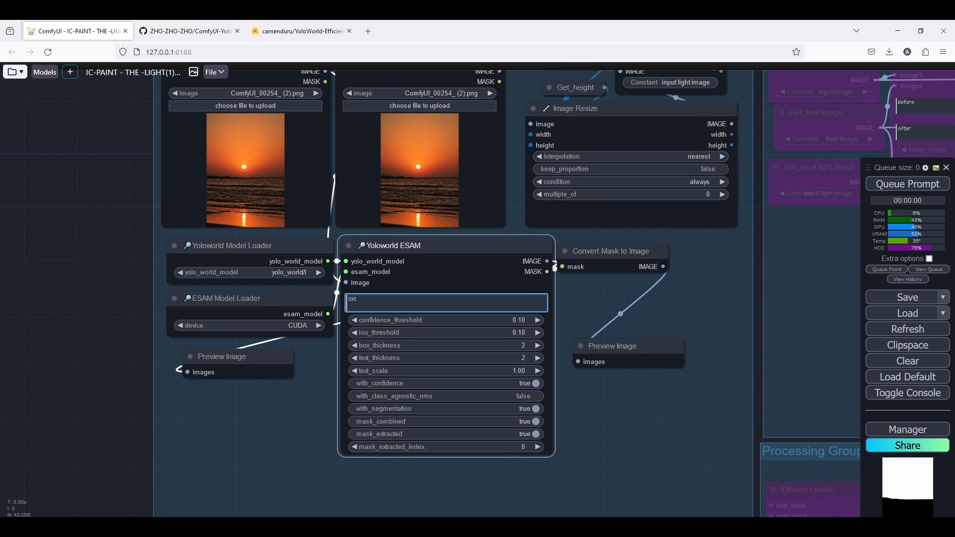
pyautogui.write('y')
pyautogui.scroll(5, 390, 377)
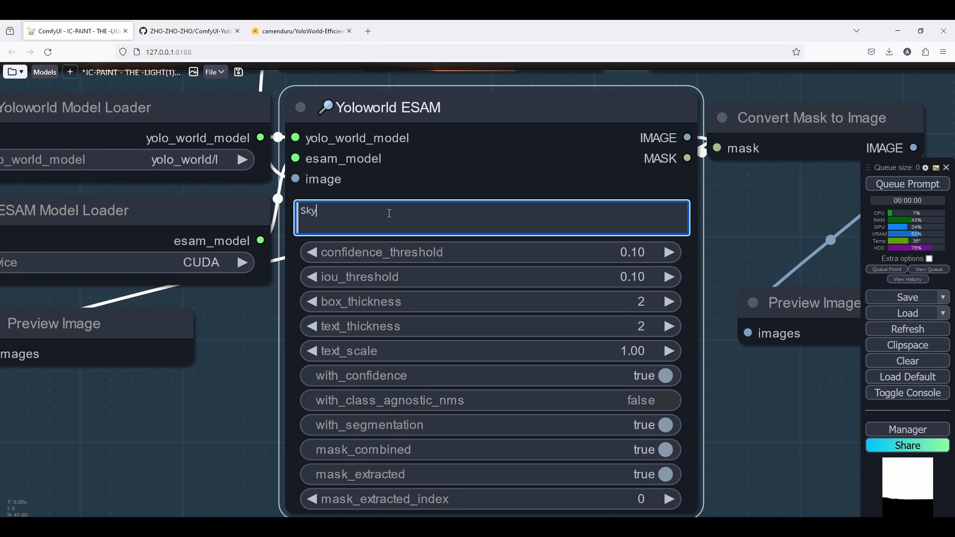
pyautogui.click(801, 118)
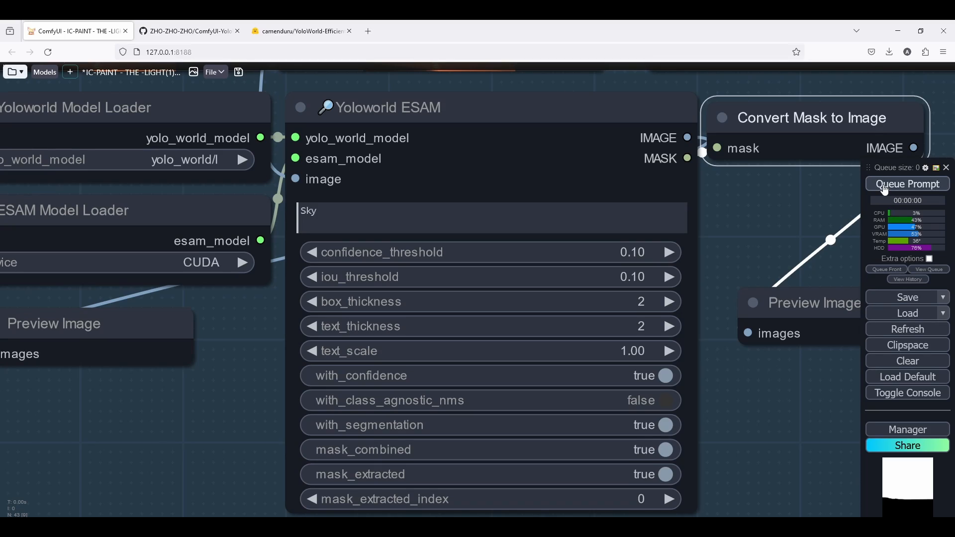
pyautogui.click(885, 187)
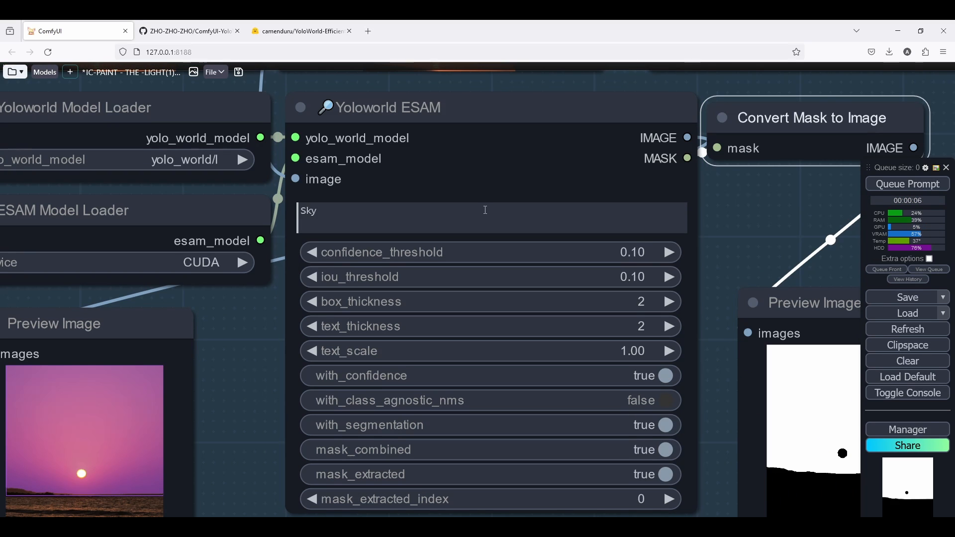
# Inspect the Sky mask preview and the source image preview around the Yoloworld ESAM node.
pyautogui.scroll(-7, 342, 241)
pyautogui.scroll(6, 203, 367)
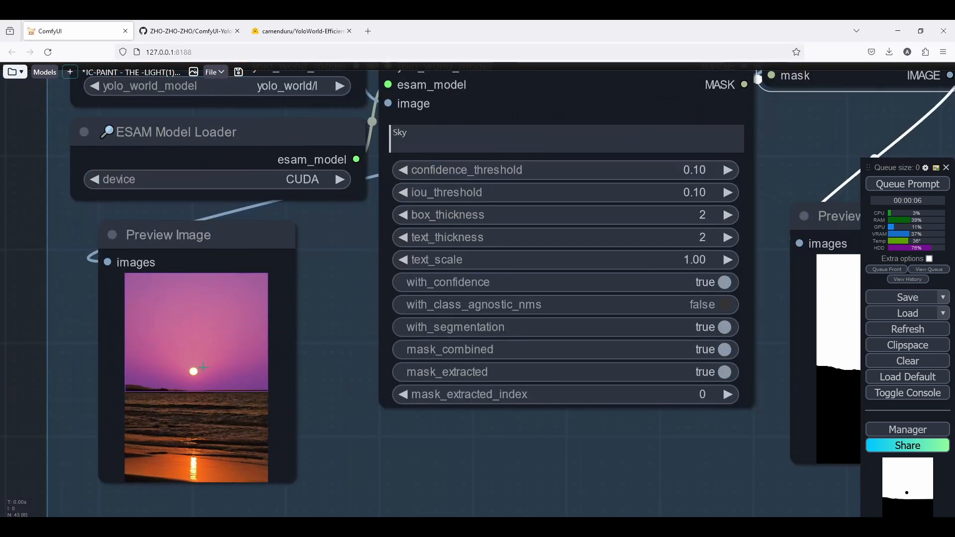
pyautogui.scroll(10, 203, 368)
pyautogui.scroll(-6, 278, 273)
pyautogui.scroll(-2, 278, 273)
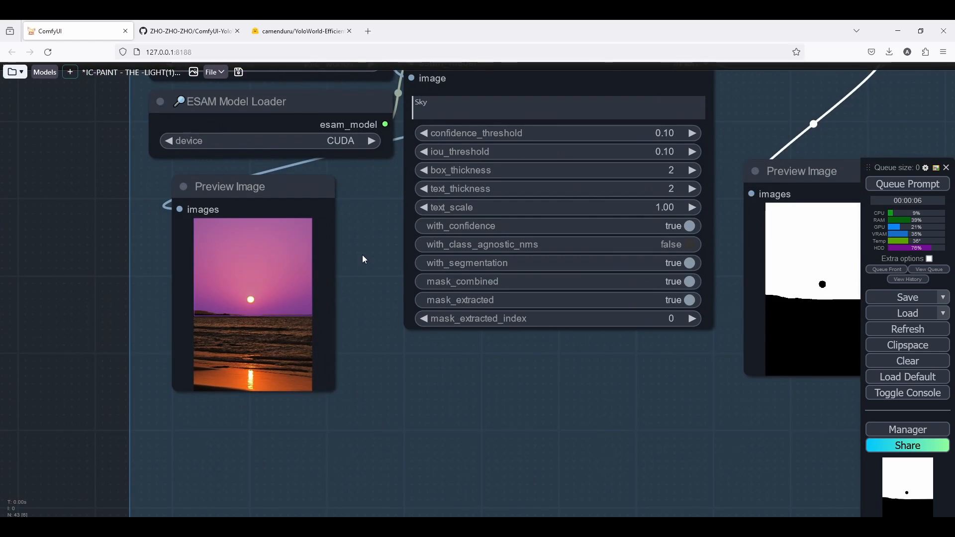
pyautogui.moveTo(362, 256); pyautogui.dragTo(210, 321)
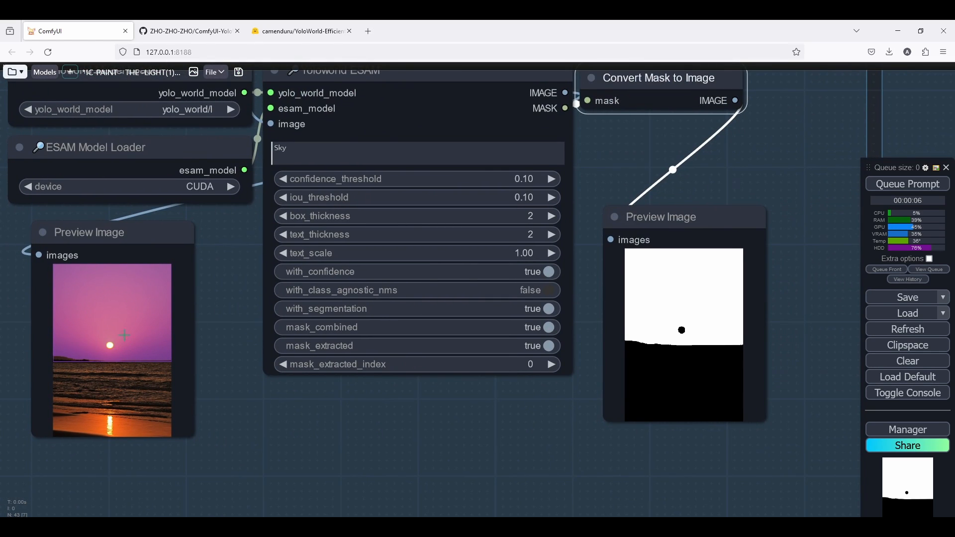
pyautogui.scroll(5, 106, 345)
pyautogui.scroll(-9, 220, 367)
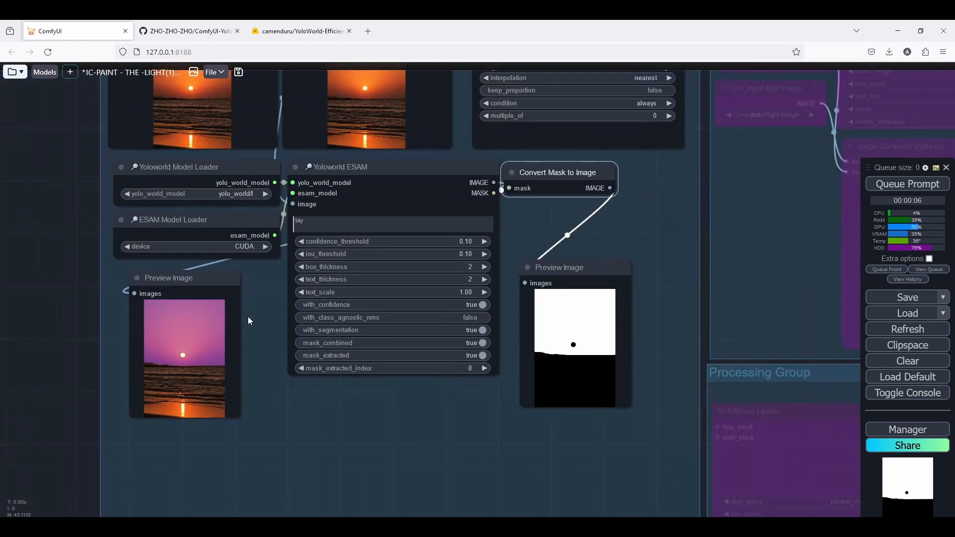
pyautogui.moveTo(249, 321); pyautogui.dragTo(247, 383)
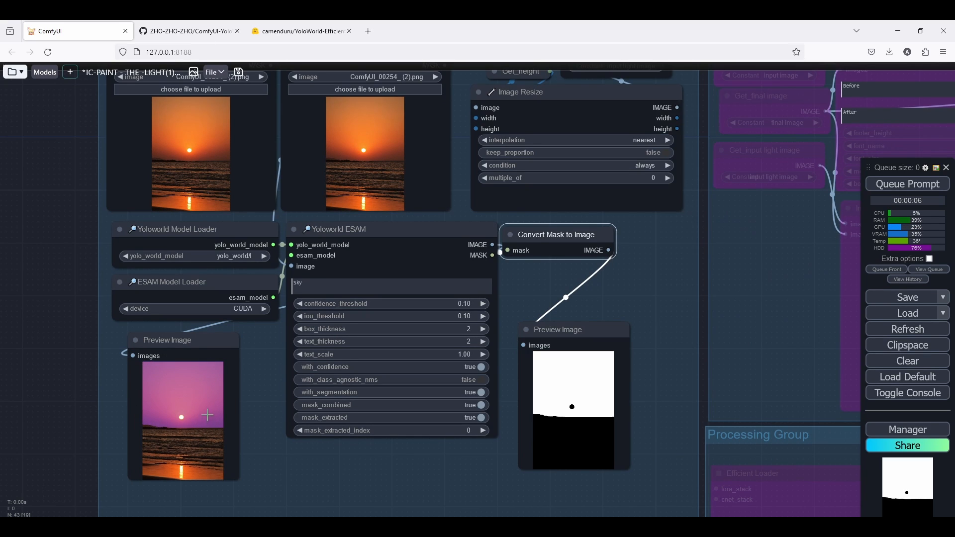
pyautogui.scroll(12, 550, 428)
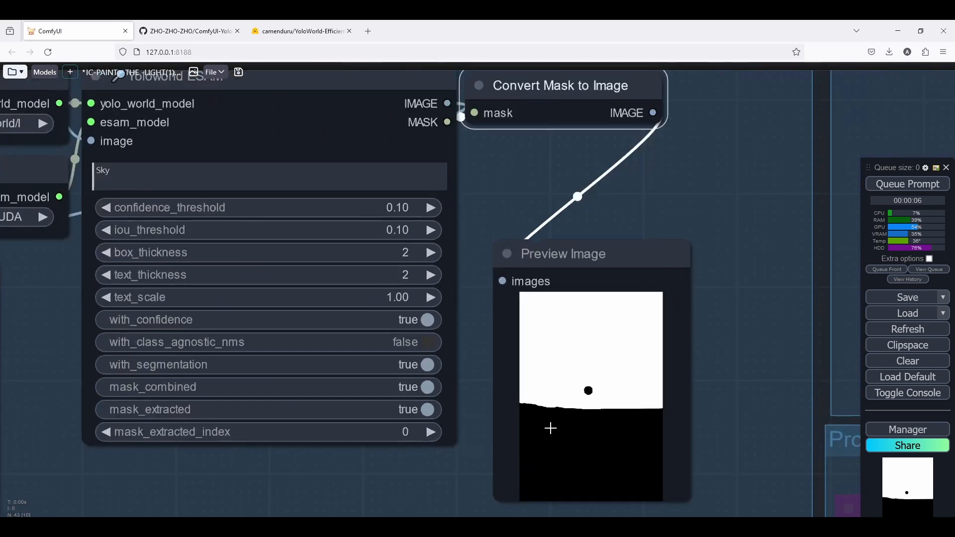
pyautogui.scroll(-11, 607, 310)
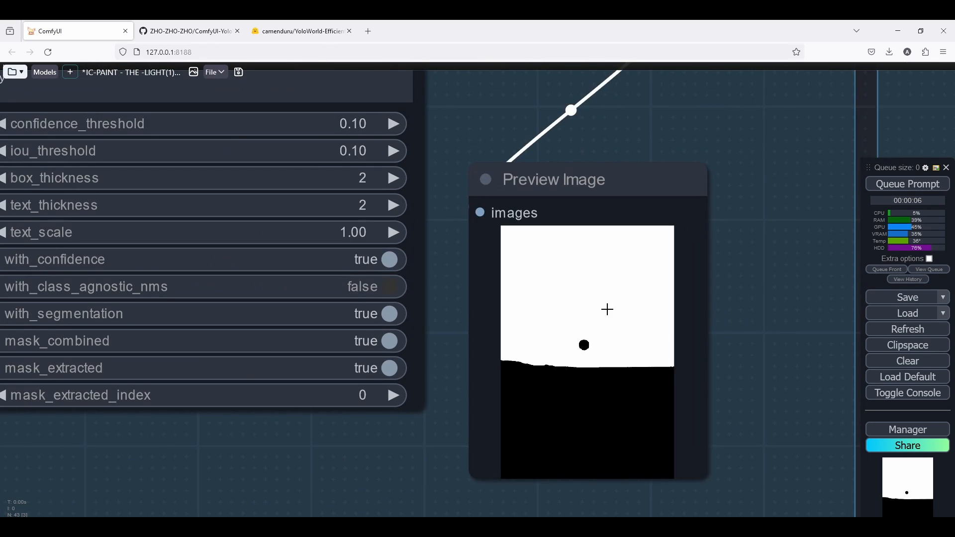
# Change the Yoloworld ESAM class prompt to Sky,sun and queue the workflow.
pyautogui.click(369, 194)
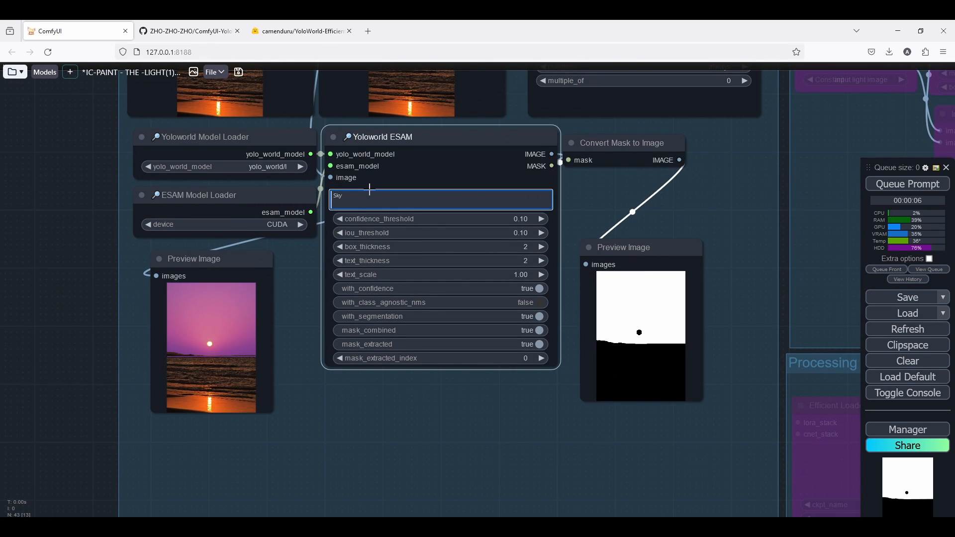
pyautogui.scroll(12, 348, 198)
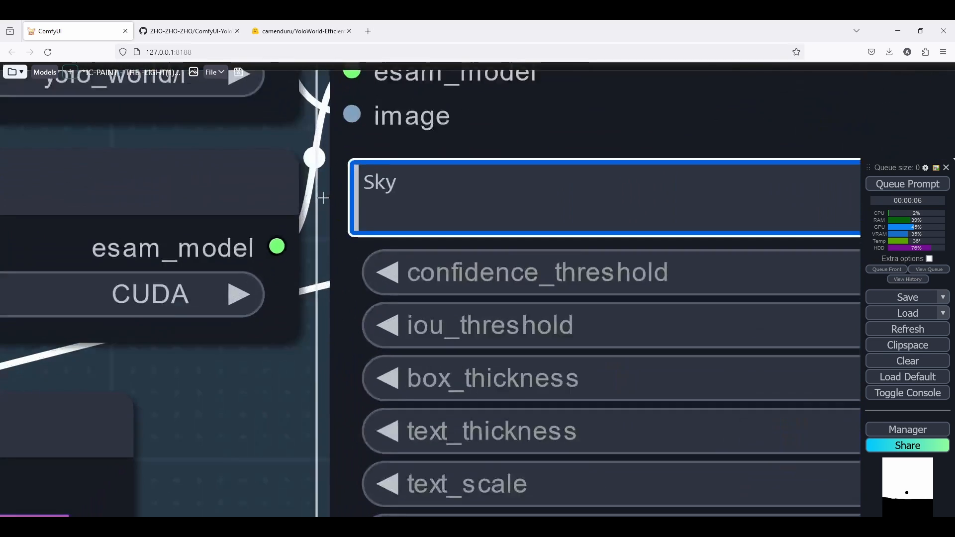
pyautogui.write(', sun')
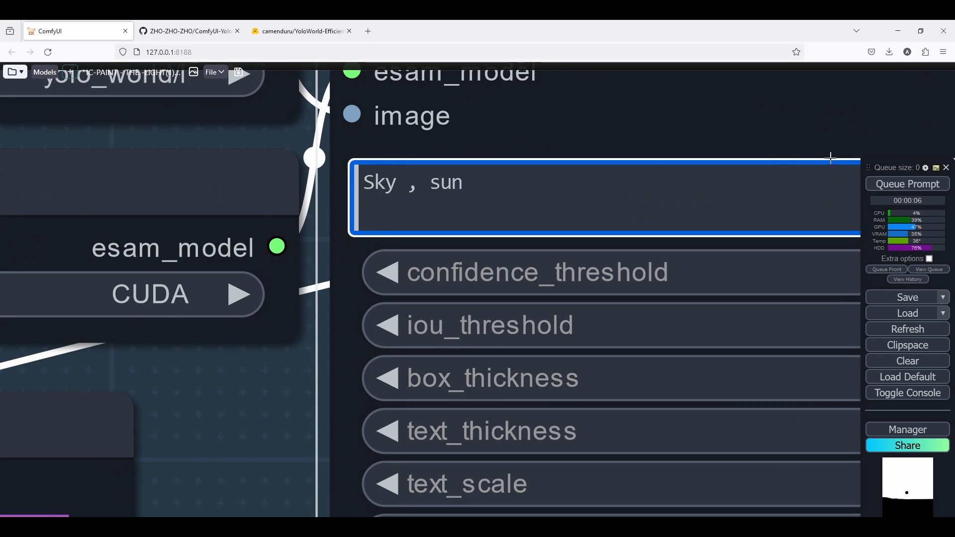
pyautogui.click(900, 185)
pyautogui.scroll(-14, 383, 302)
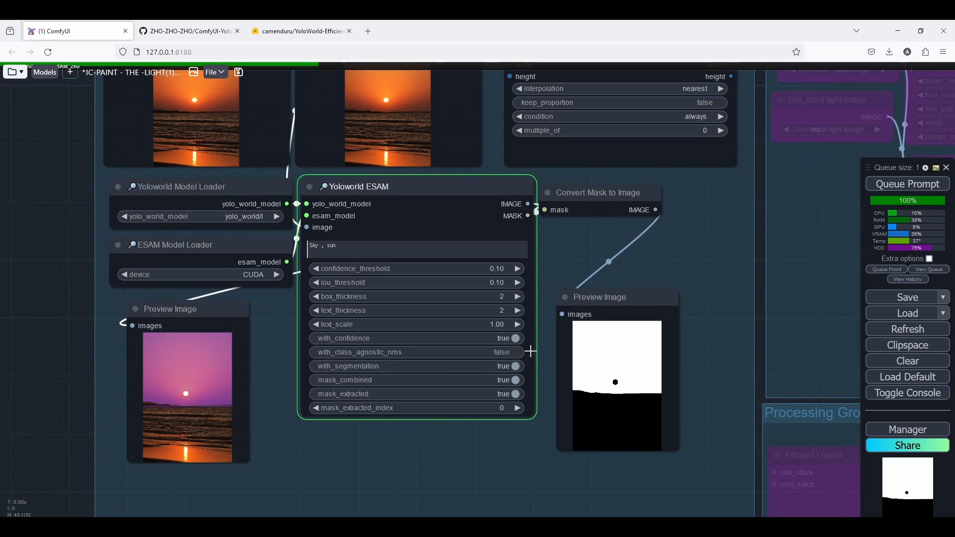
pyautogui.scroll(1, 531, 352)
pyautogui.scroll(1, 531, 352)
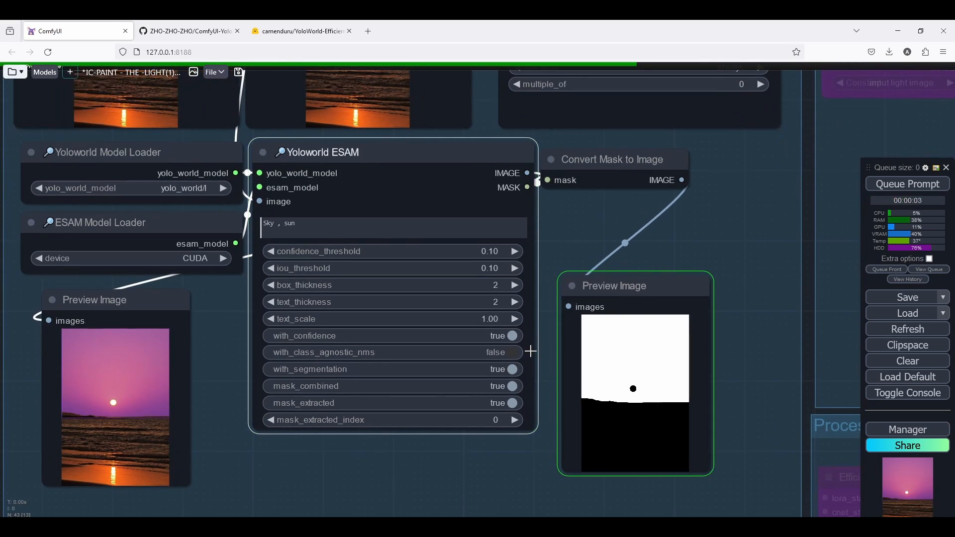
pyautogui.click(277, 222)
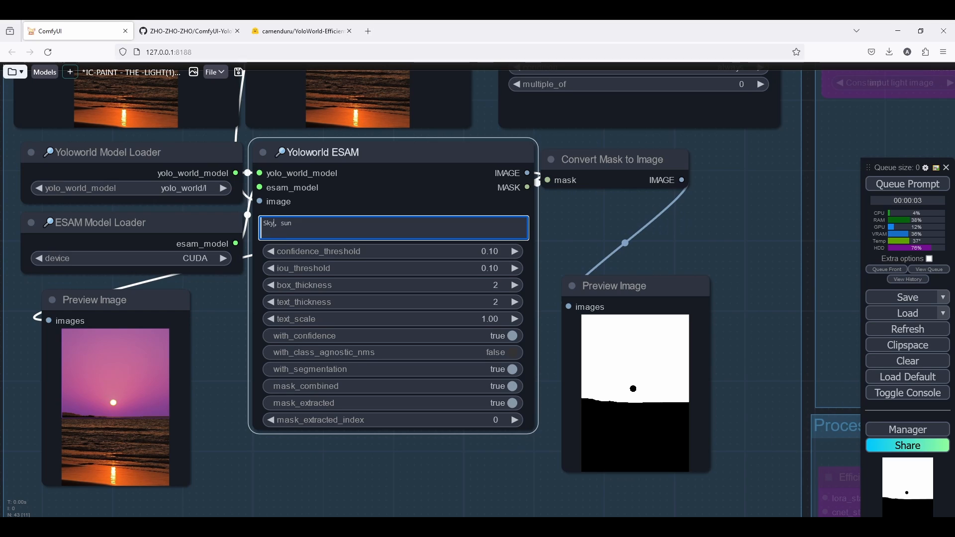
pyautogui.press('BackSpace')
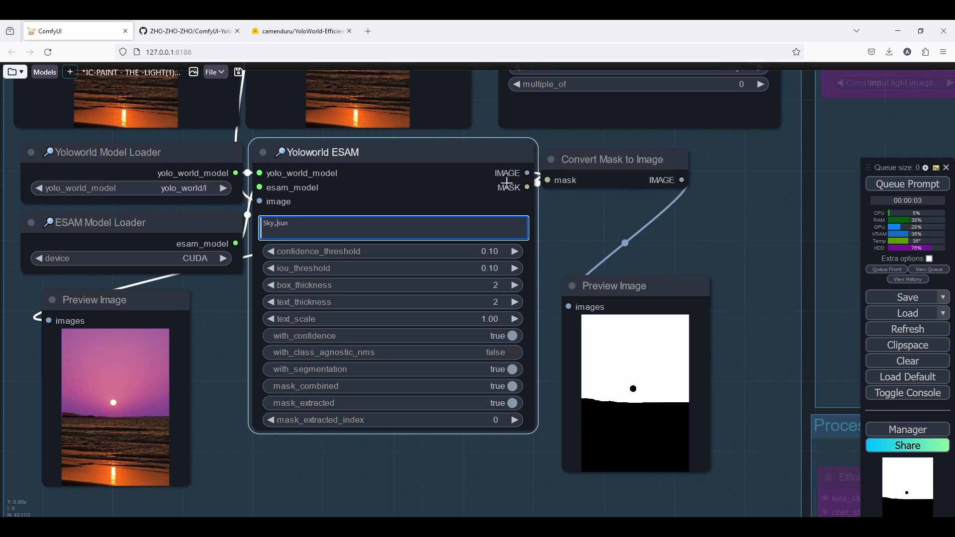
pyautogui.click(937, 188)
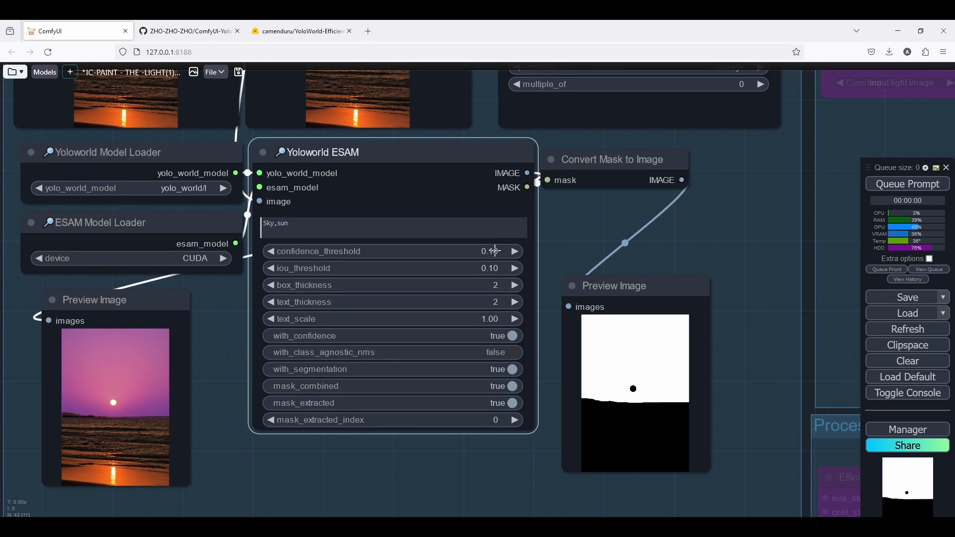
# Set the Yoloworld ESAM confidence_threshold to 0.01 and queue the workflow again.
pyautogui.click(494, 250)
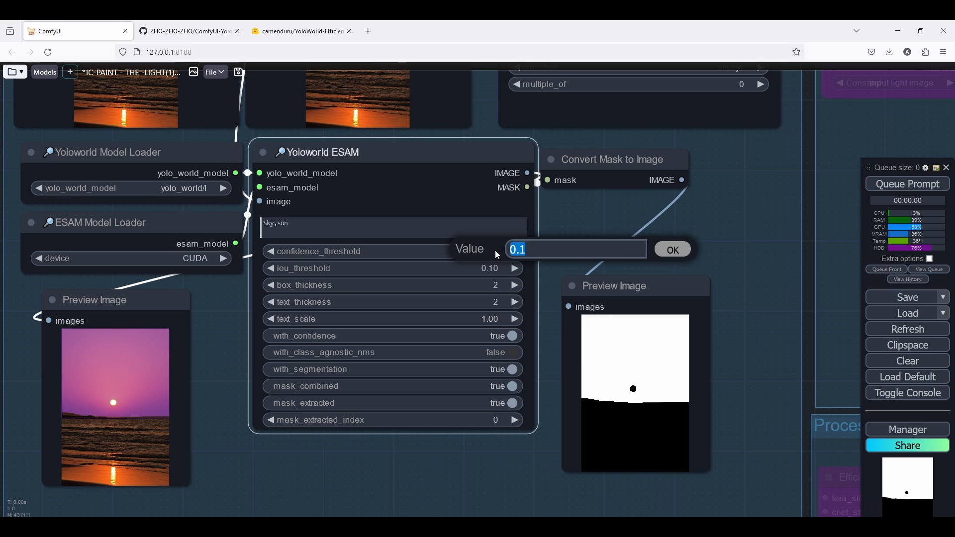
pyautogui.write('0.01')
pyautogui.press('Return')
pyautogui.click(912, 184)
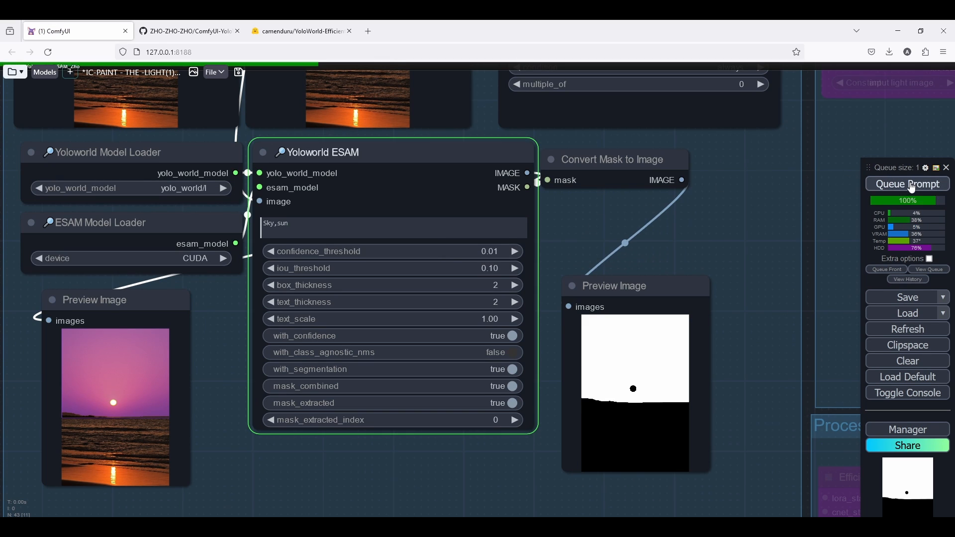
# Examine the sun detection in the image preview and the mask preview up close.
pyautogui.scroll(10, 88, 418)
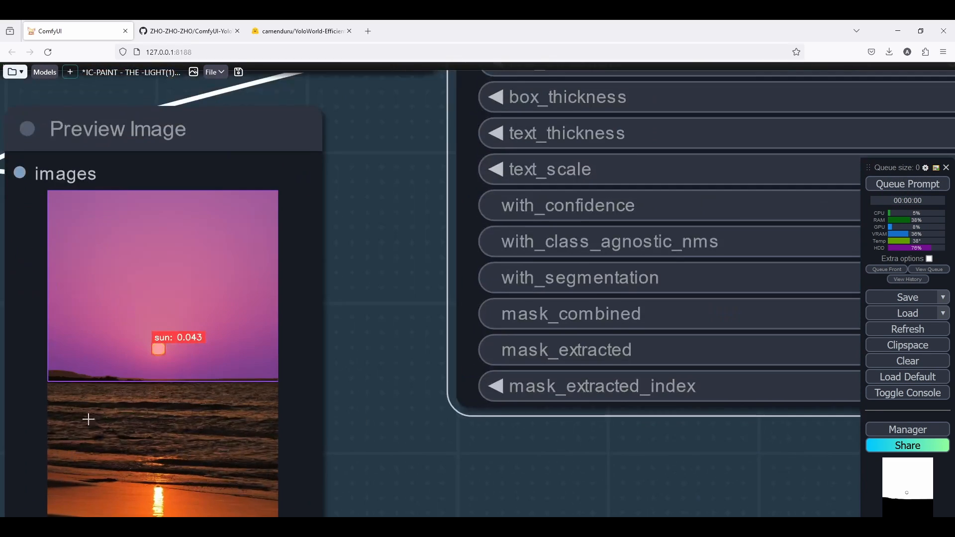
pyautogui.scroll(3, 232, 263)
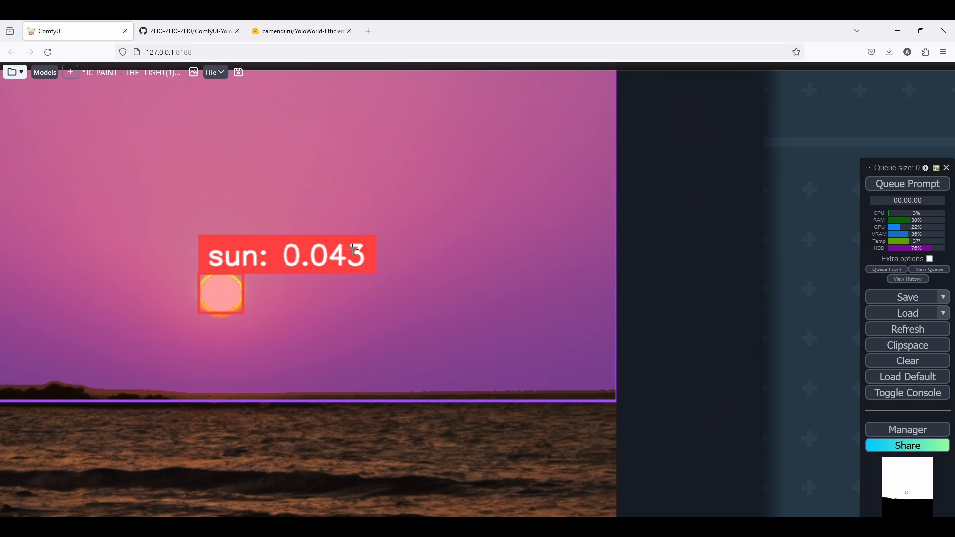
pyautogui.scroll(-10, 354, 251)
pyautogui.moveTo(378, 258); pyautogui.dragTo(254, 337)
pyautogui.scroll(-1, 320, 315)
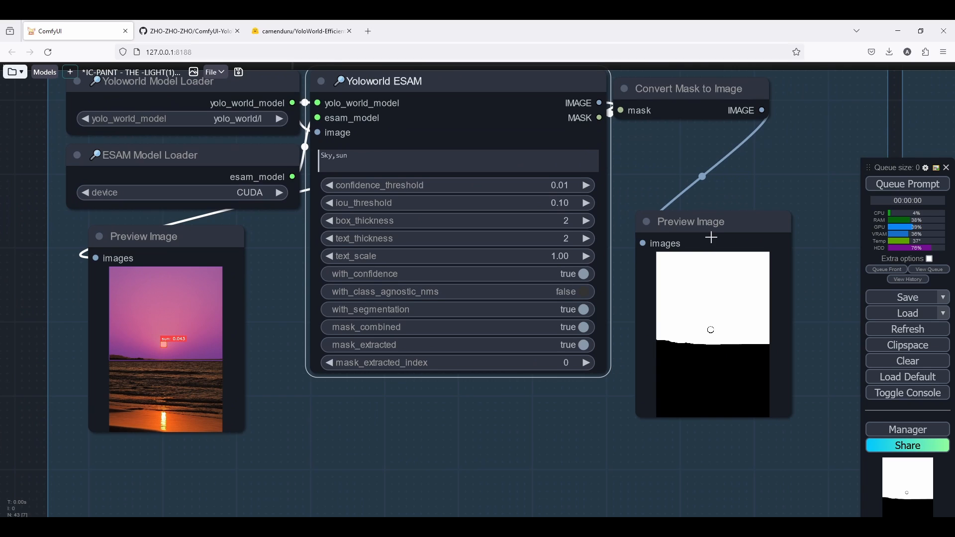
pyautogui.scroll(15, 712, 238)
pyautogui.scroll(5, 774, 331)
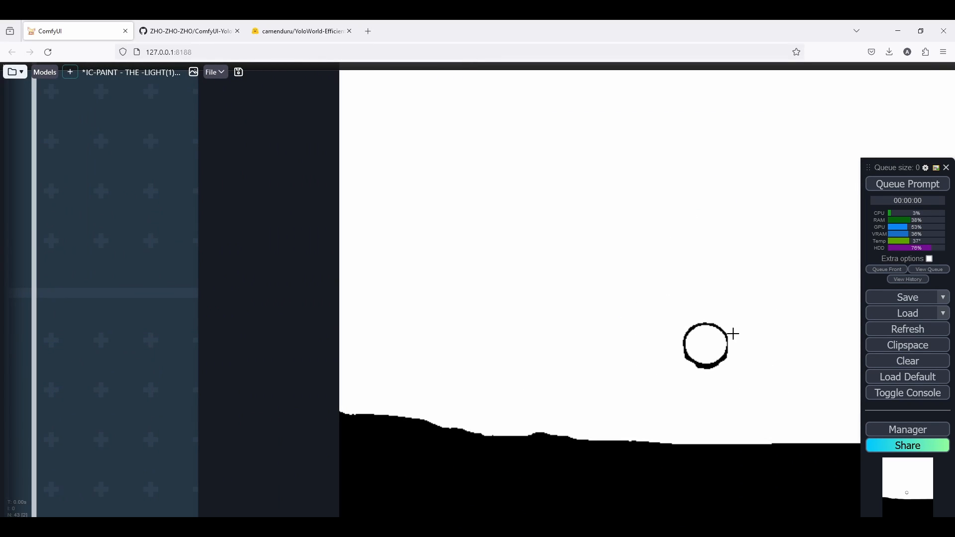
pyautogui.scroll(-15, 734, 334)
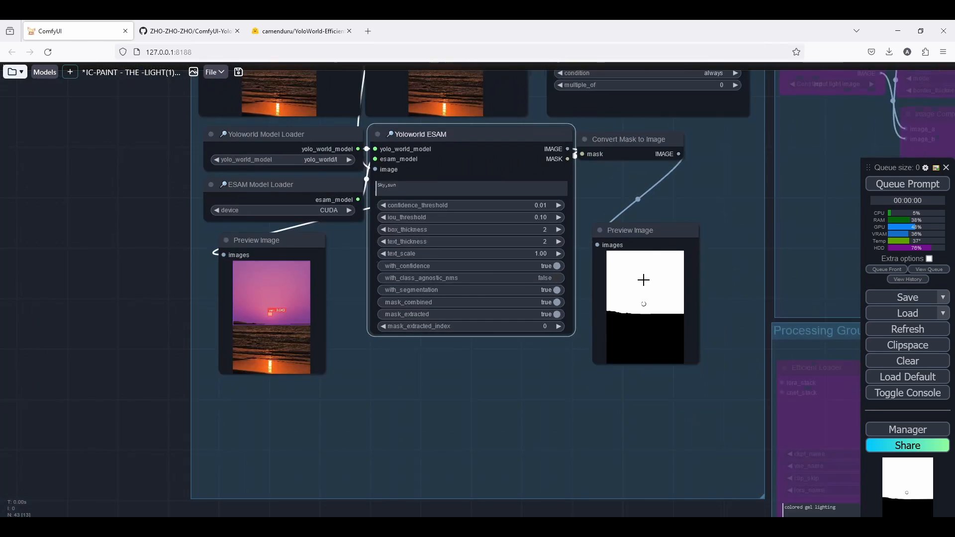
pyautogui.moveTo(622, 140); pyautogui.dragTo(622, 135)
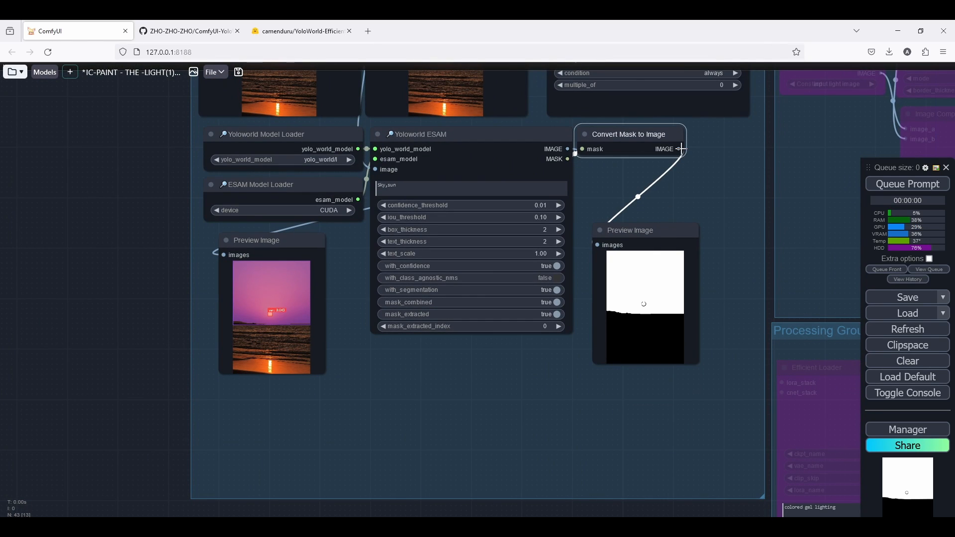
pyautogui.moveTo(681, 149); pyautogui.dragTo(686, 183)
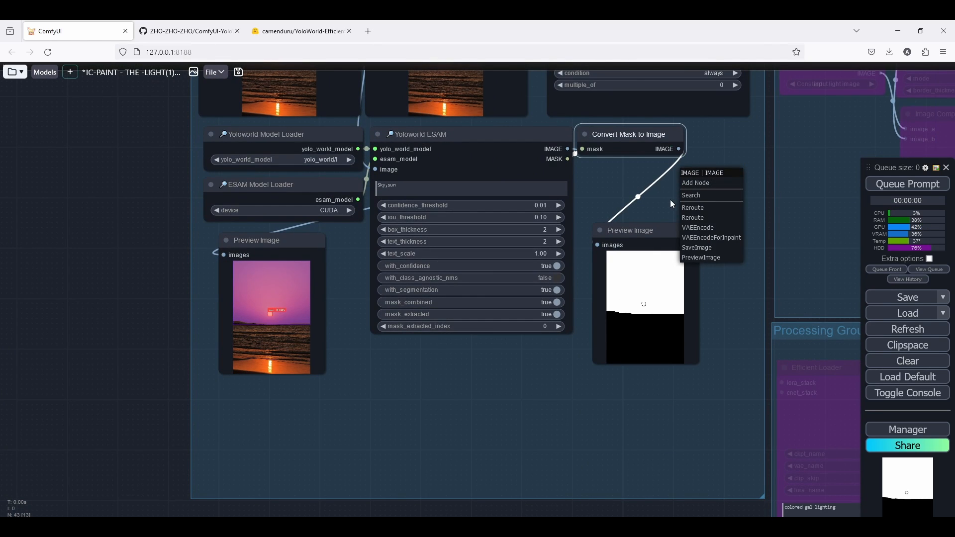
pyautogui.click(676, 199)
pyautogui.write('blur')
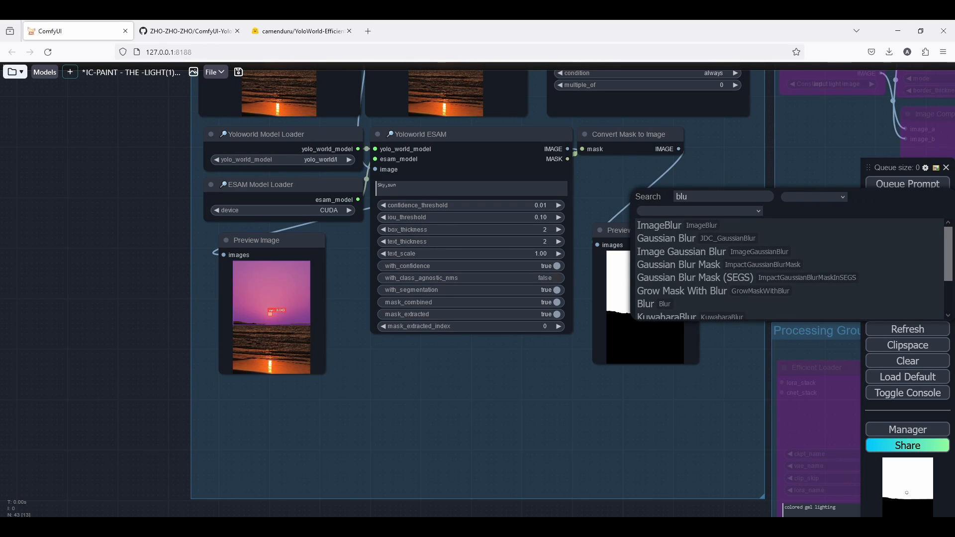
pyautogui.press('BackSpace')
pyautogui.press('BackSpace')
pyautogui.press('BackSpace')
pyautogui.press('BackSpace')
pyautogui.write('gaus')
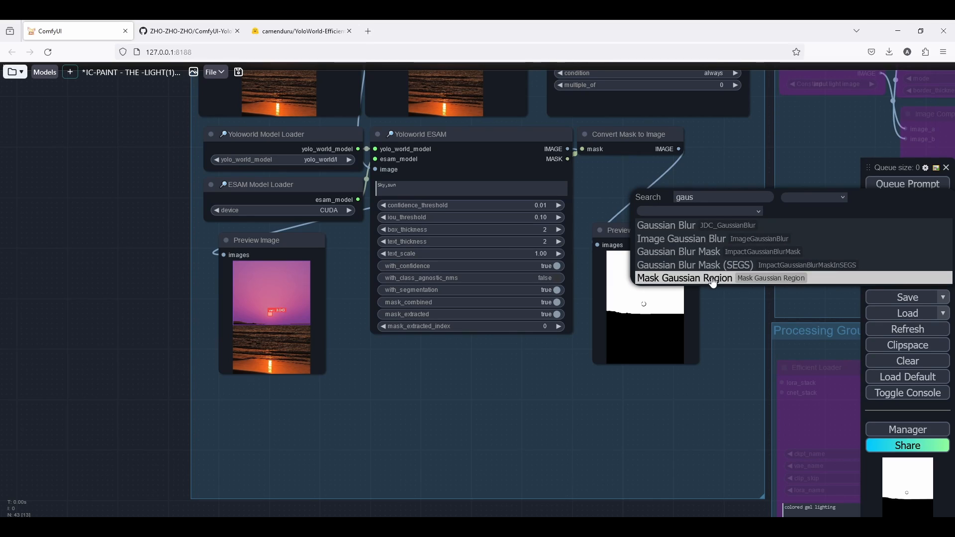
pyautogui.click(733, 253)
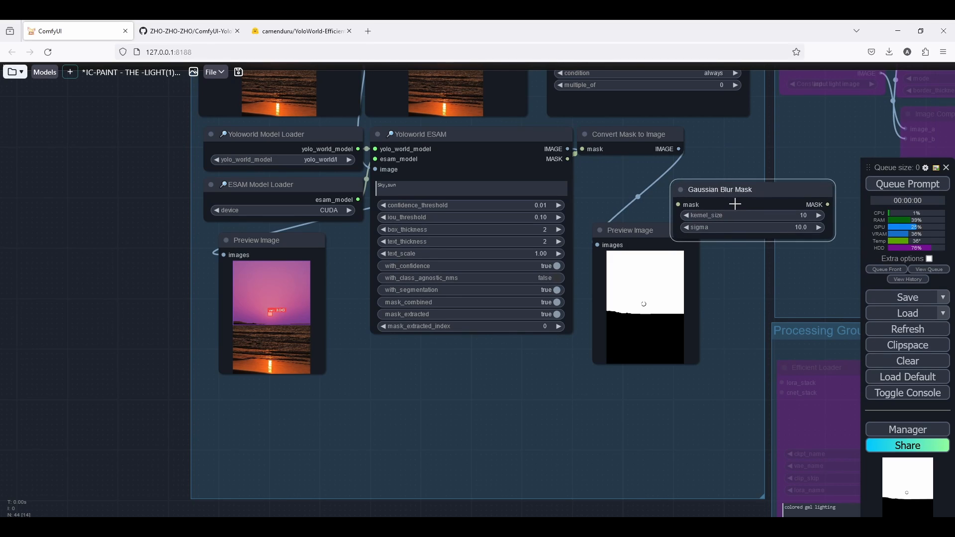
pyautogui.press('Delete')
pyautogui.doubleClick(687, 184)
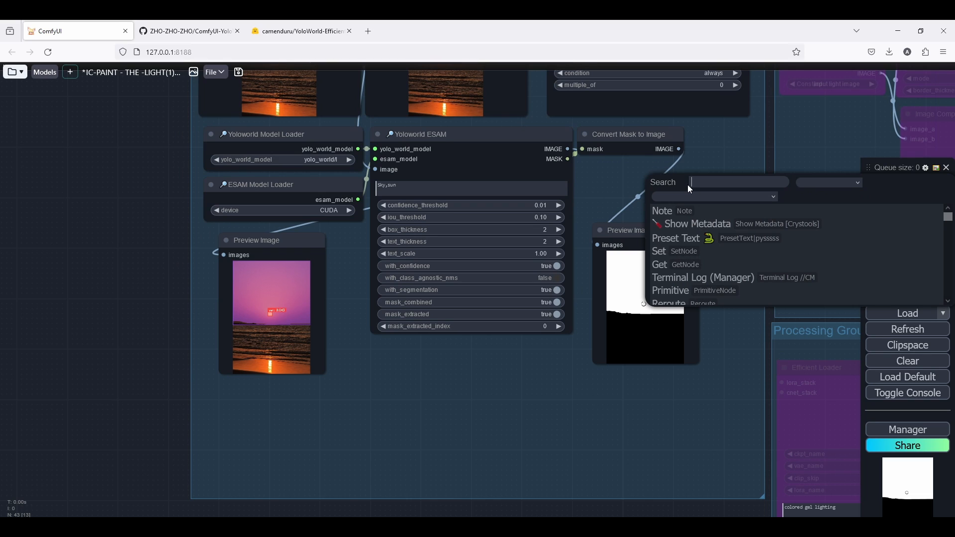
pyautogui.write('gauss')
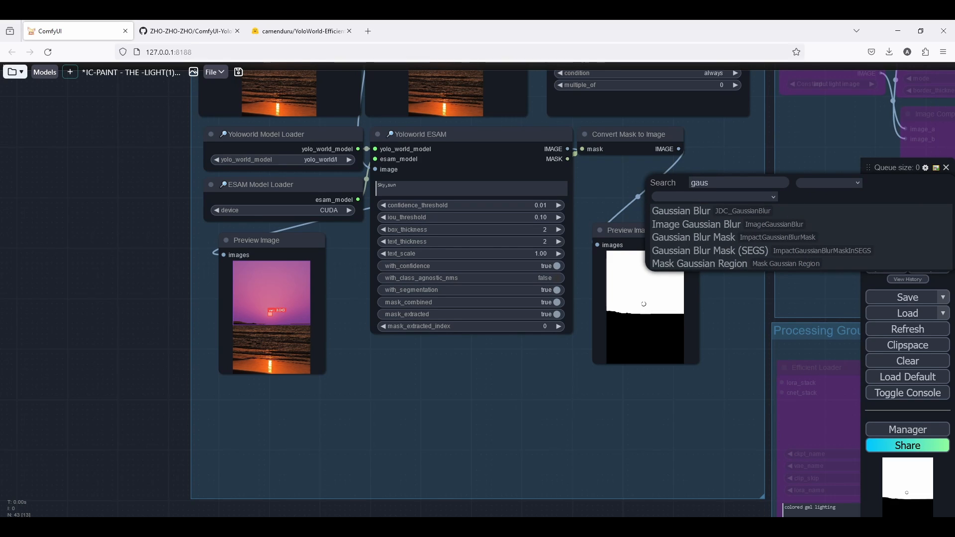
pyautogui.click(747, 233)
pyautogui.click(745, 187)
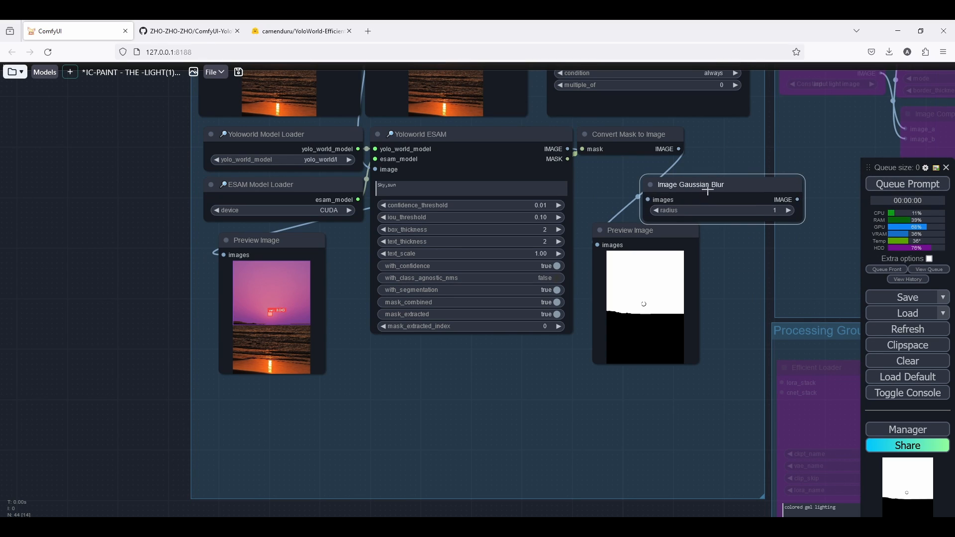
pyautogui.press('Delete')
# Add a Grow Mask With Blur node fed by the Yoloworld ESAM MASK output and place it beside the mask preview.
pyautogui.doubleClick(681, 199)
pyautogui.write('grow')
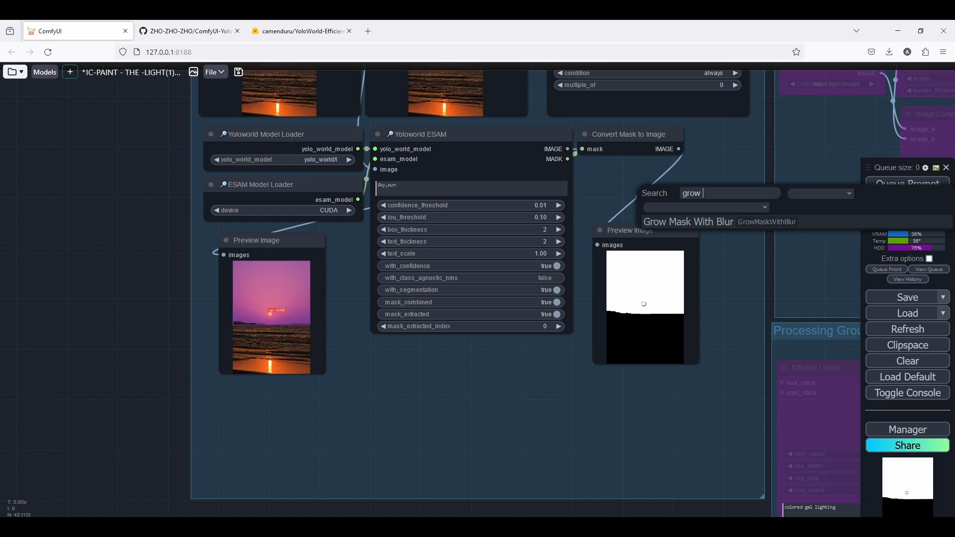
pyautogui.press('Return')
pyautogui.moveTo(734, 185); pyautogui.dragTo(692, 188)
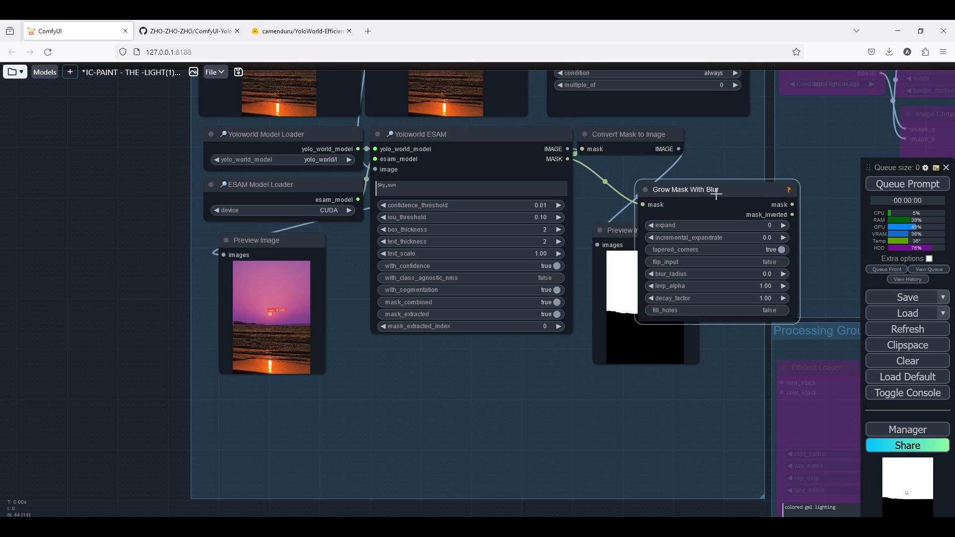
pyautogui.moveTo(752, 210); pyautogui.dragTo(681, 220)
# Set the Grow Mask With Blur node's expand to 3 and blur_radius to 3.0.
pyautogui.click(701, 236)
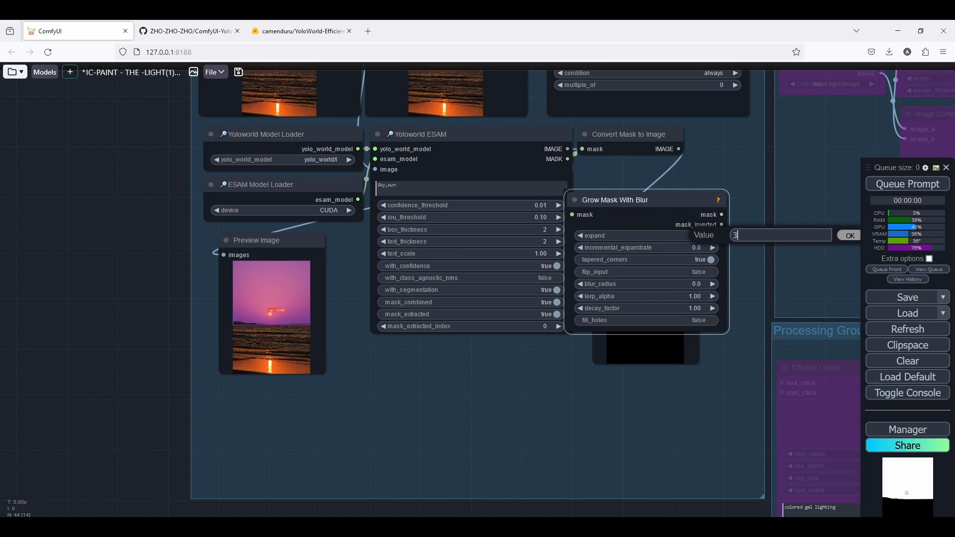
pyautogui.write('3')
pyautogui.press('Return')
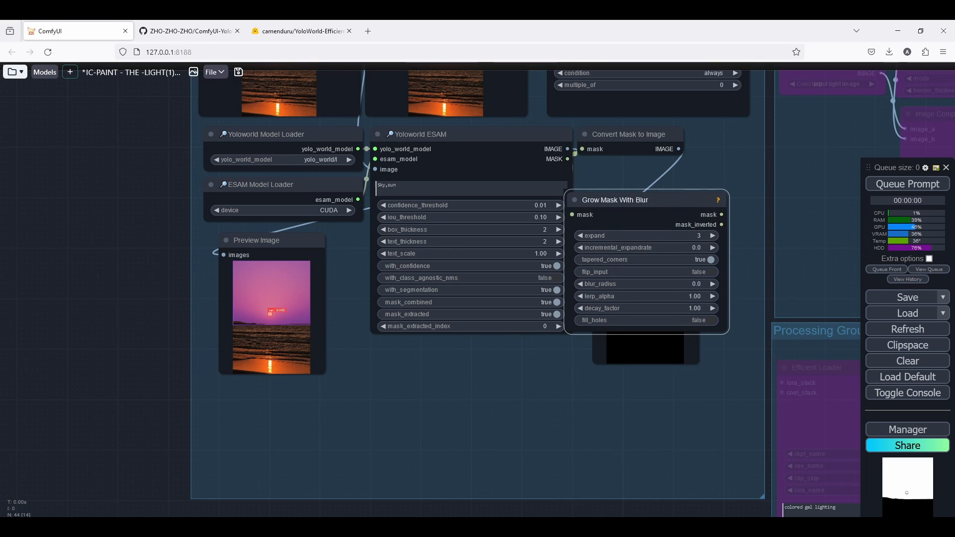
pyautogui.click(698, 284)
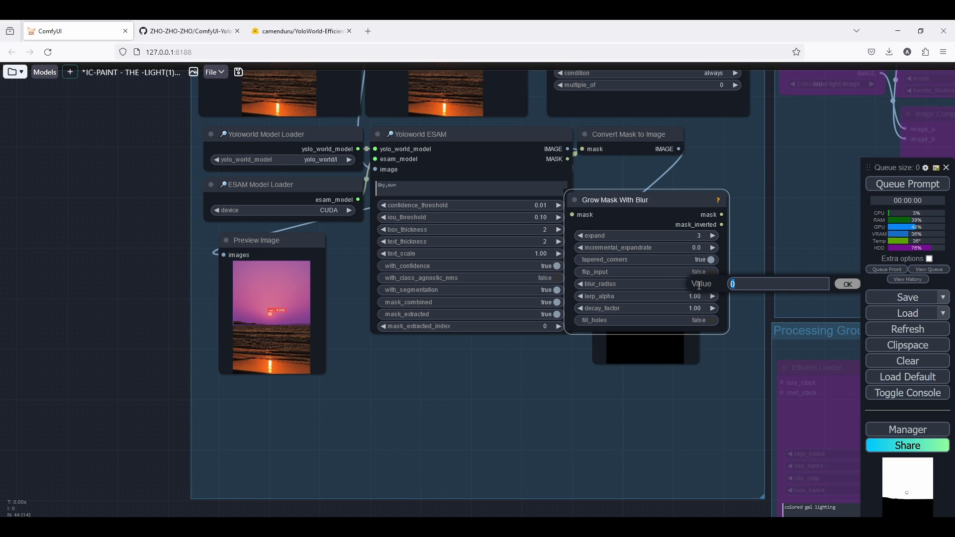
pyautogui.press('Escape')
# Connect the Grow Mask With Blur mask output to the Convert Mask to Image mask input.
pyautogui.moveTo(704, 231); pyautogui.dragTo(595, 283)
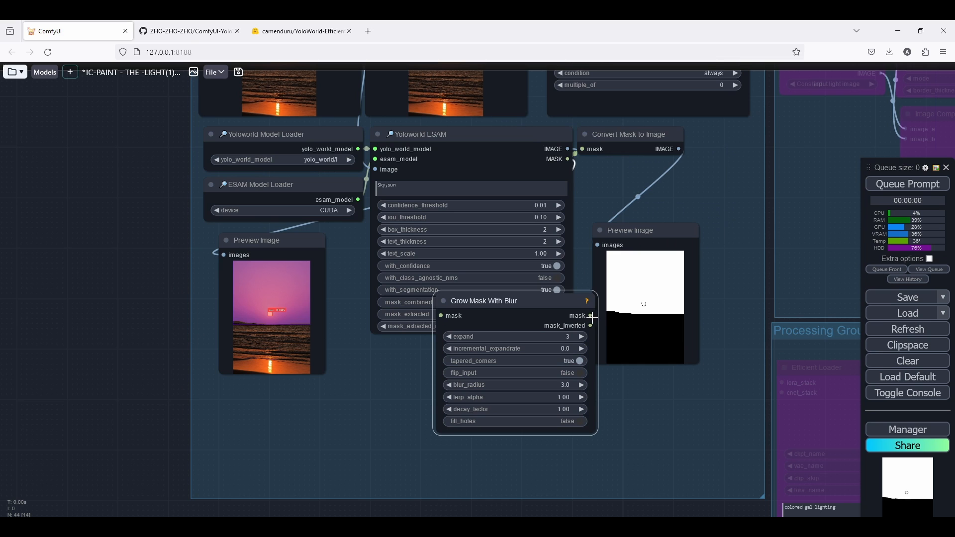
pyautogui.moveTo(587, 316); pyautogui.dragTo(582, 150)
pyautogui.scroll(1, 582, 150)
pyautogui.scroll(4, 582, 150)
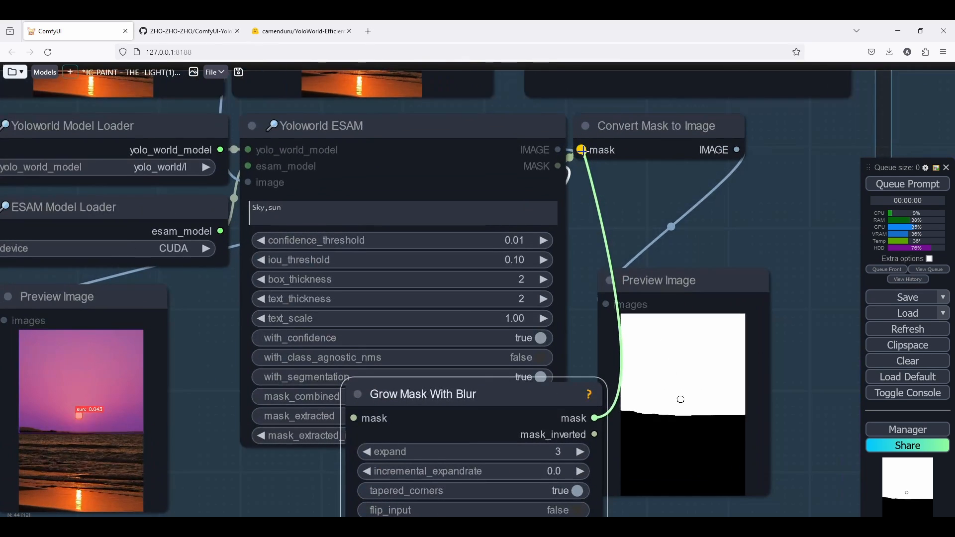
pyautogui.moveTo(658, 129); pyautogui.dragTo(687, 130)
# Queue the workflow with the blurred mask.
pyautogui.scroll(-7, 548, 292)
pyautogui.scroll(3, 550, 289)
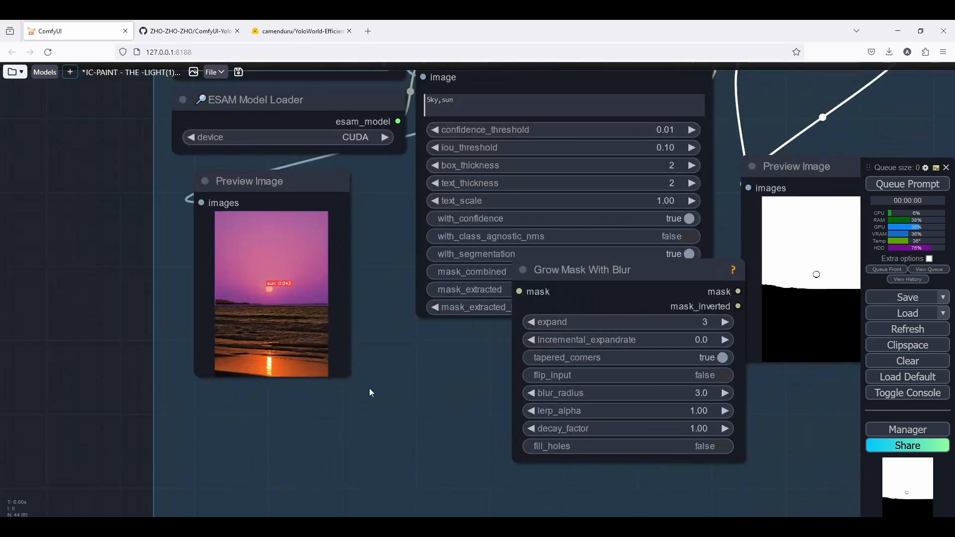
pyautogui.click(908, 184)
# Examine the blurred mask preview up close.
pyautogui.moveTo(483, 246); pyautogui.dragTo(235, 246)
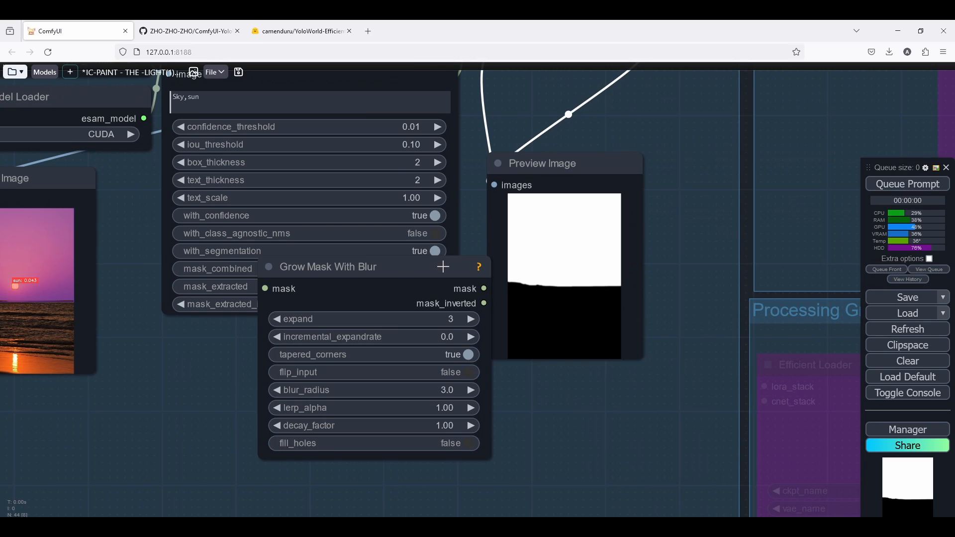
pyautogui.scroll(7, 580, 256)
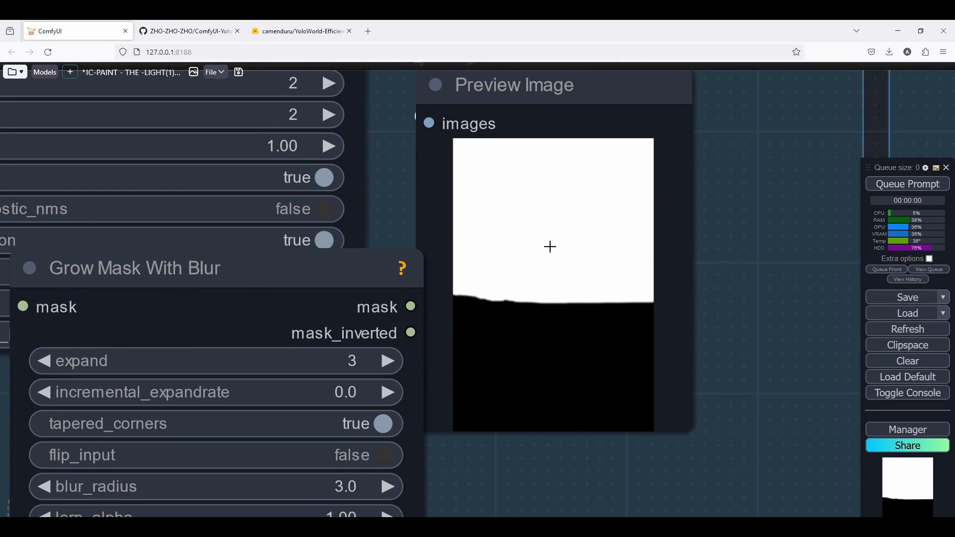
pyautogui.scroll(6, 552, 246)
pyautogui.scroll(-4, 559, 239)
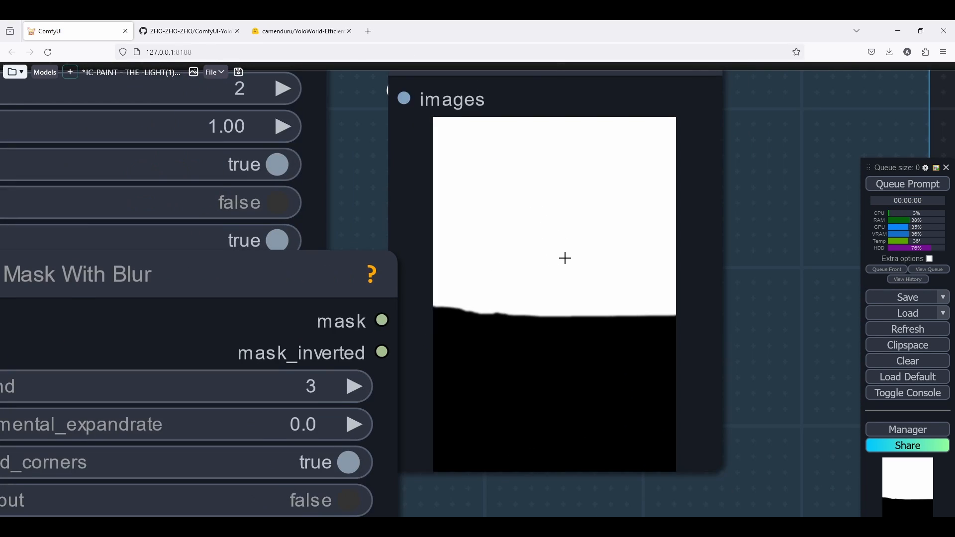
pyautogui.scroll(4, 565, 258)
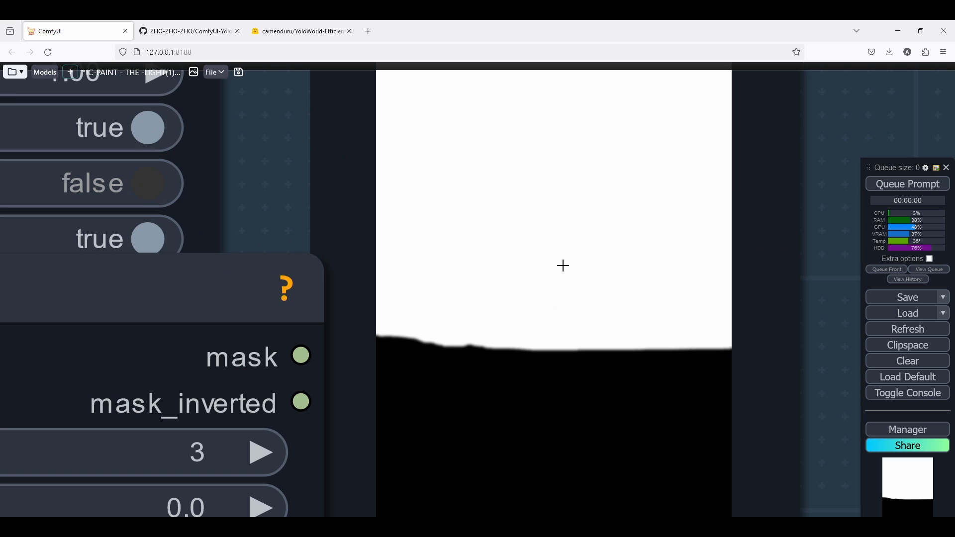
pyautogui.scroll(-1, 558, 267)
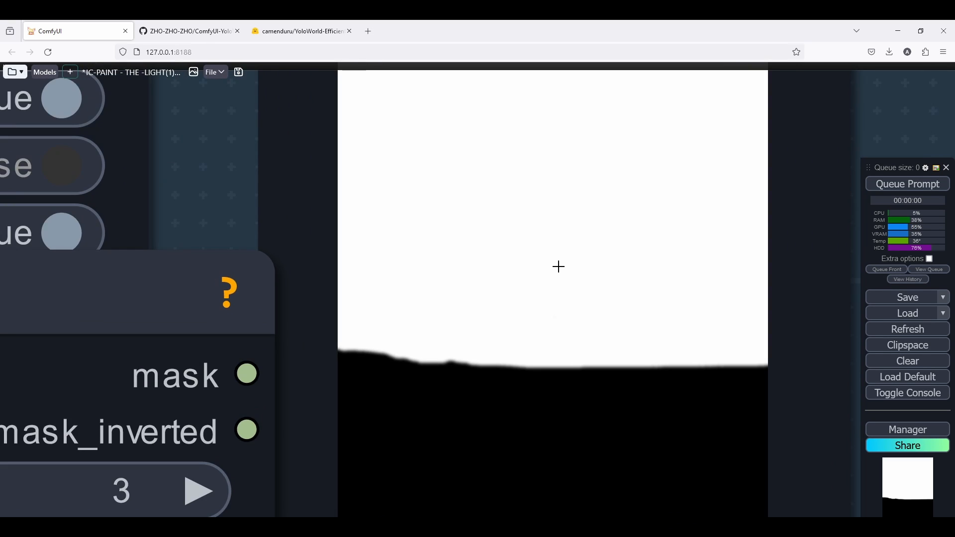
pyautogui.scroll(3, 488, 337)
pyautogui.scroll(-6, 510, 338)
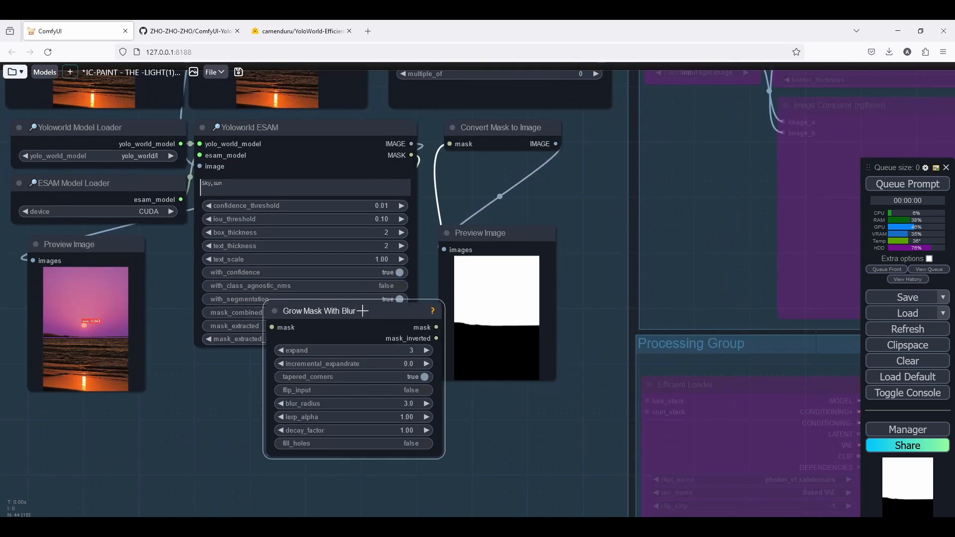
# Rearrange the mask nodes so Grow Mask With Blur sits above an enlarged mask Preview Image.
pyautogui.moveTo(363, 311); pyautogui.dragTo(481, 157)
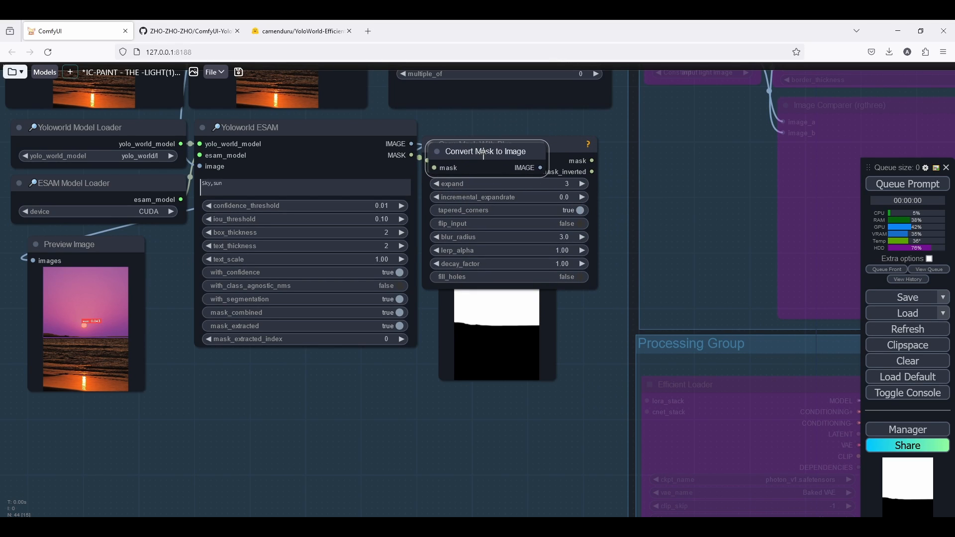
pyautogui.press('Delete')
pyautogui.moveTo(559, 146); pyautogui.dragTo(562, 130)
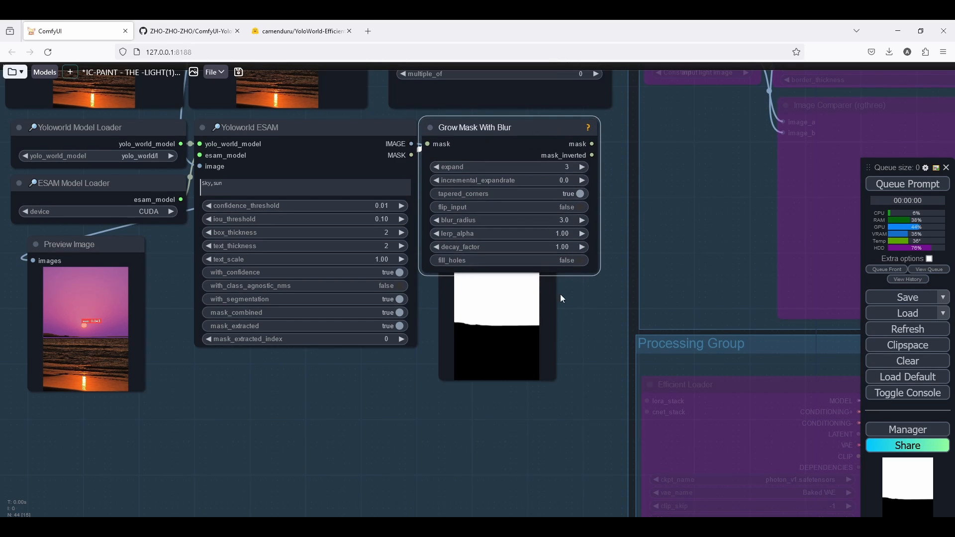
pyautogui.scroll(-4, 562, 291)
pyautogui.moveTo(526, 306)
pyautogui.mouseDown()
pyautogui.moveTo(514, 350)
pyautogui.moveTo(518, 316)
pyautogui.mouseUp()
pyautogui.moveTo(548, 380); pyautogui.dragTo(590, 439)
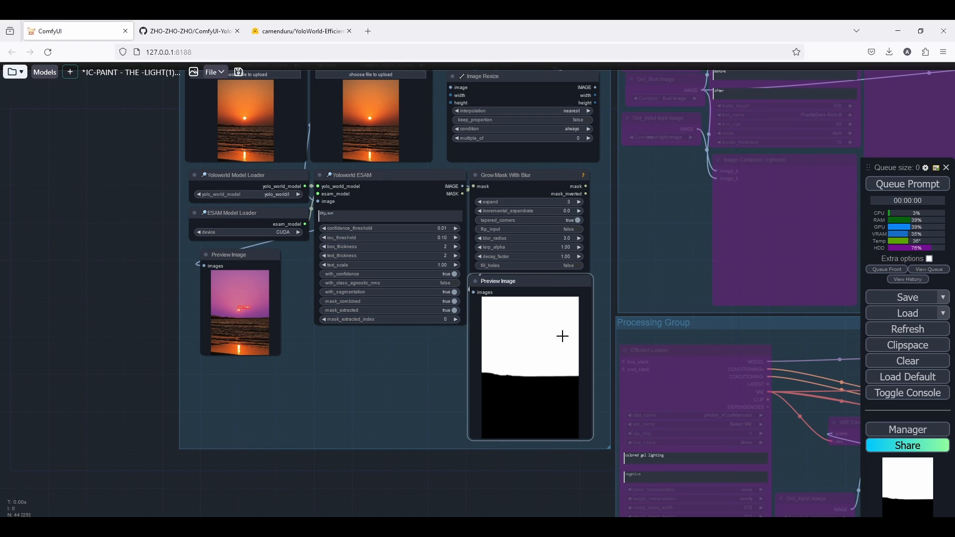
# Enlarge the Yoloworld ESAM detection Preview Image node.
pyautogui.moveTo(229, 264); pyautogui.dragTo(220, 261)
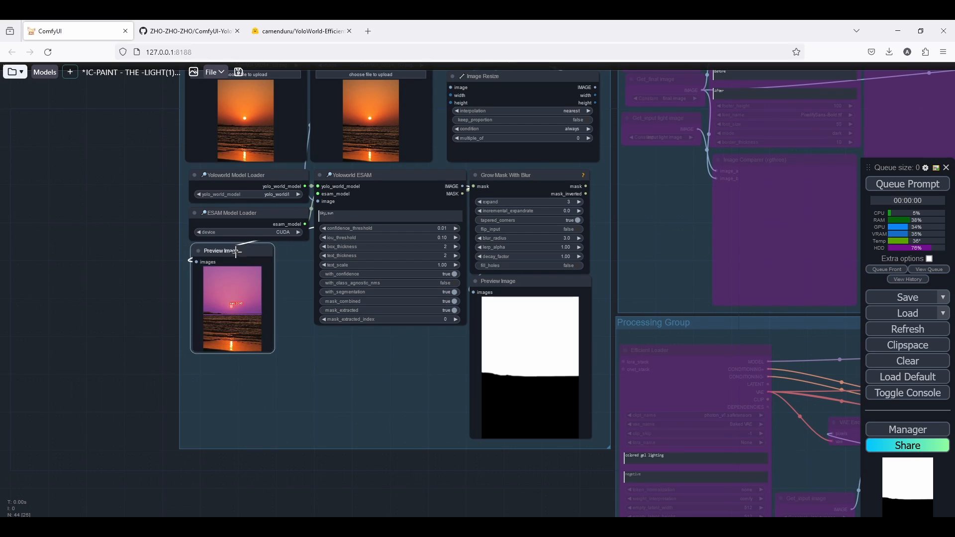
pyautogui.moveTo(269, 351); pyautogui.dragTo(307, 428)
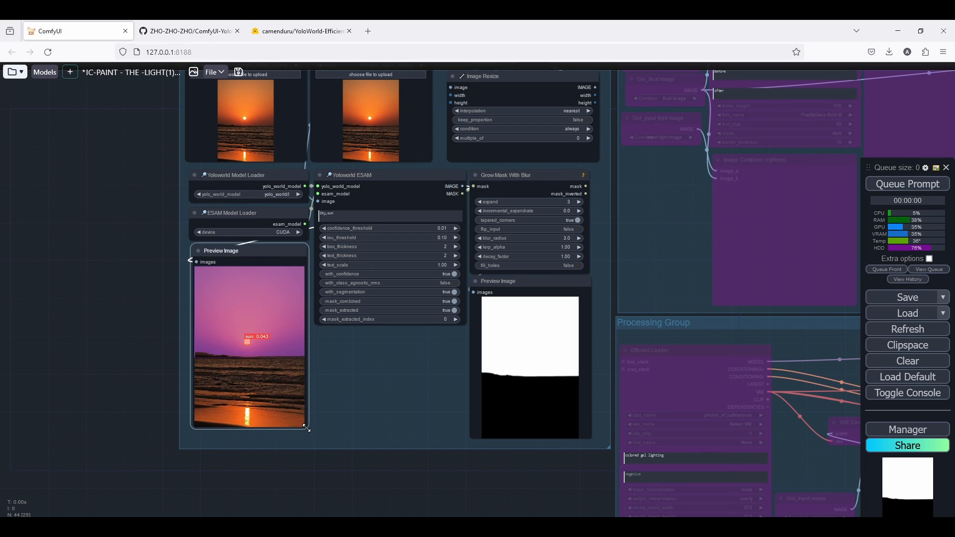
pyautogui.scroll(-2, 334, 378)
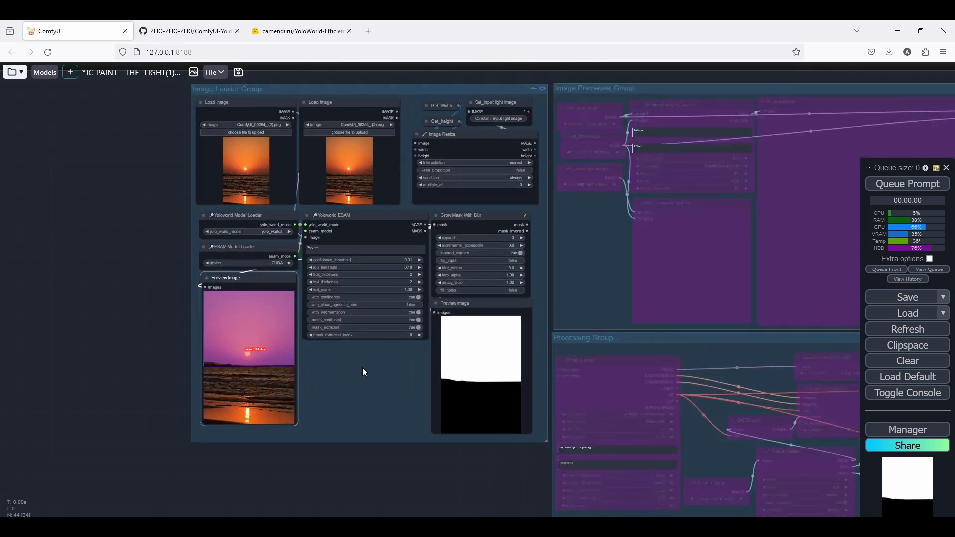
pyautogui.scroll(1, 363, 368)
pyautogui.scroll(4, 427, 367)
pyautogui.scroll(2, 402, 363)
pyautogui.scroll(-6, 402, 362)
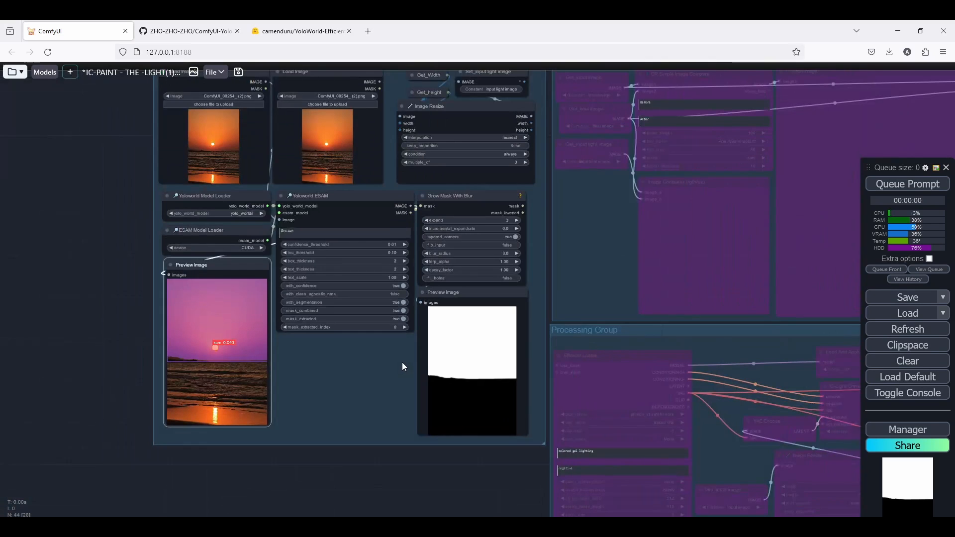
pyautogui.scroll(10, 215, 338)
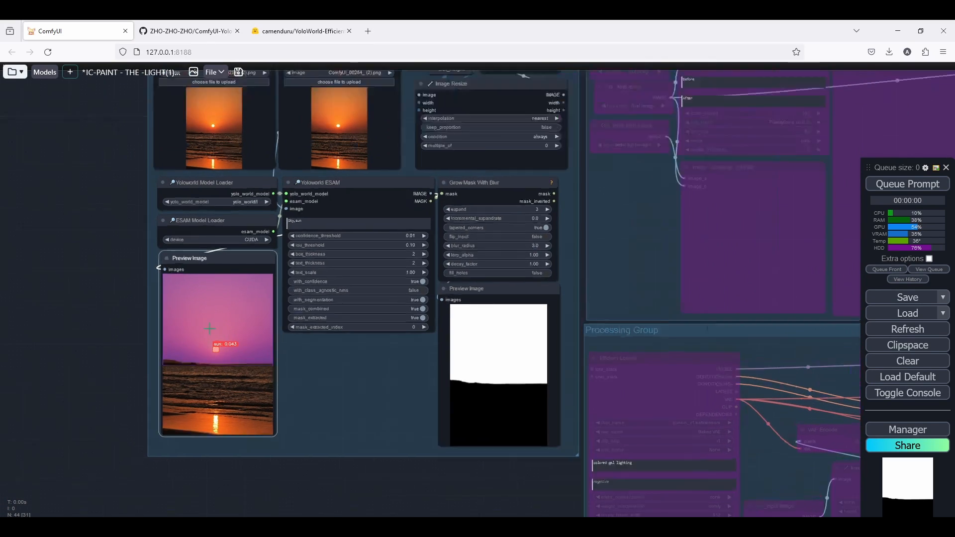
# Load Reference Sky.jpg into the second Load Image node as the mood reference.
pyautogui.scroll(-5, 312, 310)
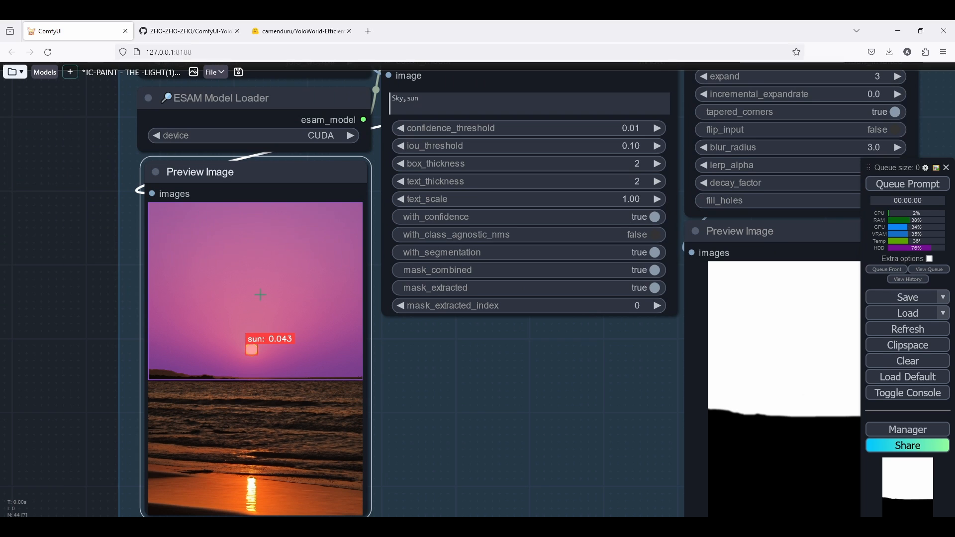
pyautogui.scroll(-6, 262, 296)
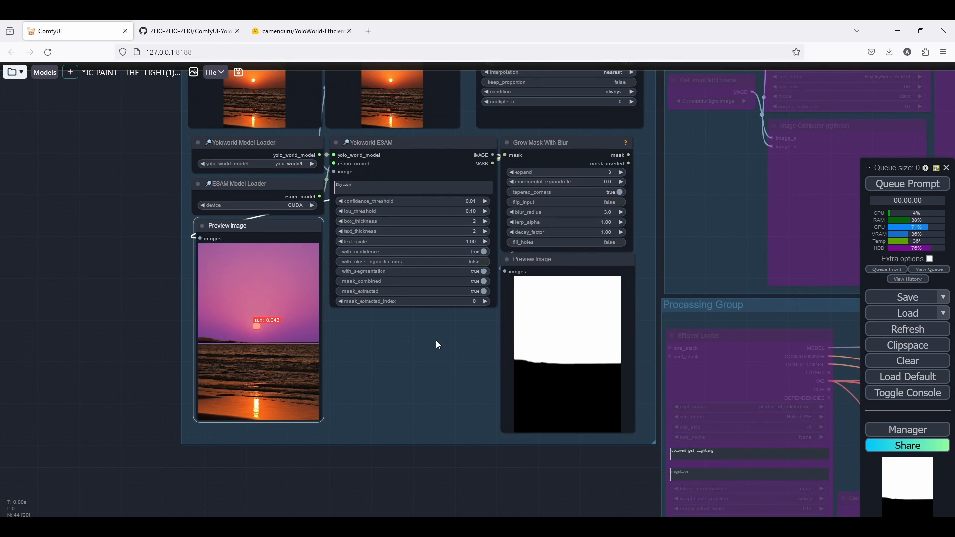
pyautogui.moveTo(446, 304); pyautogui.dragTo(434, 337)
pyautogui.scroll(-4, 453, 192)
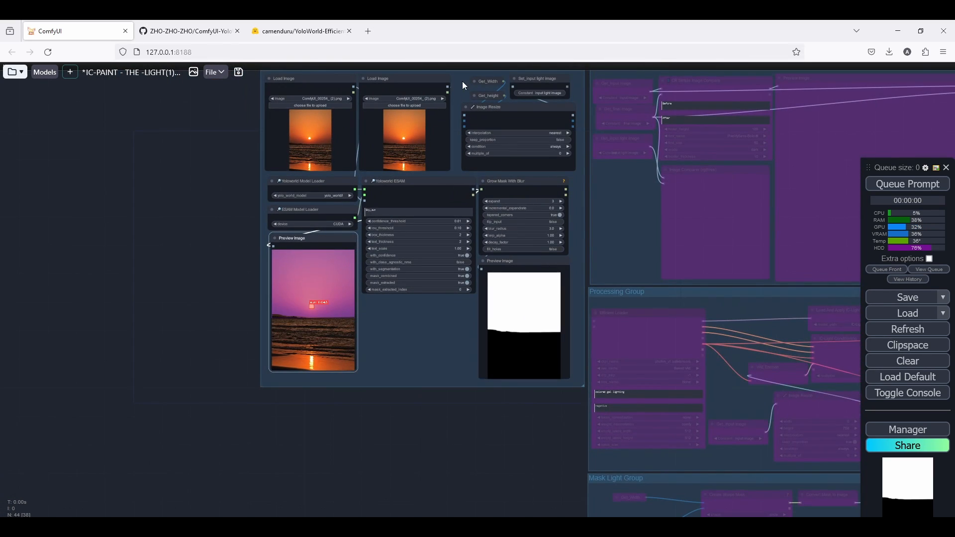
pyautogui.moveTo(462, 82); pyautogui.dragTo(449, 136)
pyautogui.scroll(8, 450, 137)
pyautogui.moveTo(441, 360); pyautogui.dragTo(457, 361)
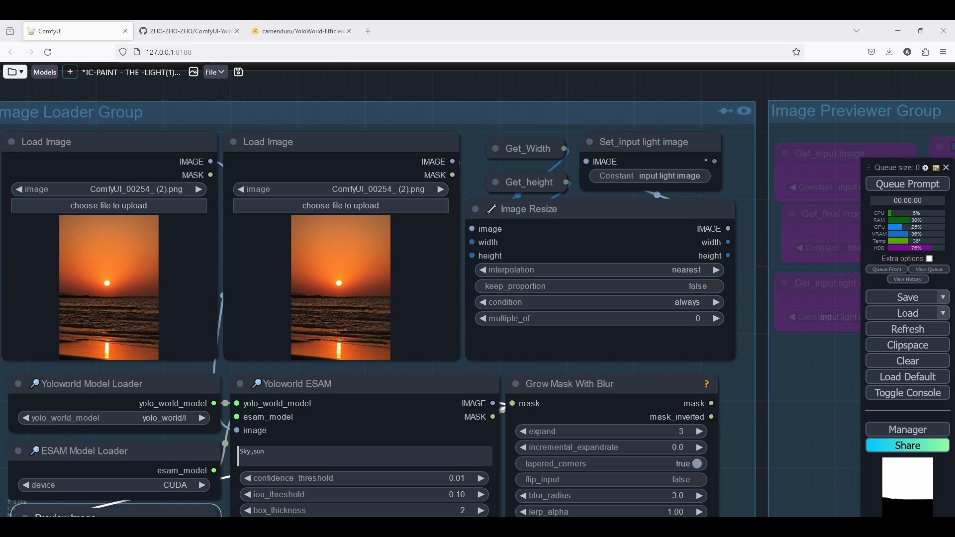
pyautogui.moveTo(341, 278); pyautogui.dragTo(341, 278)
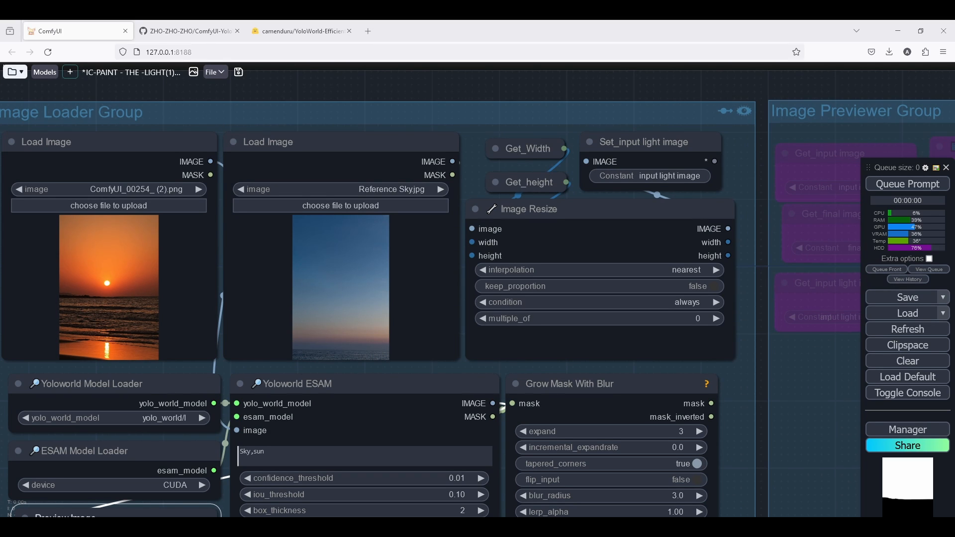
pyautogui.scroll(-7, 332, 182)
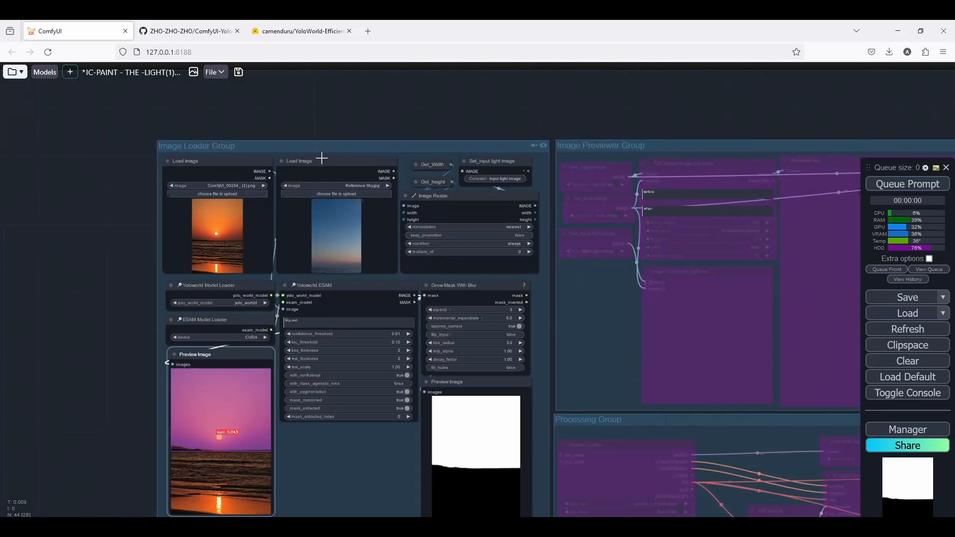
pyautogui.scroll(4, 266, 236)
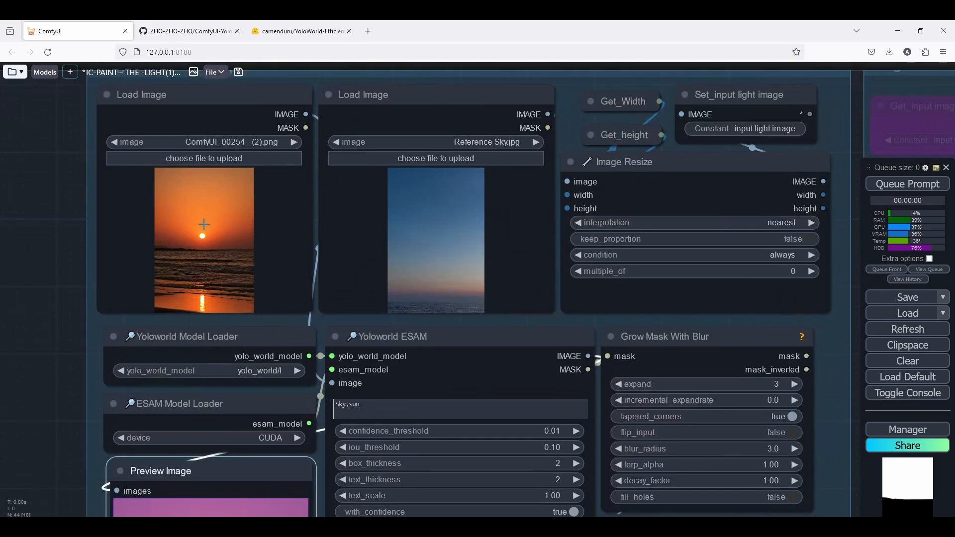
pyautogui.scroll(-5, 234, 207)
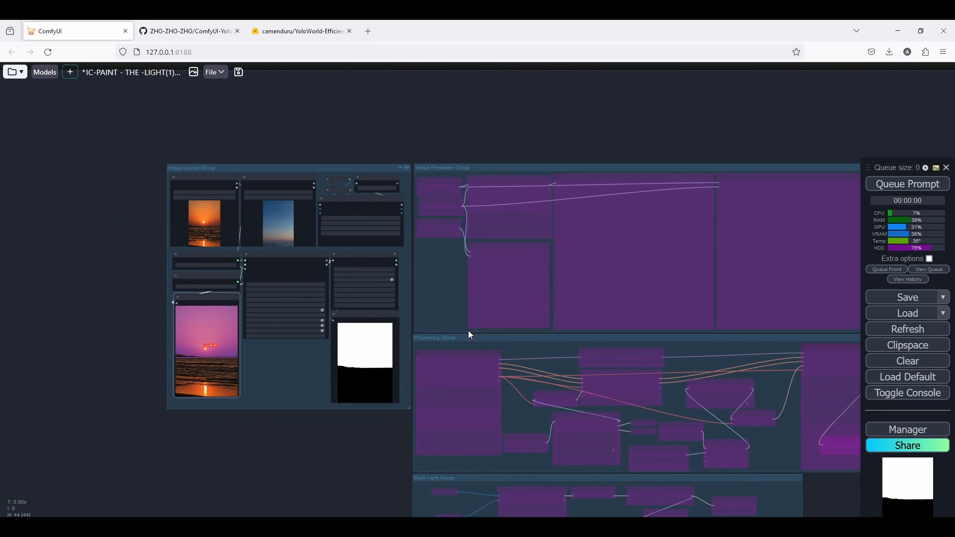
# Select and delete all nodes inside the Mask Light Group.
pyautogui.moveTo(469, 332); pyautogui.dragTo(328, 288)
pyautogui.scroll(-1, 326, 293)
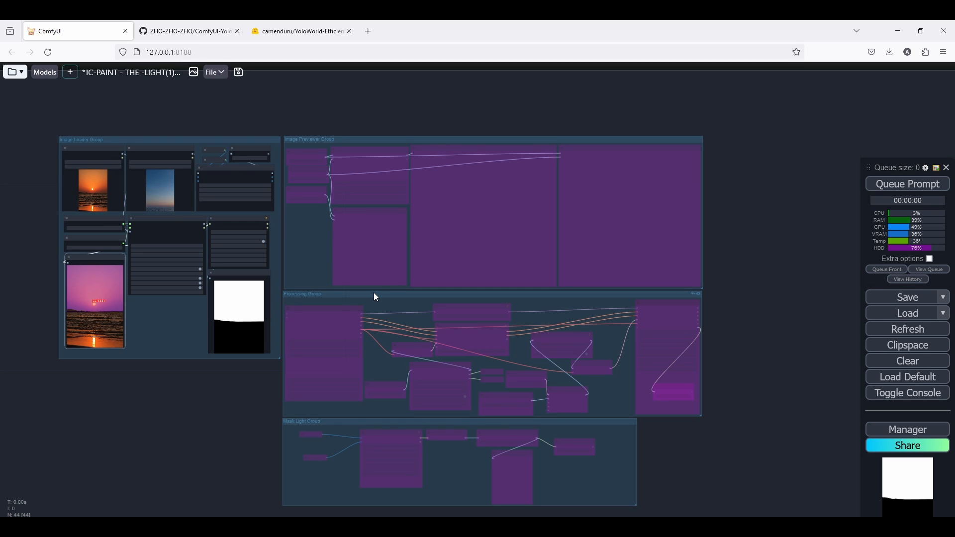
pyautogui.scroll(3, 288, 264)
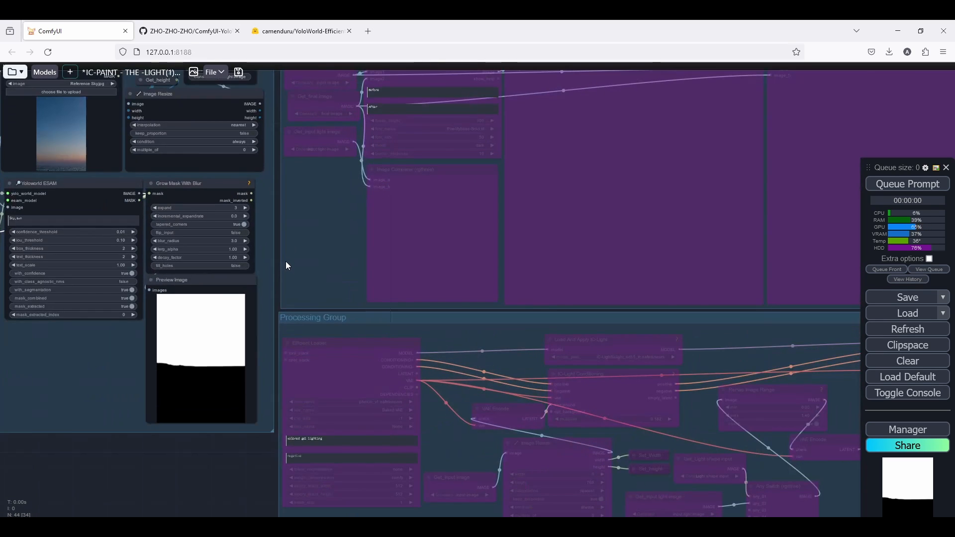
pyautogui.scroll(-3, 286, 261)
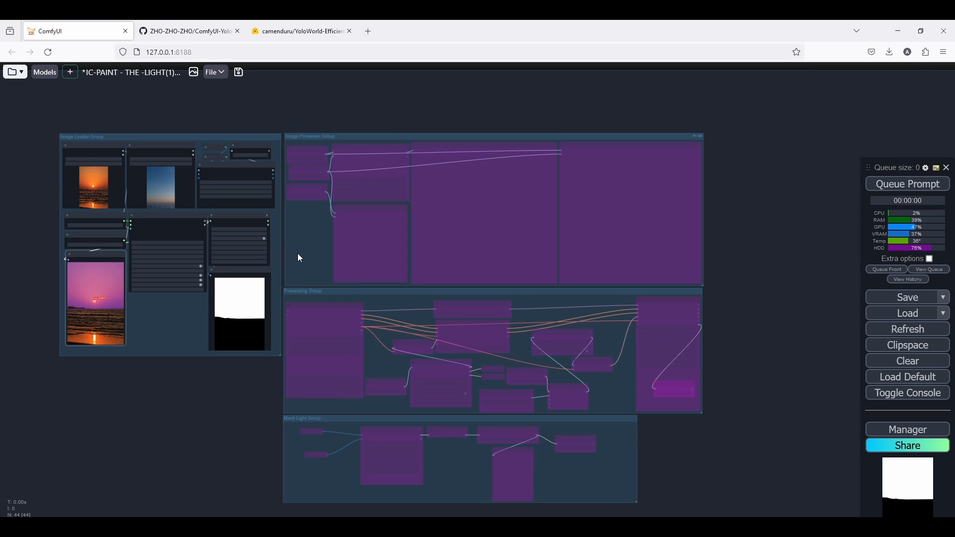
pyautogui.moveTo(539, 387); pyautogui.dragTo(567, 320)
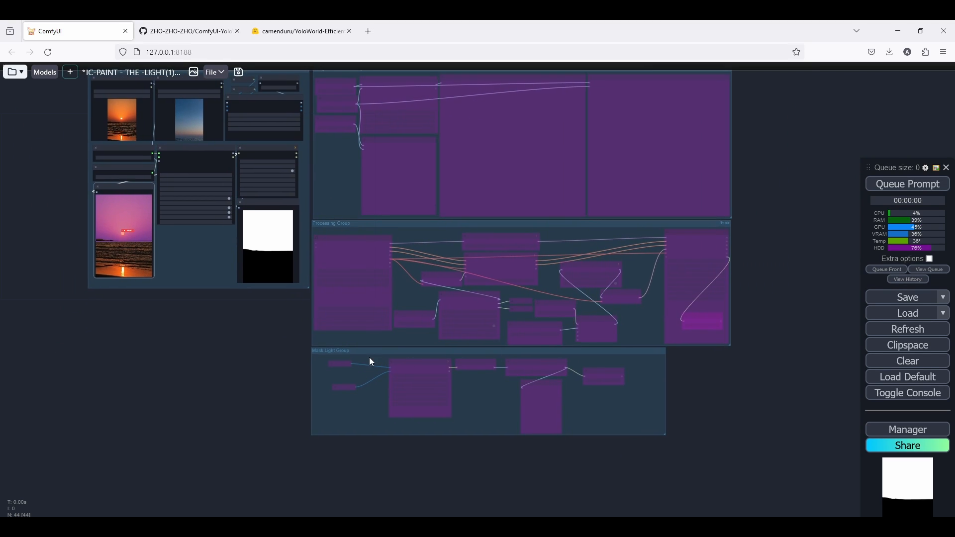
pyautogui.scroll(2, 369, 357)
pyautogui.moveTo(370, 353); pyautogui.dragTo(368, 400)
pyautogui.scroll(-3, 368, 400)
pyautogui.scroll(3, 365, 395)
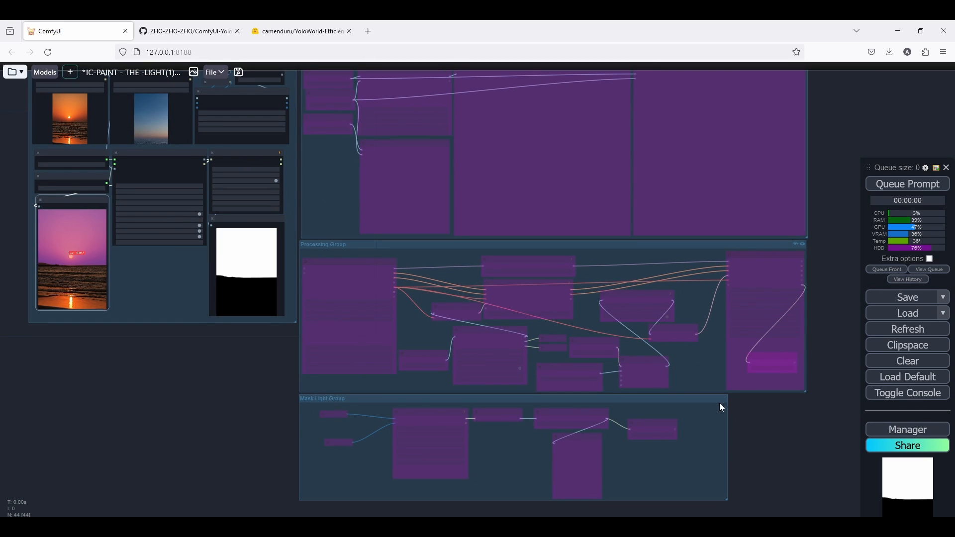
pyautogui.moveTo(740, 400); pyautogui.dragTo(227, 498)
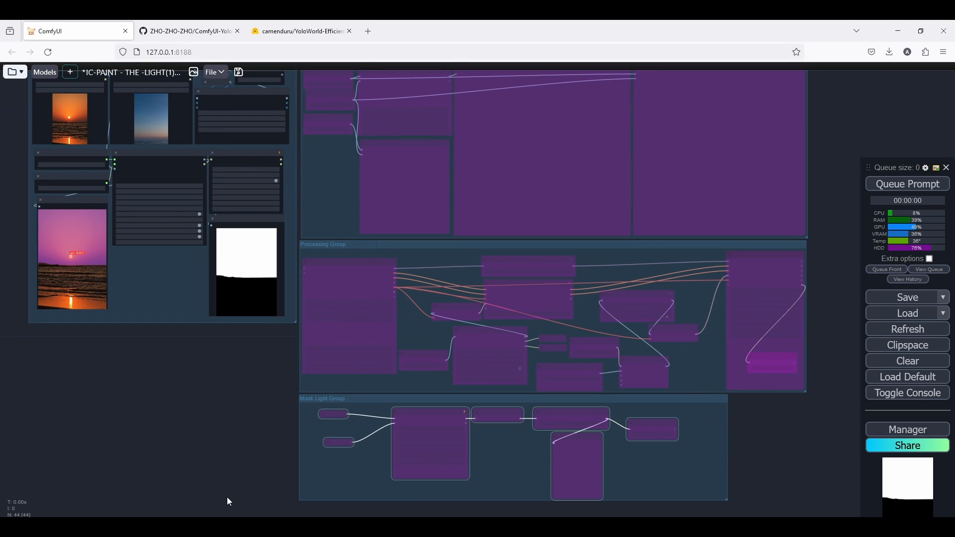
pyautogui.scroll(2, 388, 401)
pyautogui.press('Delete')
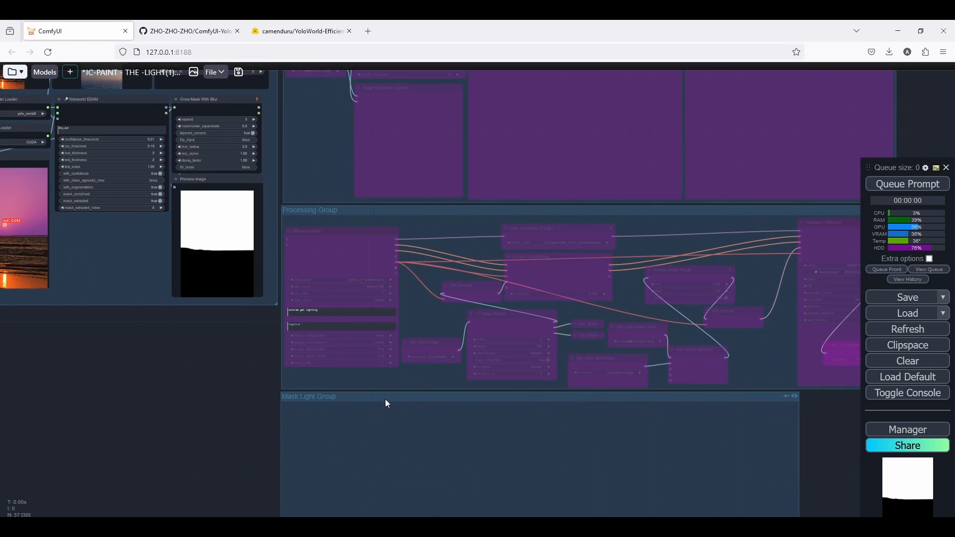
# Remove the now-empty Mask Light Group.
pyautogui.rightClick(386, 400)
pyautogui.click(410, 525)
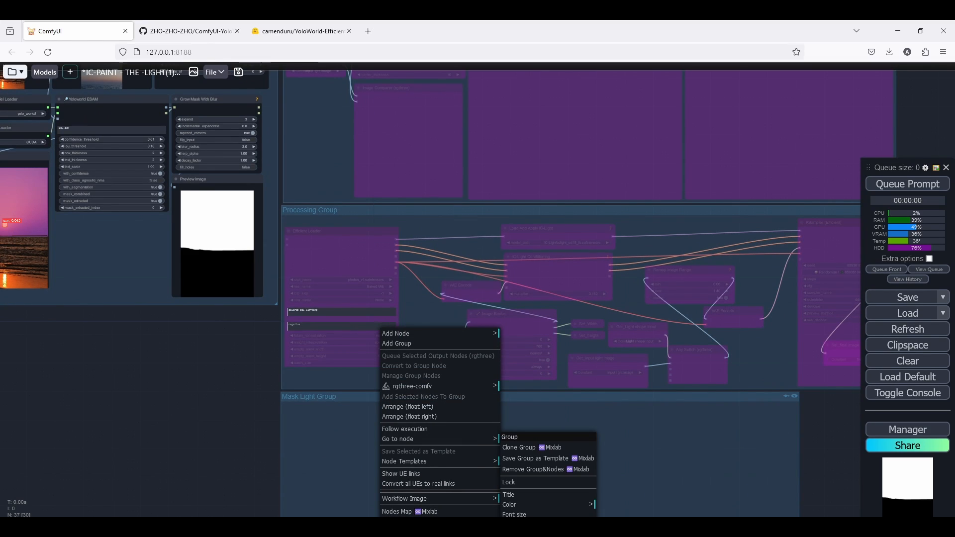
pyautogui.click(513, 527)
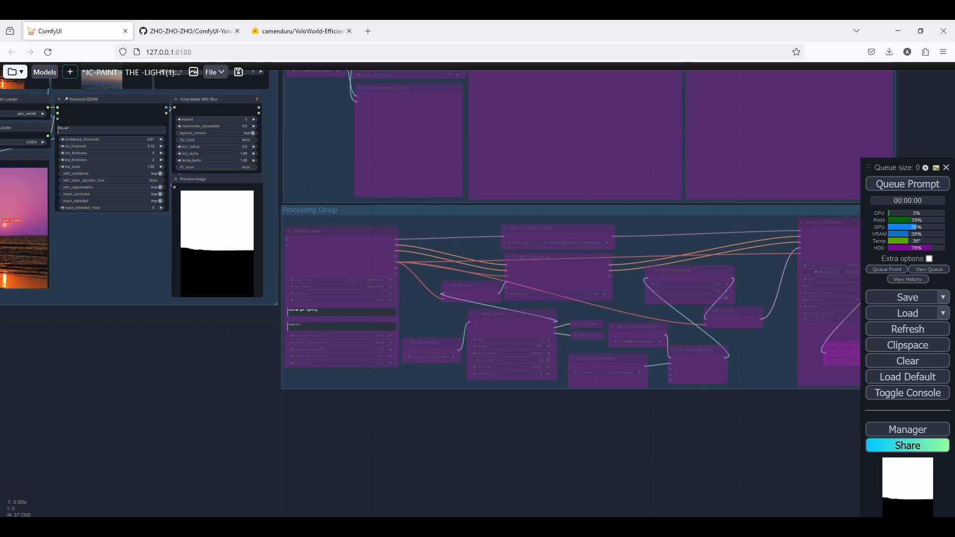
# Move both Preview Image nodes below the Yoloworld ESAM and Grow Mask With Blur nodes and enlarge them.
pyautogui.moveTo(269, 322); pyautogui.dragTo(469, 410)
pyautogui.scroll(3, 454, 309)
pyautogui.scroll(-5, 468, 409)
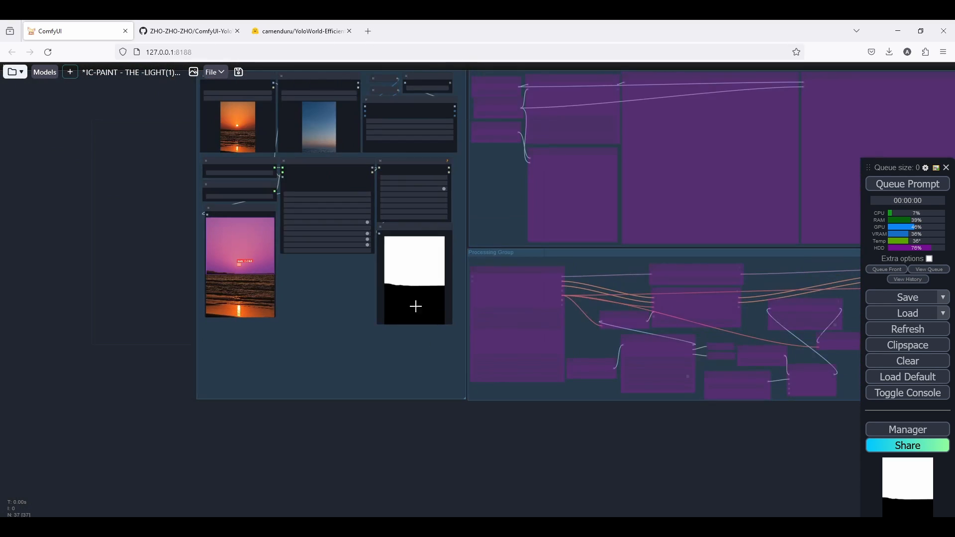
pyautogui.scroll(4, 390, 251)
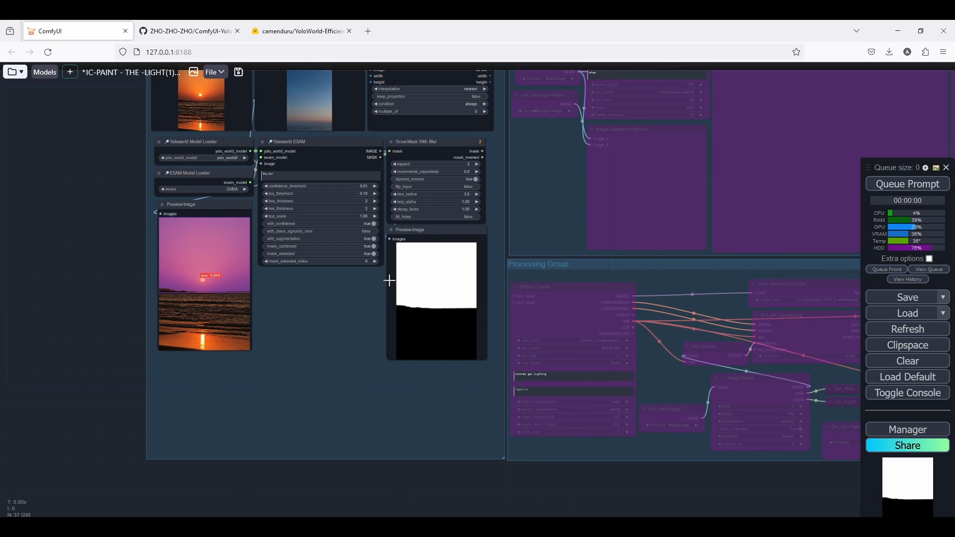
pyautogui.scroll(-5, 384, 286)
pyautogui.scroll(5, 380, 289)
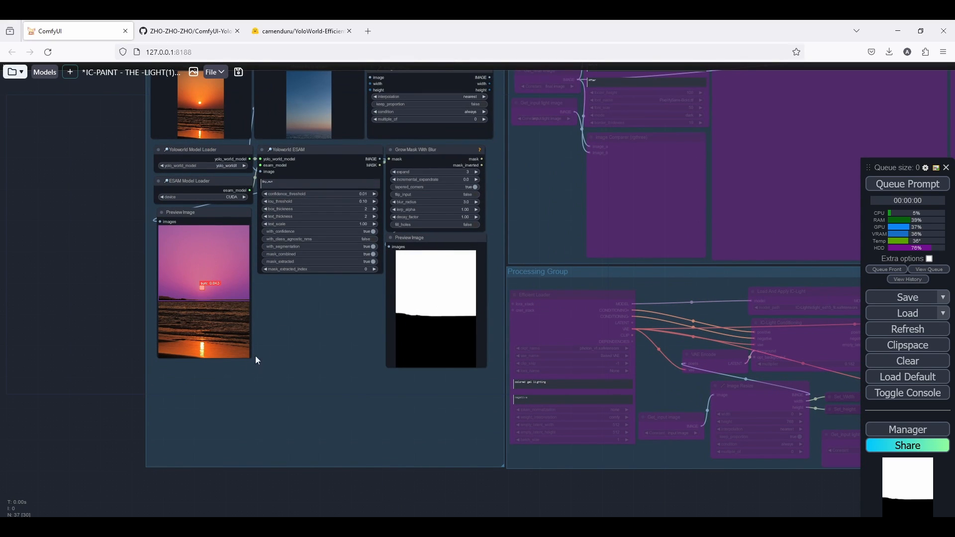
pyautogui.moveTo(246, 358); pyautogui.dragTo(349, 374)
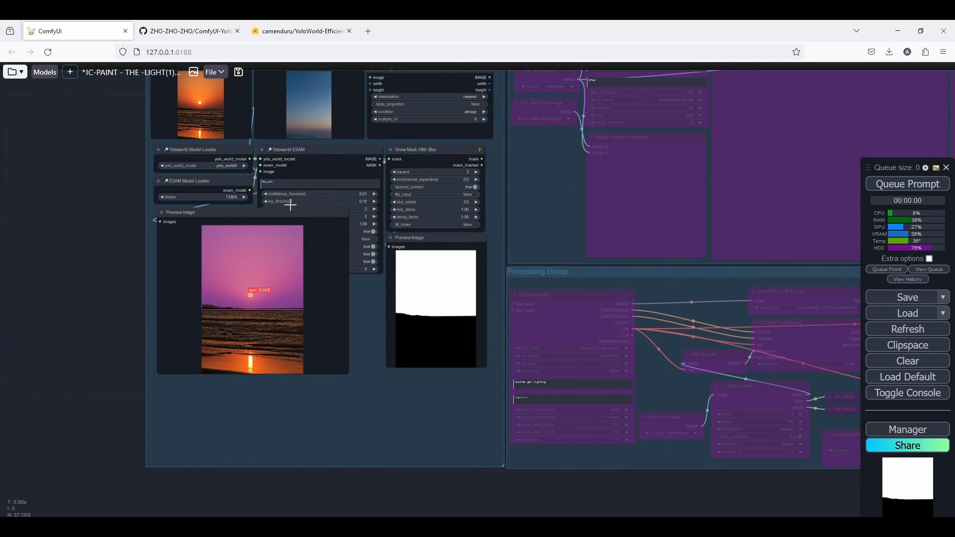
pyautogui.moveTo(287, 213); pyautogui.dragTo(283, 296)
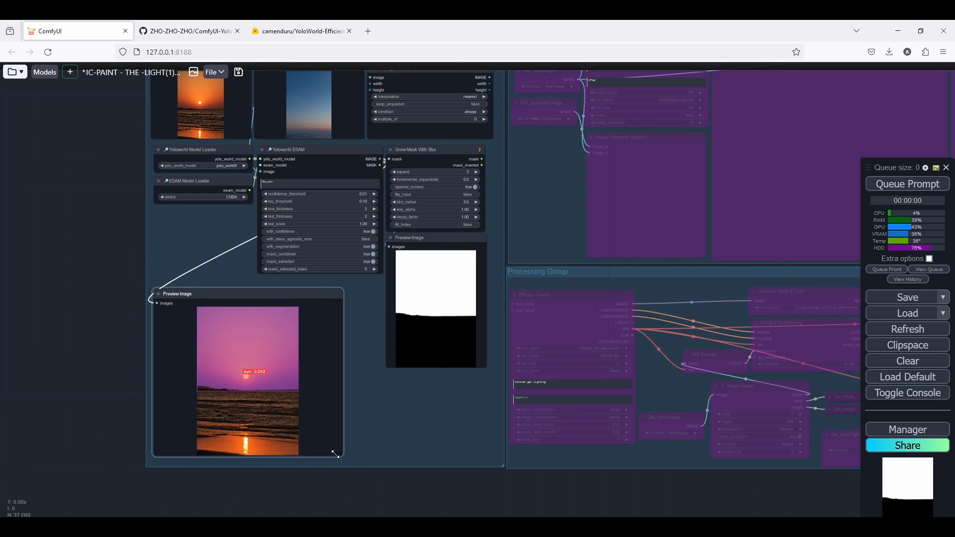
pyautogui.moveTo(335, 454); pyautogui.dragTo(320, 455)
pyautogui.moveTo(418, 241); pyautogui.dragTo(369, 296)
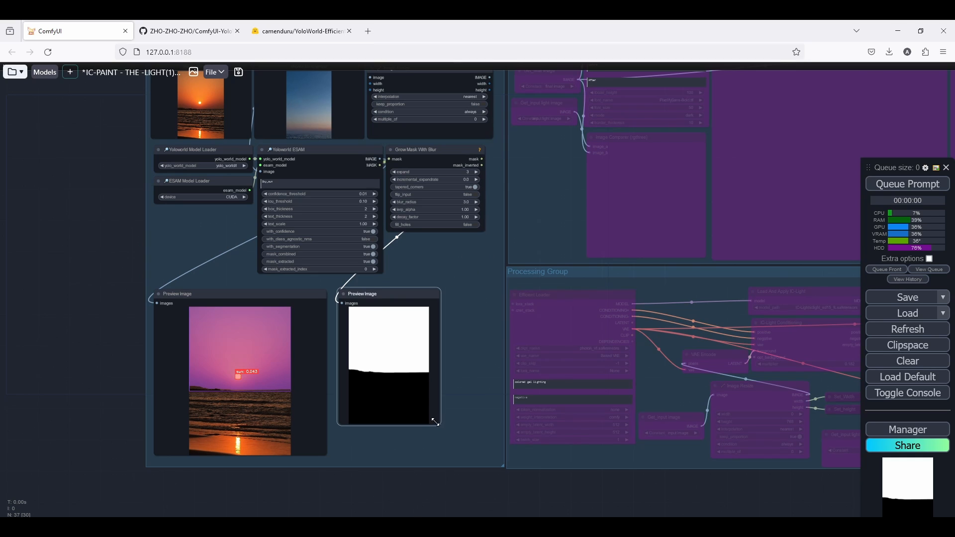
pyautogui.moveTo(435, 422); pyautogui.dragTo(500, 462)
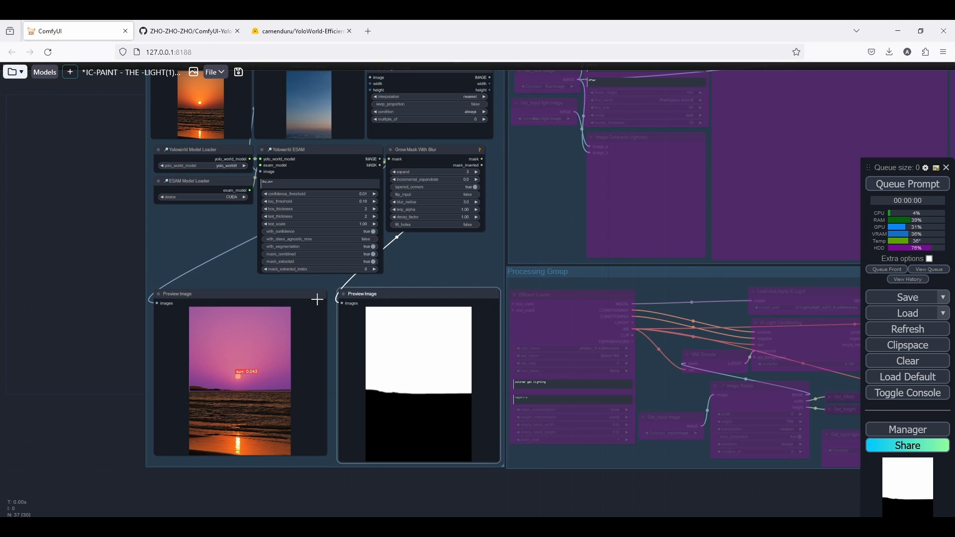
# Resize the detection Preview Image and the Yoloworld ESAM node to fit the loader group.
pyautogui.scroll(5, 315, 298)
pyautogui.moveTo(330, 453); pyautogui.dragTo(335, 310)
pyautogui.scroll(2, 329, 411)
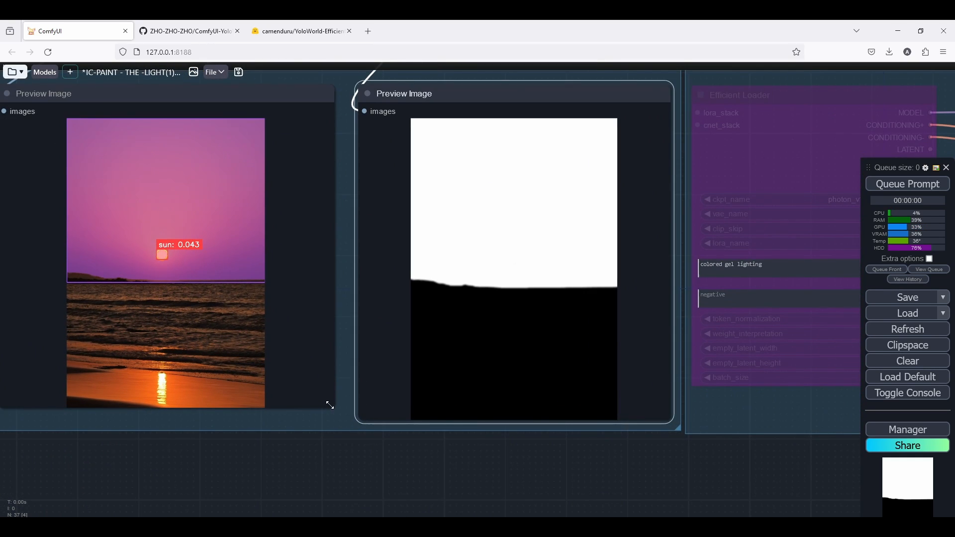
pyautogui.moveTo(331, 408); pyautogui.dragTo(355, 422)
pyautogui.scroll(-3, 368, 428)
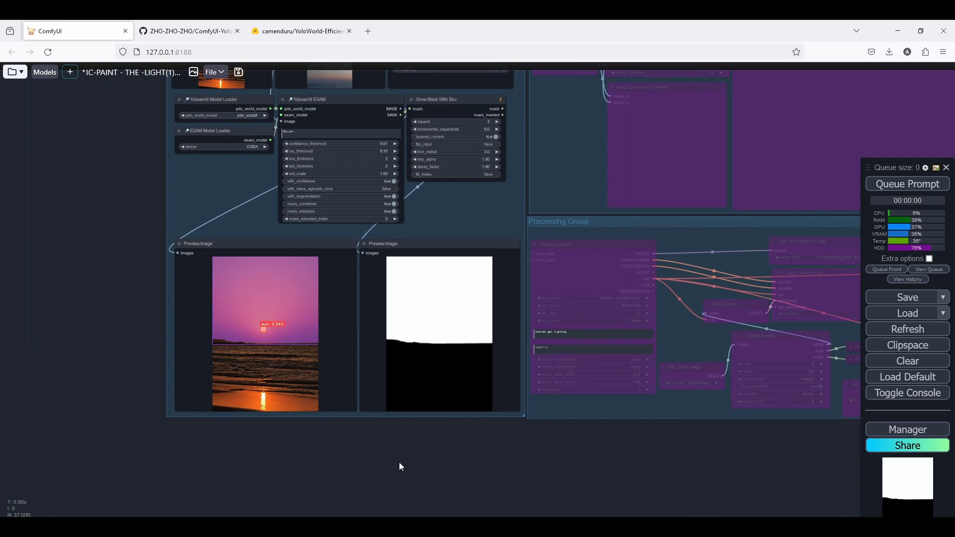
pyautogui.scroll(-2, 399, 462)
pyautogui.scroll(2, 373, 330)
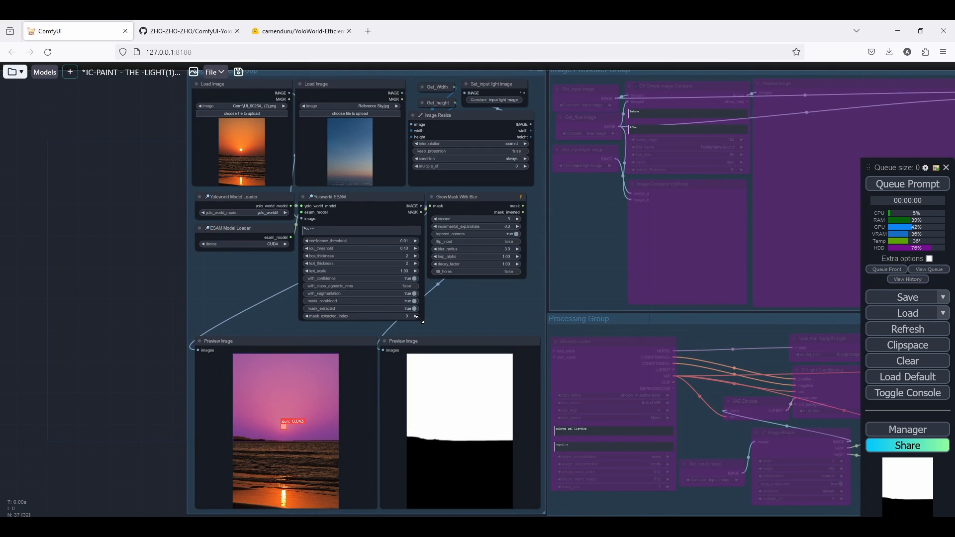
pyautogui.moveTo(420, 319); pyautogui.dragTo(425, 337)
pyautogui.scroll(-4, 462, 313)
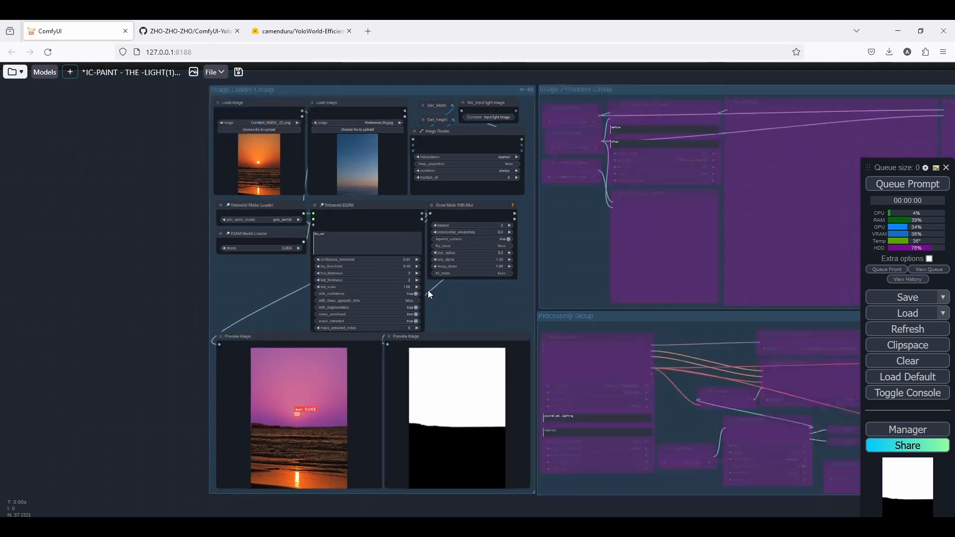
pyautogui.moveTo(461, 305); pyautogui.dragTo(245, 292)
# Re-enable the nodes of the Image Previewer Group.
pyautogui.scroll(3, 297, 293)
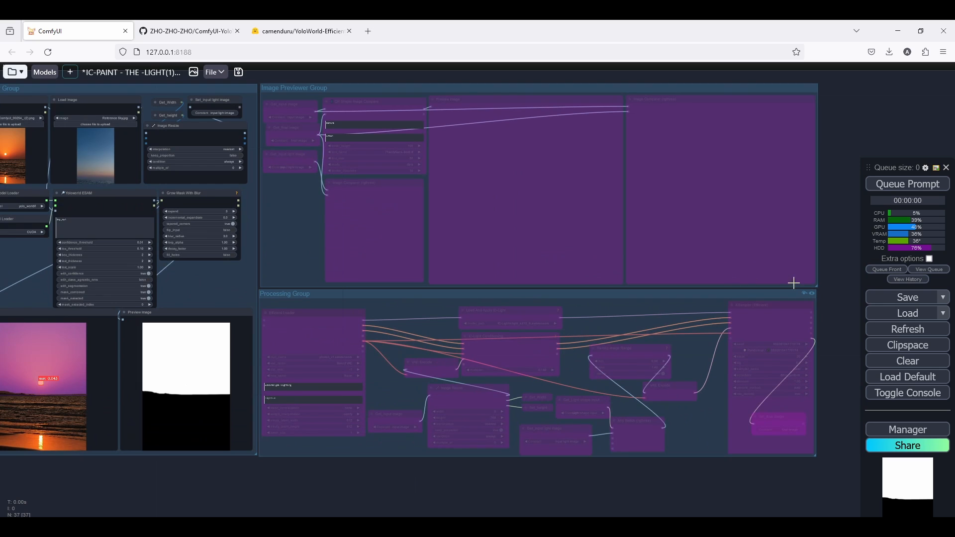
pyautogui.scroll(4, 806, 89)
pyautogui.click(804, 89)
pyautogui.scroll(-5, 437, 147)
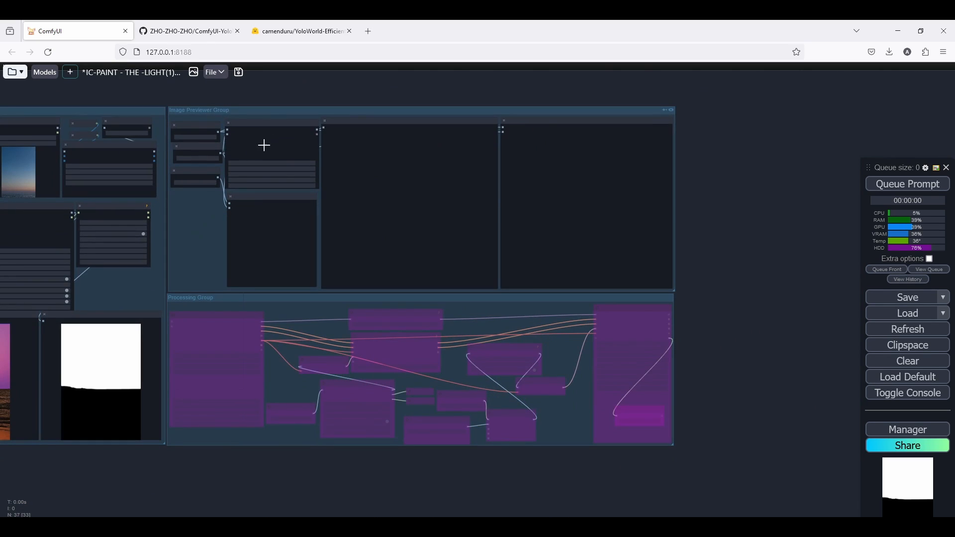
# Re-enable the Processing Group's nodes and dismiss the missing SetNode alert.
pyautogui.scroll(6, 262, 145)
pyautogui.click(197, 162)
pyautogui.moveTo(197, 161); pyautogui.dragTo(194, 163)
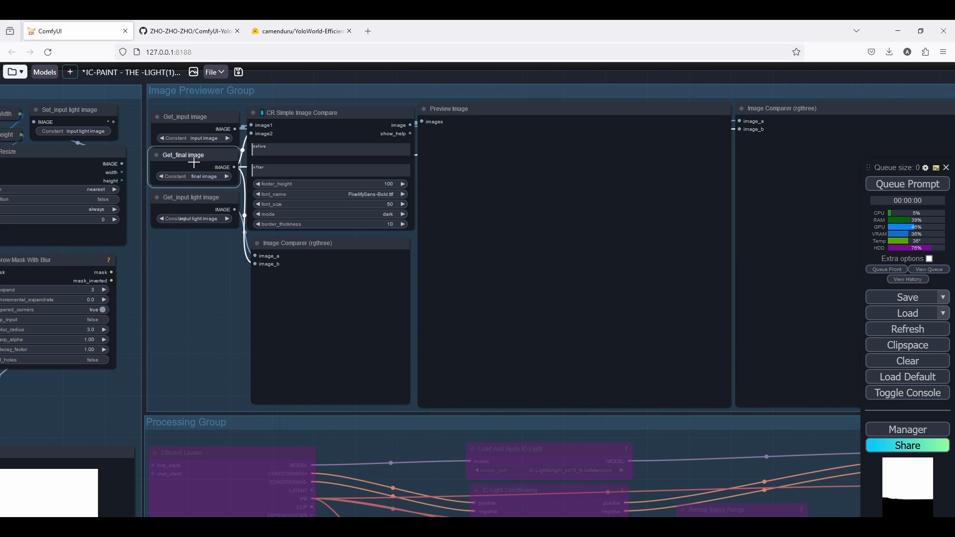
pyautogui.scroll(-6, 307, 105)
pyautogui.scroll(-3, 309, 104)
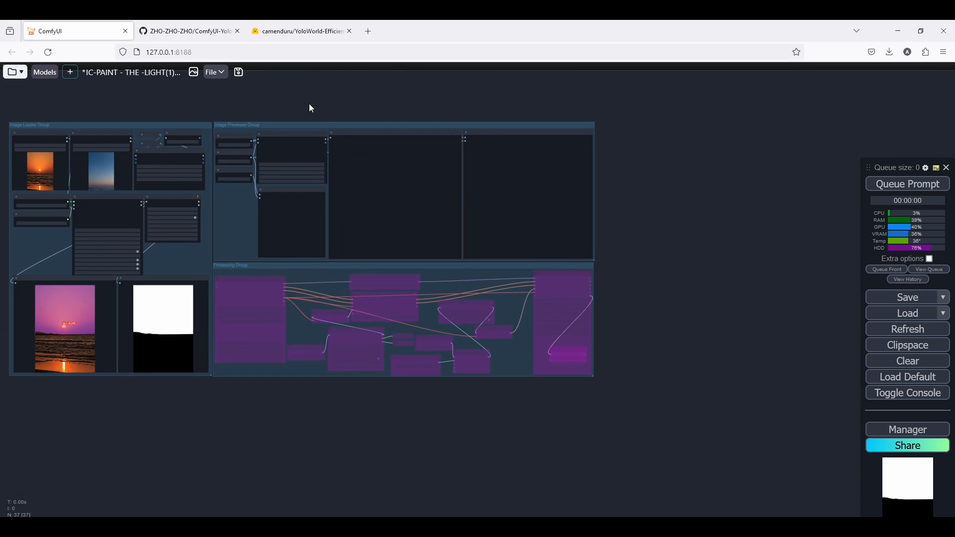
pyautogui.moveTo(309, 105); pyautogui.dragTo(350, 99)
pyautogui.scroll(6, 530, 337)
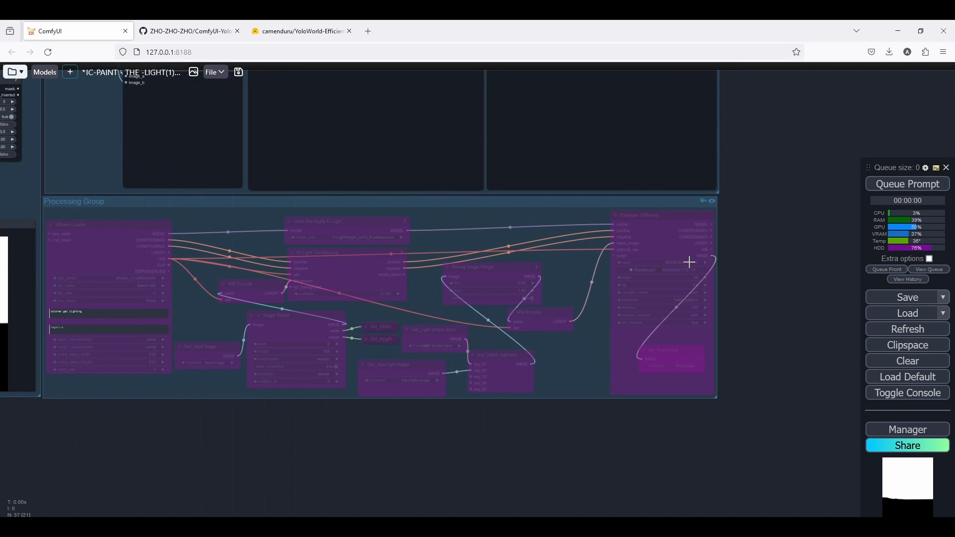
pyautogui.click(703, 200)
pyautogui.scroll(-4, 373, 256)
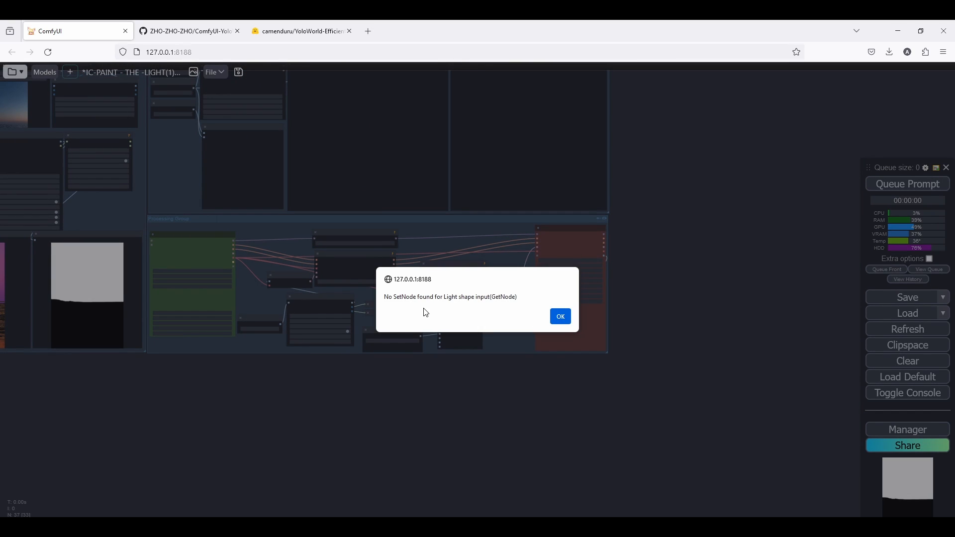
pyautogui.click(562, 318)
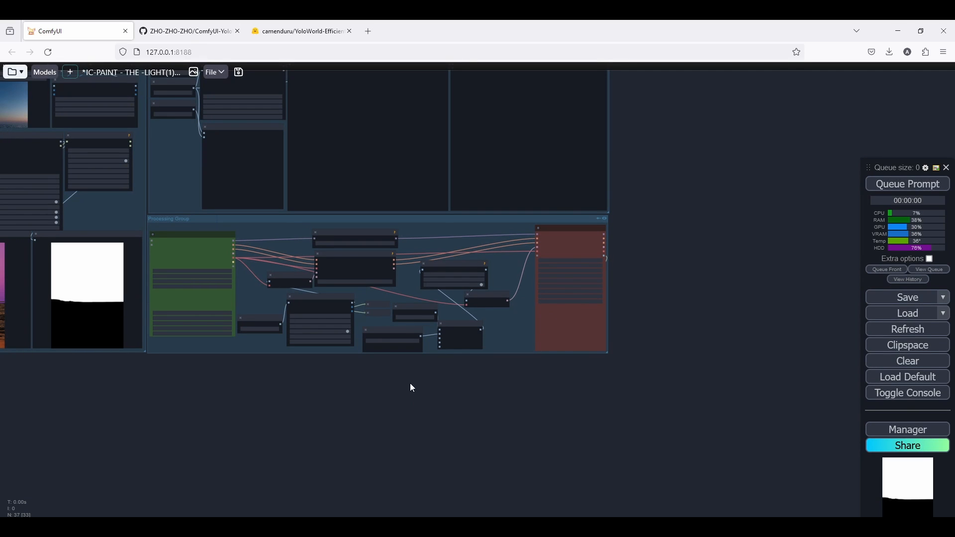
# Delete the Get_Light shape input node from the Processing Group.
pyautogui.scroll(10, 432, 386)
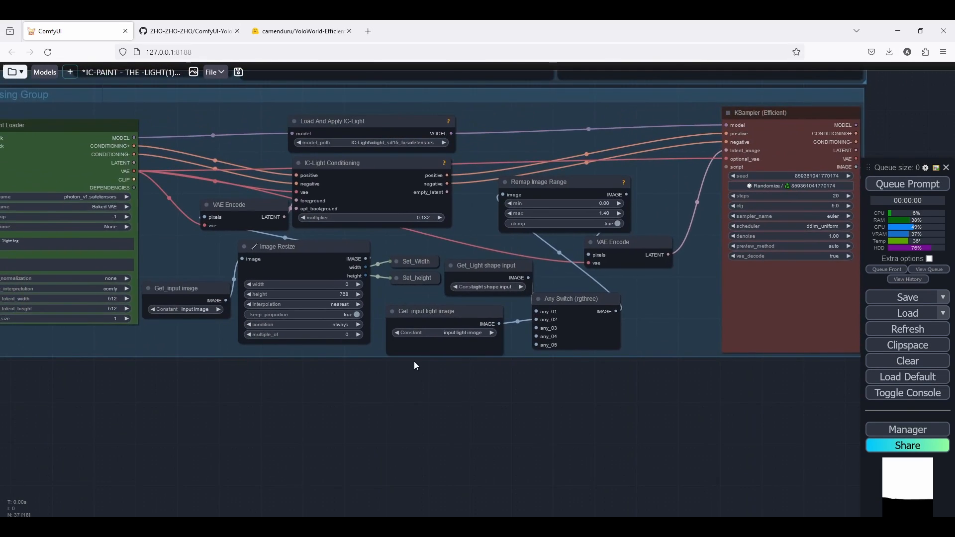
pyautogui.moveTo(535, 222); pyautogui.dragTo(488, 229)
pyautogui.press('Delete')
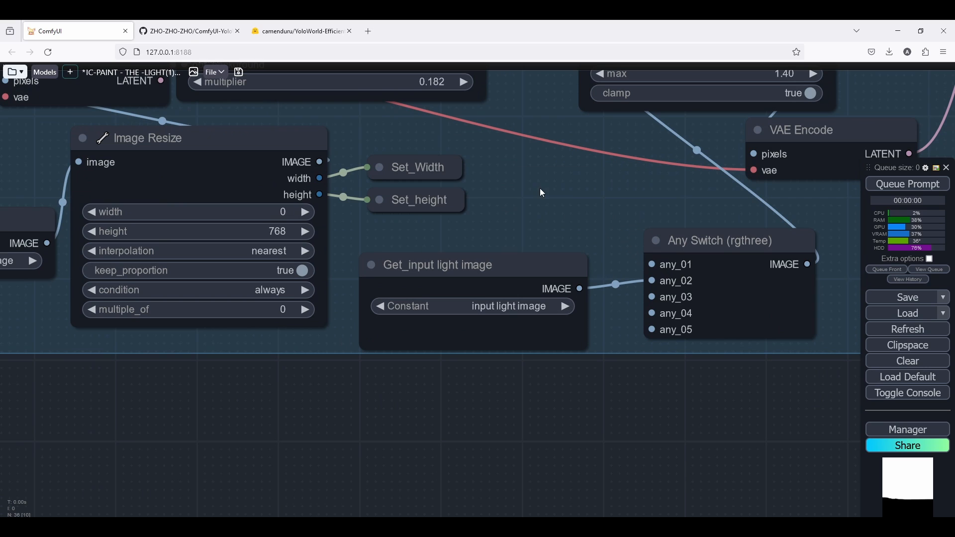
# Delete the Any Switch (rgthree) node beside Get_input light image.
pyautogui.scroll(-4, 449, 261)
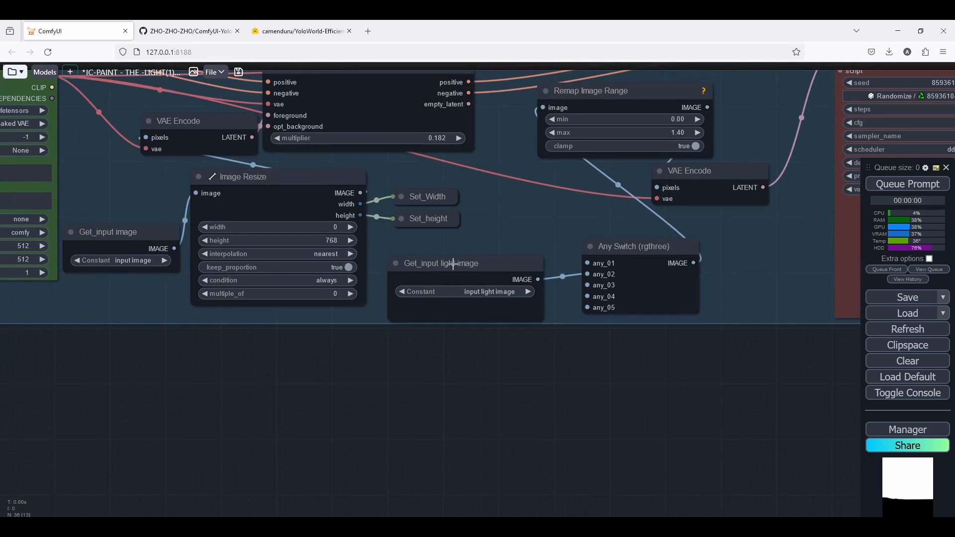
pyautogui.click(454, 264)
pyautogui.scroll(-5, 486, 260)
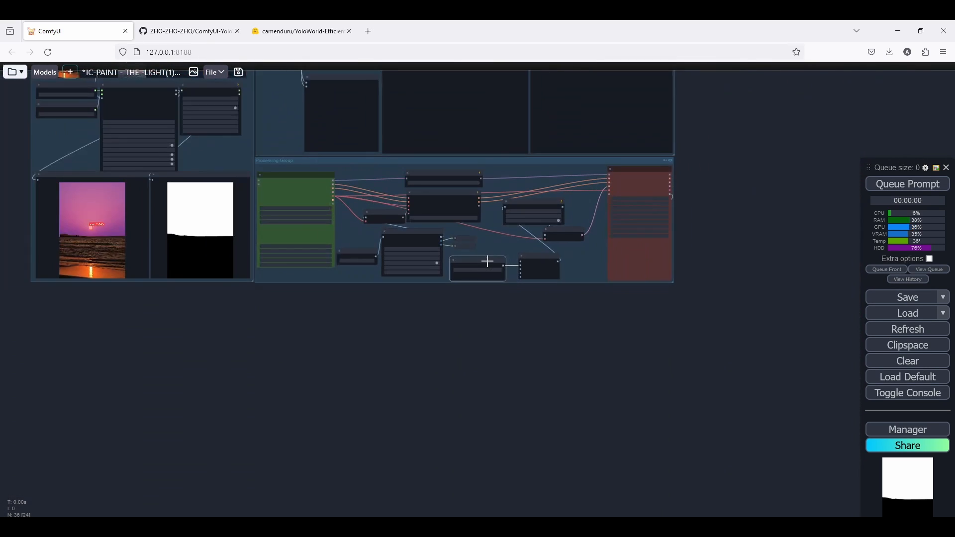
pyautogui.scroll(8, 179, 213)
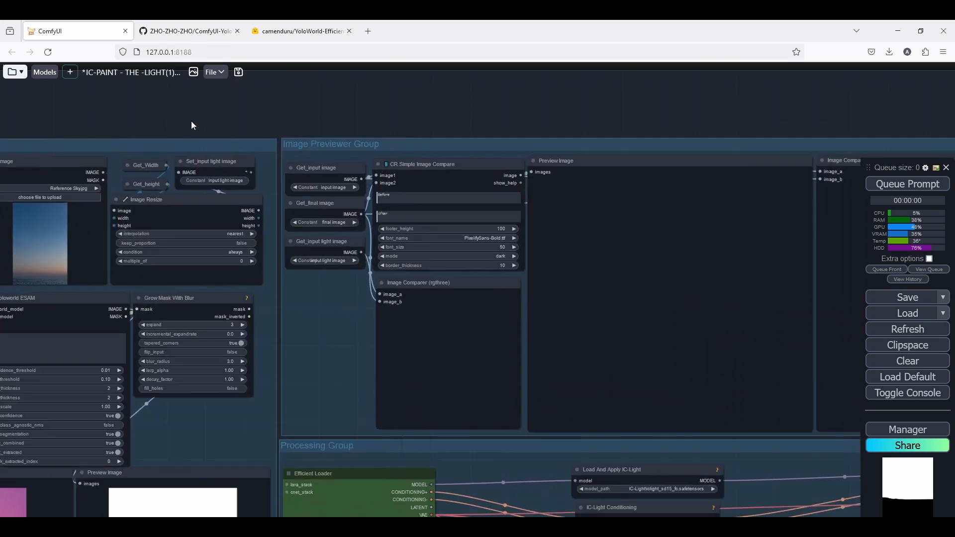
pyautogui.scroll(-5, 216, 198)
pyautogui.scroll(4, 216, 198)
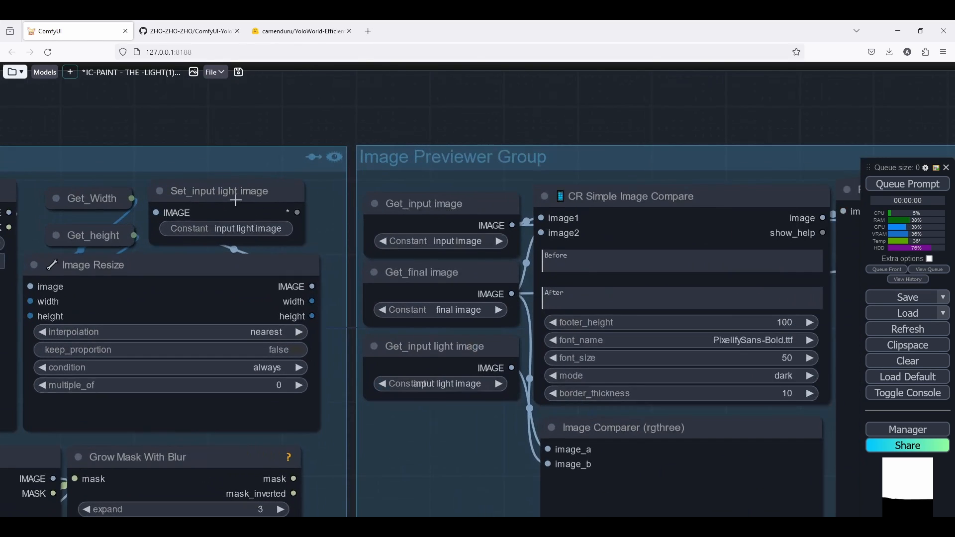
pyautogui.scroll(-6, 218, 197)
pyautogui.moveTo(481, 454); pyautogui.dragTo(288, 214)
pyautogui.scroll(13, 405, 289)
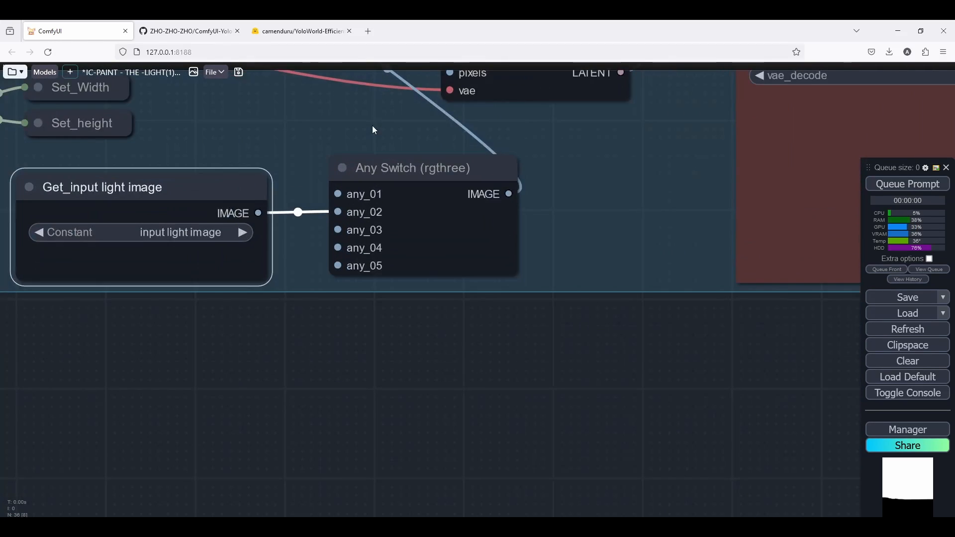
pyautogui.moveTo(373, 127); pyautogui.dragTo(388, 278)
pyautogui.click(422, 335)
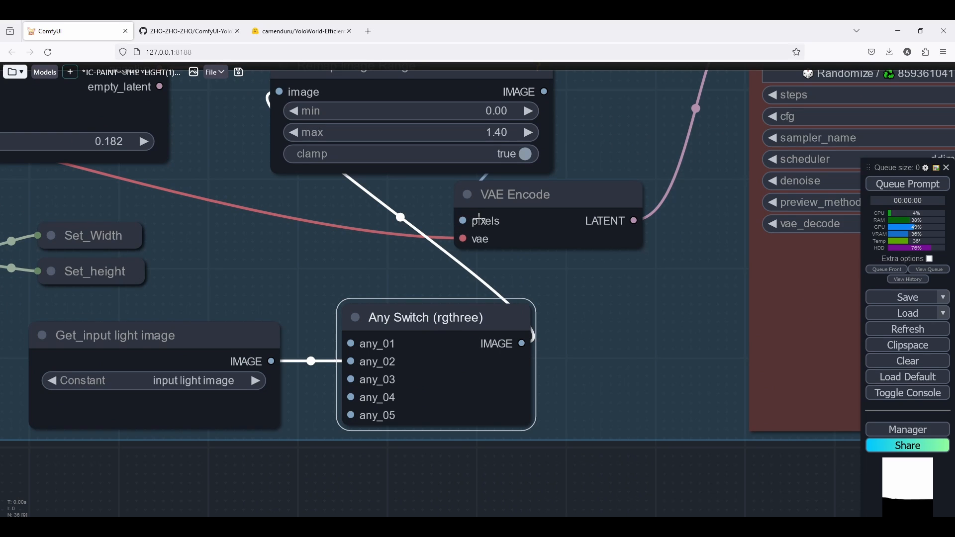
pyautogui.press('Delete')
# Set the Remap Image Range node's max to 1.
pyautogui.scroll(3, 398, 217)
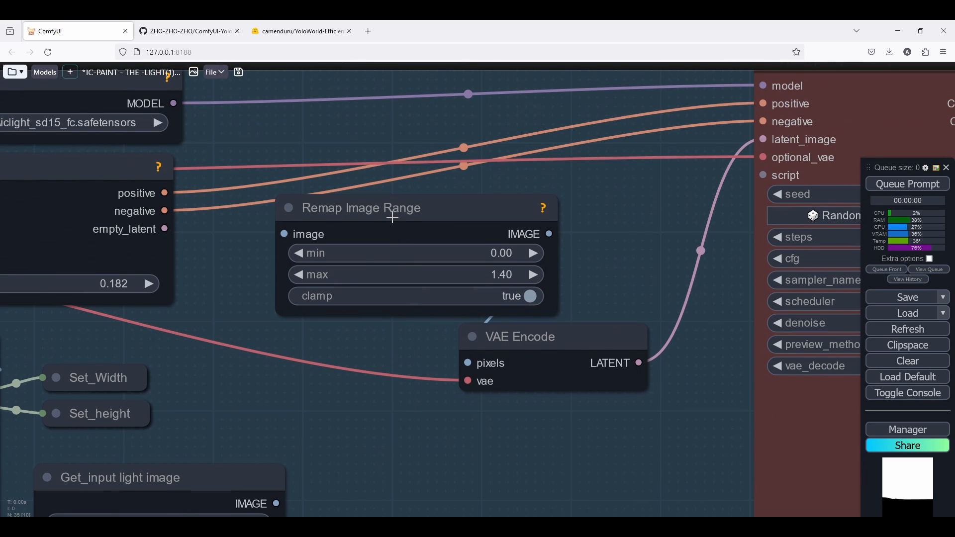
pyautogui.scroll(-1, 392, 217)
pyautogui.click(407, 158)
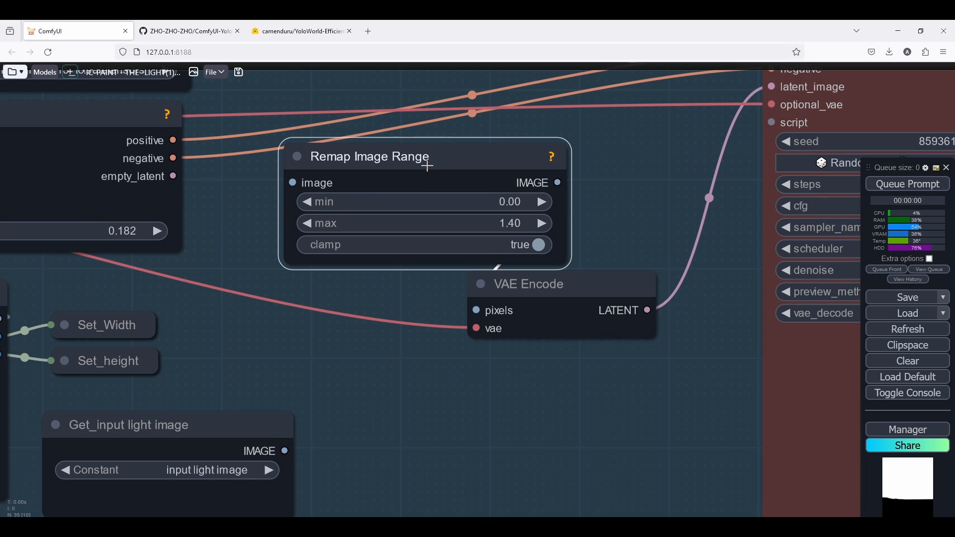
pyautogui.moveTo(426, 166); pyautogui.dragTo(391, 193)
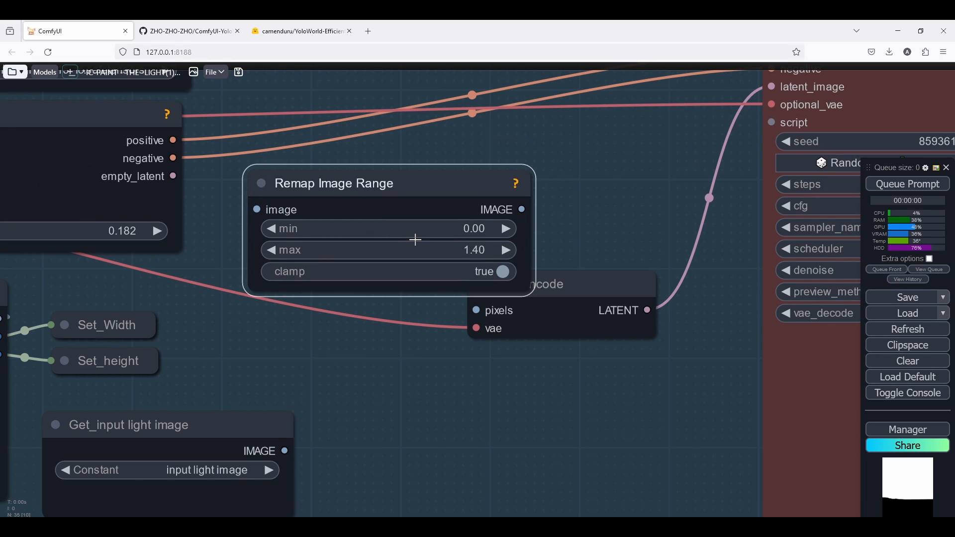
pyautogui.click(458, 249)
pyautogui.write('1')
pyautogui.press('Return')
# Connect Get_input light image to Remap Image Range's image input and arrange it below VAE Encode.
pyautogui.moveTo(286, 451); pyautogui.dragTo(257, 209)
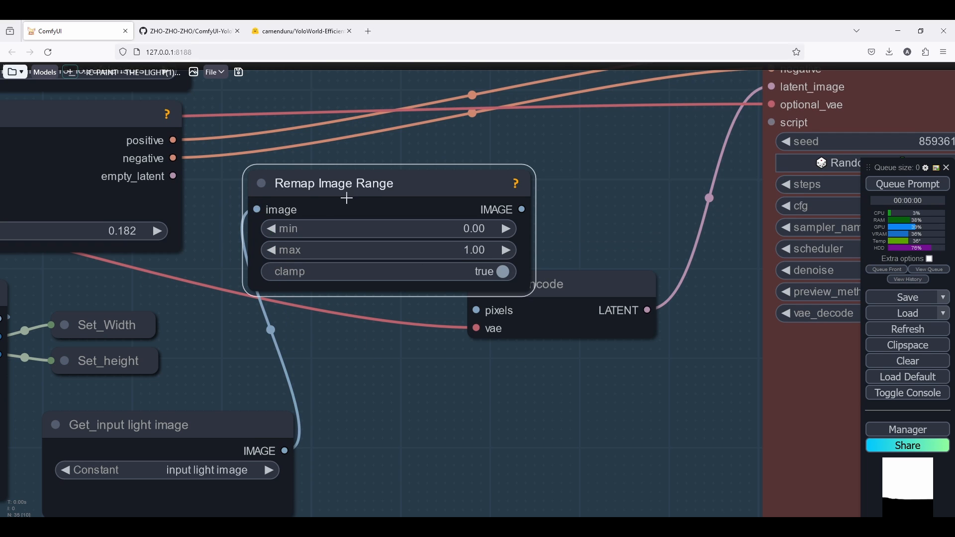
pyautogui.moveTo(388, 191); pyautogui.dragTo(463, 413)
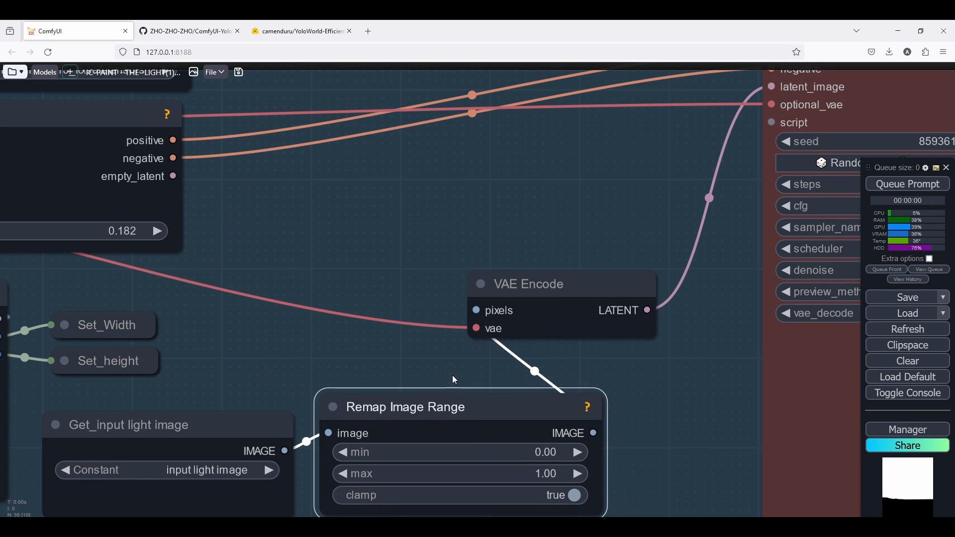
pyautogui.scroll(-4, 461, 315)
pyautogui.moveTo(461, 314); pyautogui.dragTo(523, 315)
pyautogui.moveTo(590, 301); pyautogui.dragTo(620, 289)
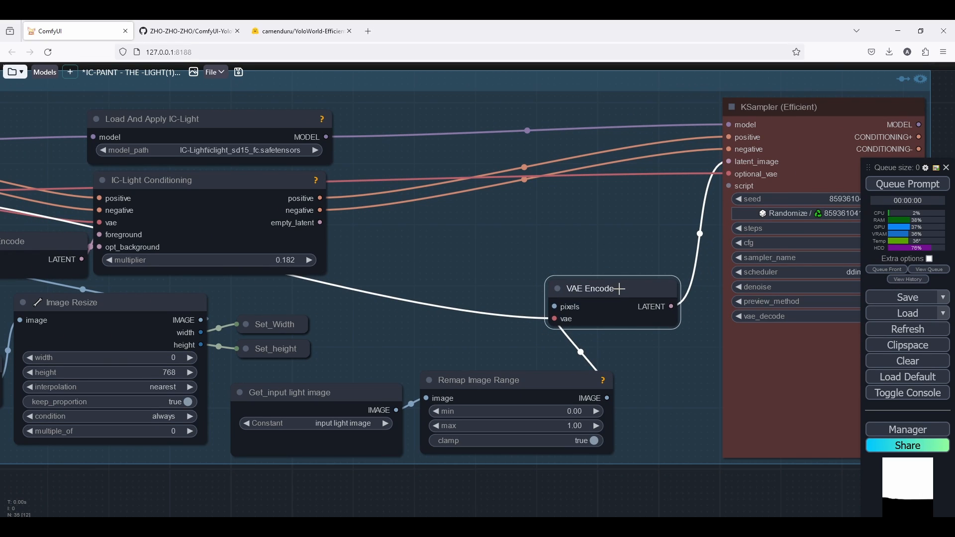
pyautogui.moveTo(356, 315); pyautogui.dragTo(600, 305)
pyautogui.scroll(-2, 421, 327)
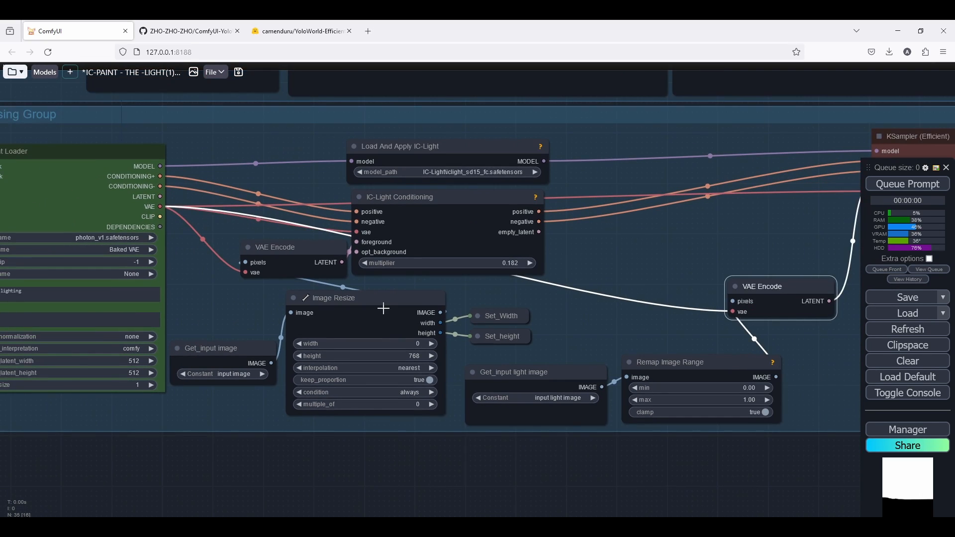
# Rearrange the Processing Group nodes, shifting the IC-Light nodes right to make room before them.
pyautogui.moveTo(383, 309); pyautogui.dragTo(381, 313)
pyautogui.moveTo(295, 253); pyautogui.dragTo(247, 257)
pyautogui.scroll(-2, 480, 224)
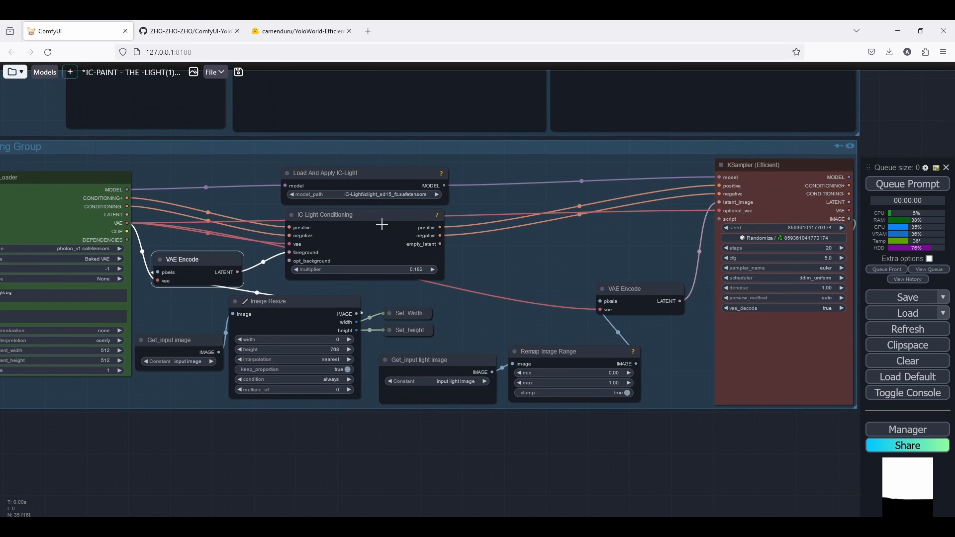
pyautogui.scroll(1, 559, 241)
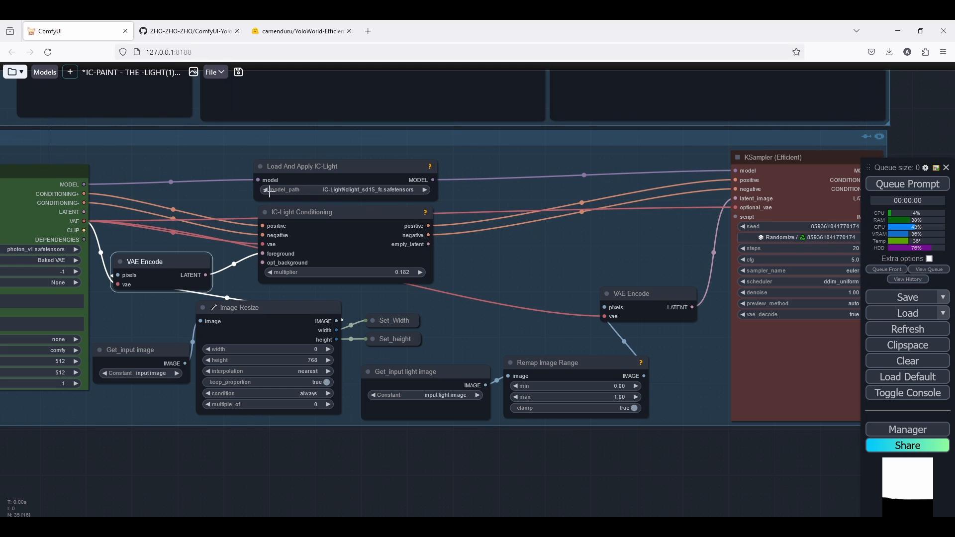
pyautogui.scroll(1, 500, 182)
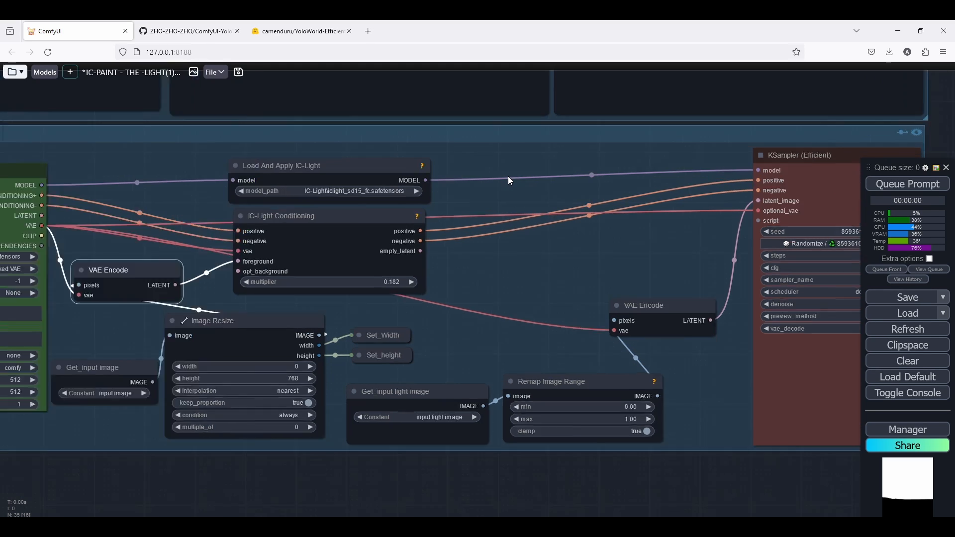
pyautogui.scroll(-8, 298, 213)
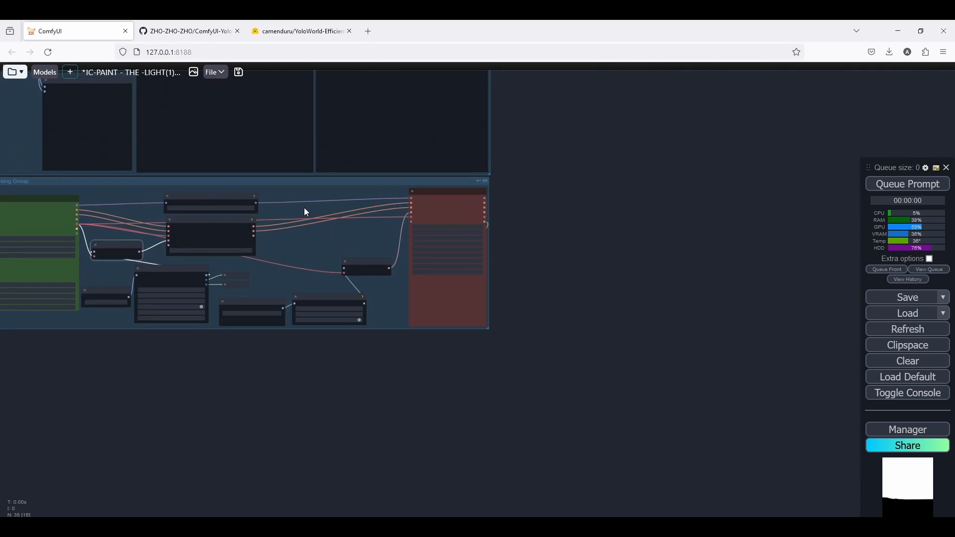
pyautogui.scroll(7, 305, 211)
pyautogui.moveTo(478, 223); pyautogui.dragTo(493, 236)
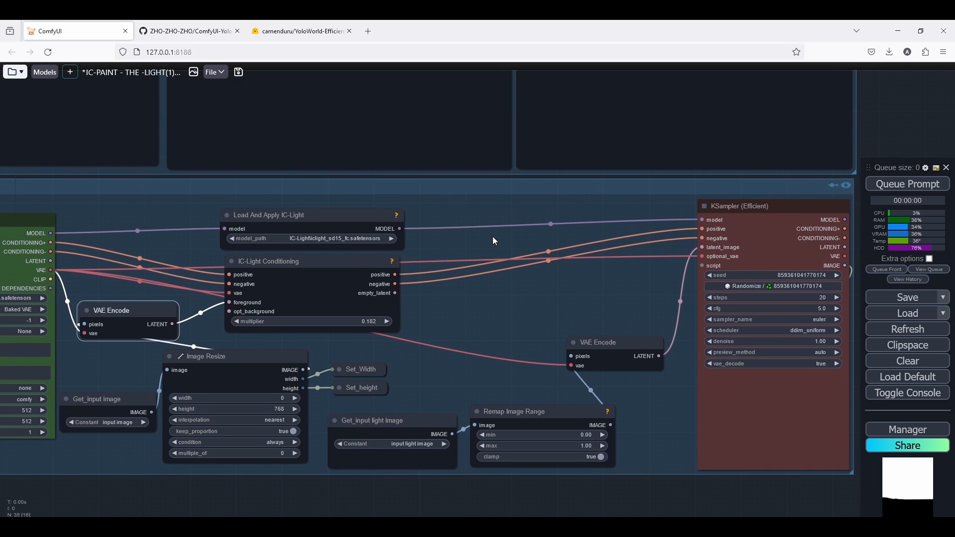
pyautogui.scroll(5, 493, 236)
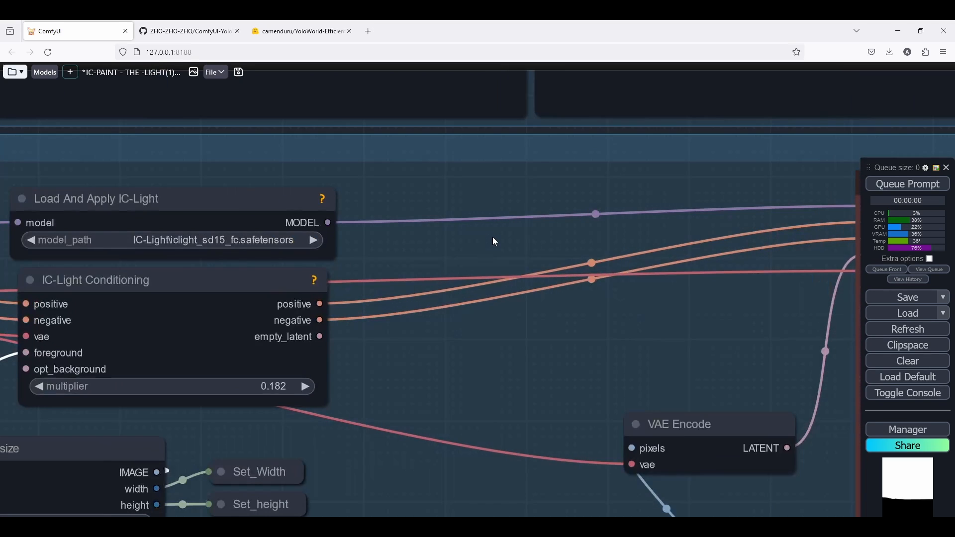
pyautogui.scroll(-3, 493, 236)
pyautogui.moveTo(309, 273); pyautogui.dragTo(425, 270)
pyautogui.moveTo(292, 229); pyautogui.dragTo(511, 222)
pyautogui.moveTo(393, 282); pyautogui.dragTo(554, 282)
pyautogui.moveTo(508, 213); pyautogui.dragTo(580, 219)
# Add an IPAdapter Advanced node and place it ahead of Load And Apply IC-Light.
pyautogui.doubleClick(303, 249)
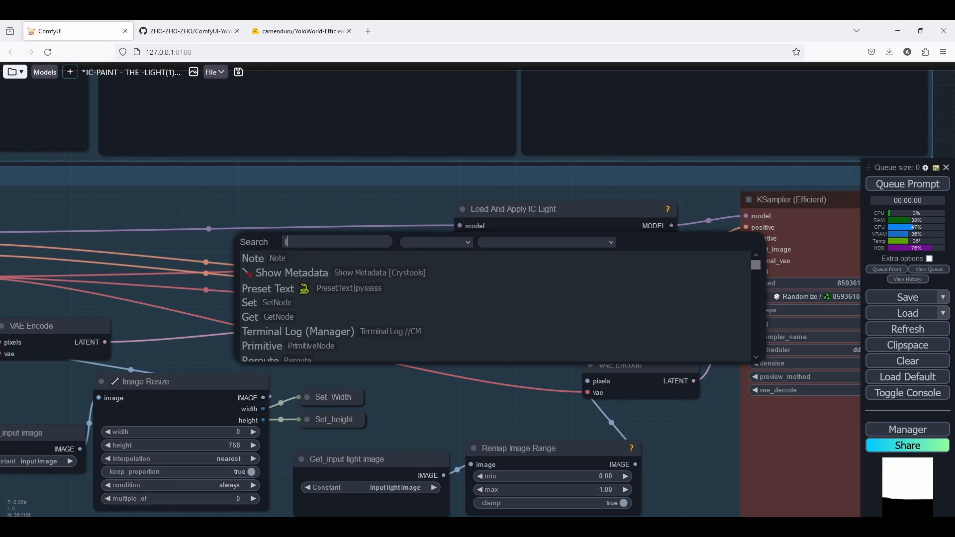
pyautogui.write('ipadaptera')
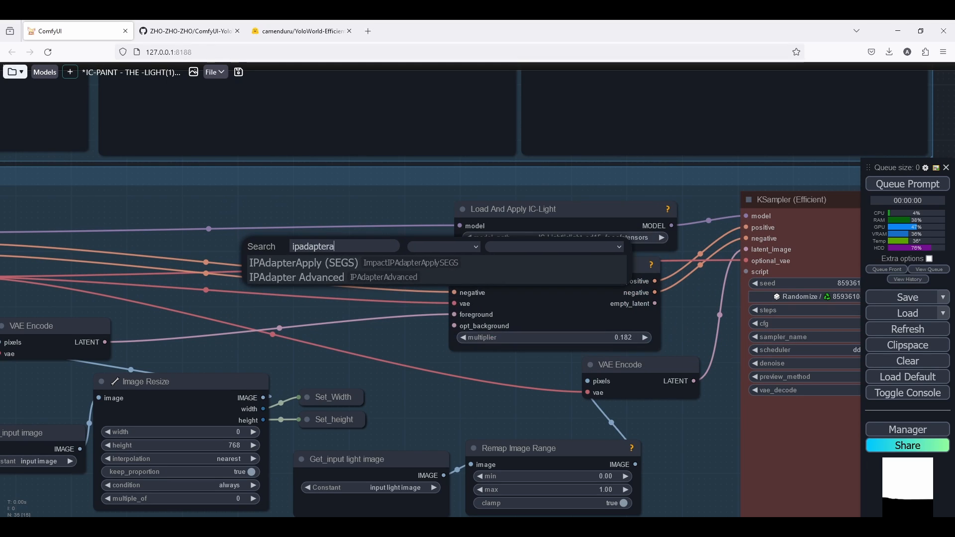
pyautogui.click(305, 277)
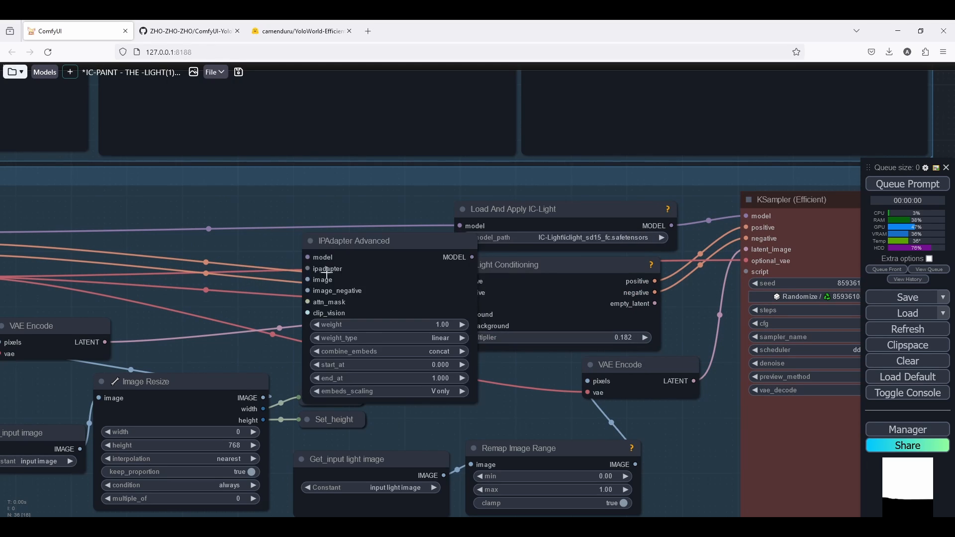
pyautogui.moveTo(388, 247); pyautogui.dragTo(535, 246)
pyautogui.scroll(-3, 406, 243)
pyautogui.scroll(3, 305, 239)
pyautogui.scroll(-1, 440, 247)
pyautogui.scroll(6, 438, 240)
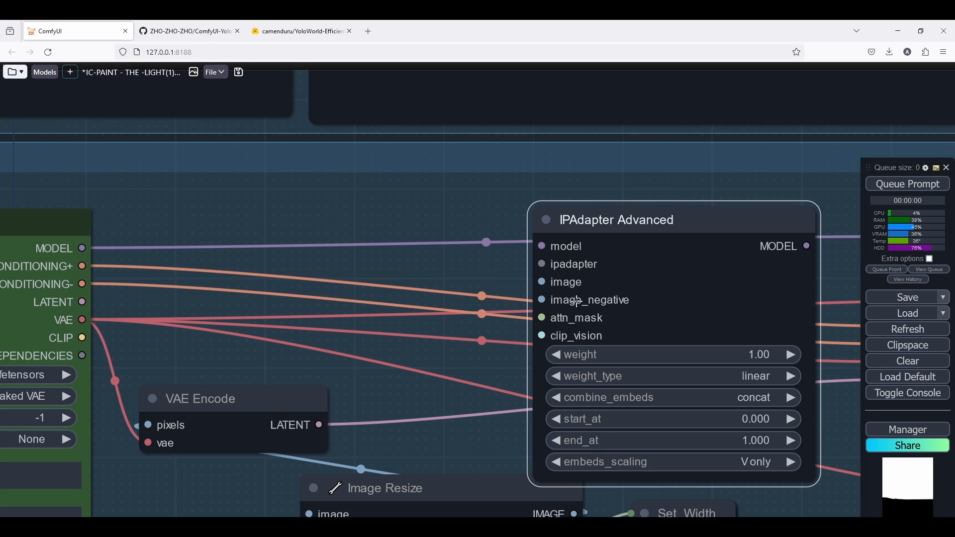
pyautogui.scroll(-3, 394, 232)
pyautogui.scroll(-2, 394, 233)
pyautogui.moveTo(598, 241); pyautogui.dragTo(496, 250)
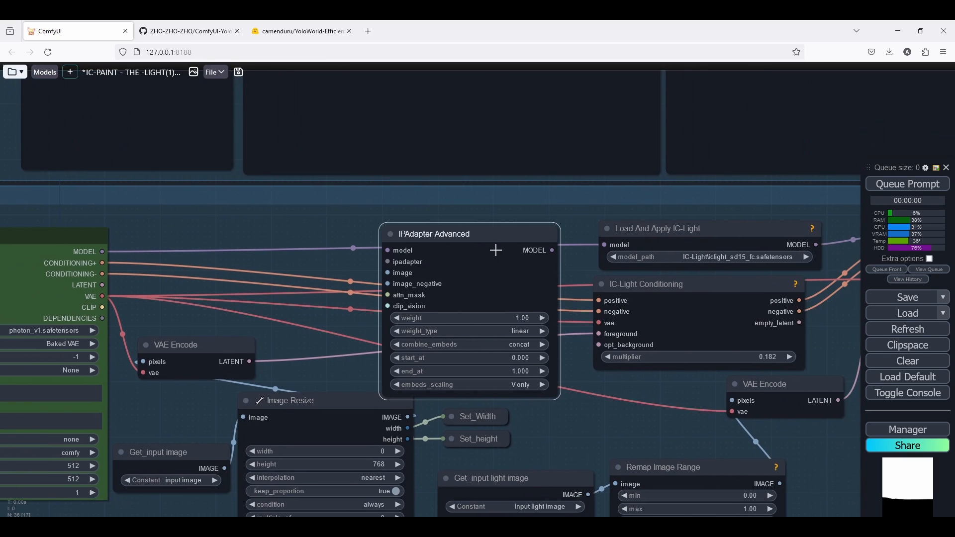
# Create an IPAdapter Unified Loader from the ipadapter input, feed it the Efficient Loader's MODEL, and set its preset to STANDARD (medium strength).
pyautogui.scroll(7, 651, 243)
pyautogui.moveTo(168, 328); pyautogui.dragTo(464, 296)
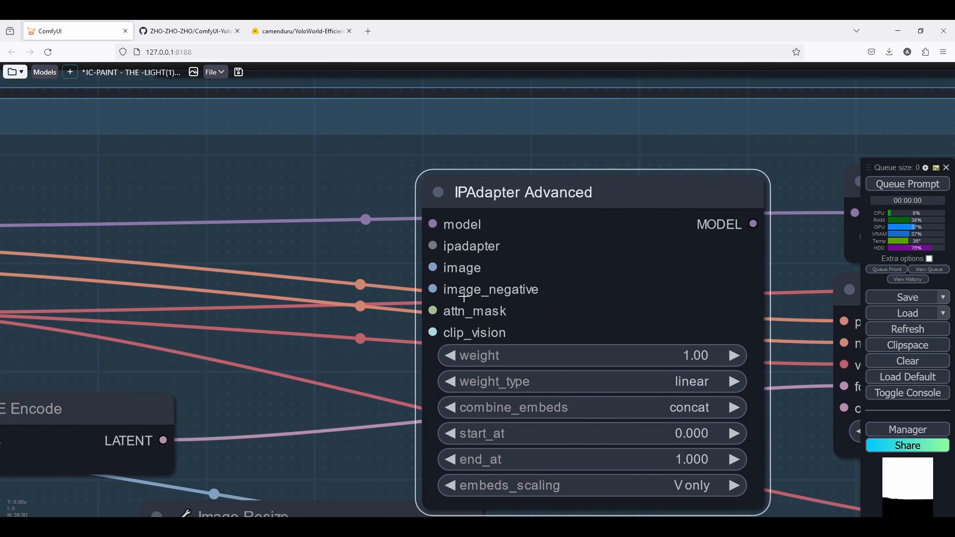
pyautogui.scroll(-3, 448, 290)
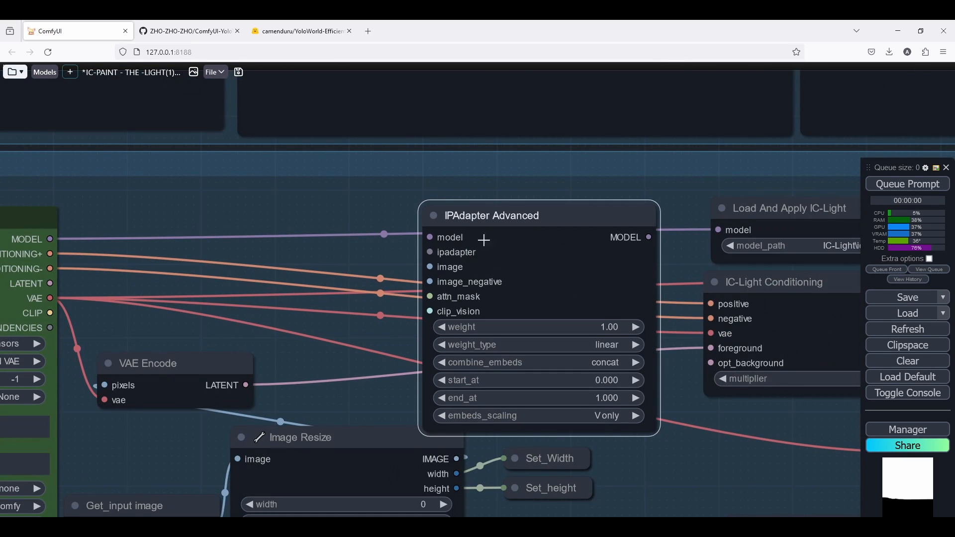
pyautogui.moveTo(516, 227); pyautogui.dragTo(516, 220)
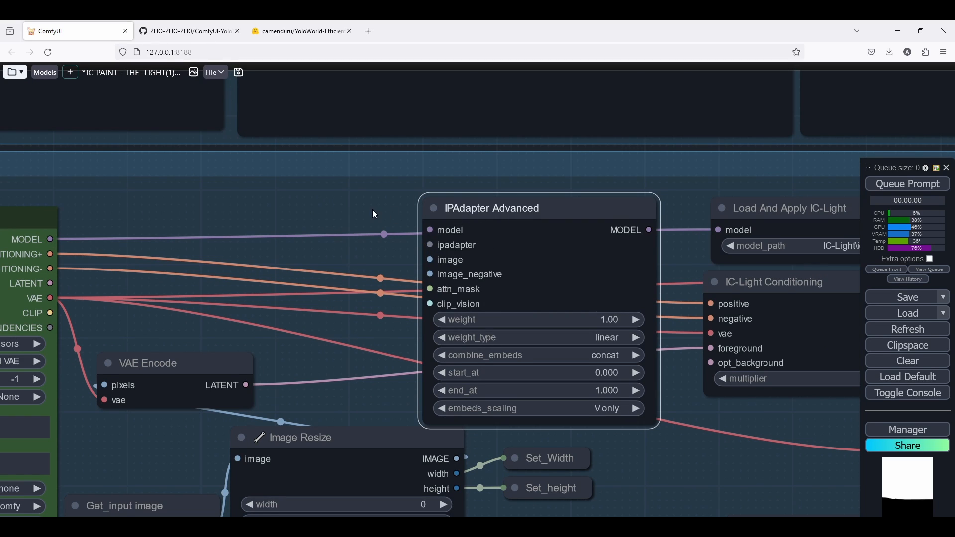
pyautogui.moveTo(373, 210); pyautogui.dragTo(506, 227)
pyautogui.moveTo(565, 261); pyautogui.dragTo(430, 260)
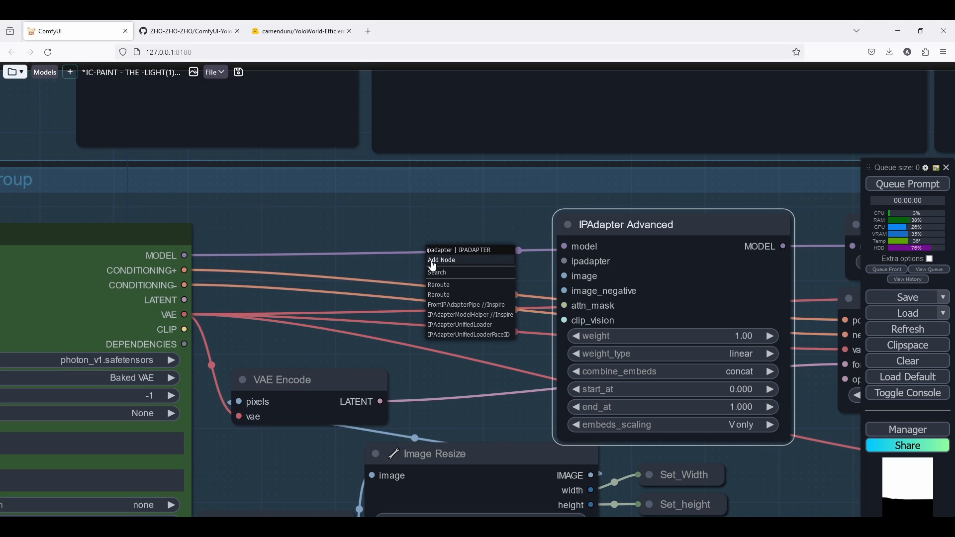
pyautogui.click(480, 325)
pyautogui.moveTo(494, 252); pyautogui.dragTo(355, 234)
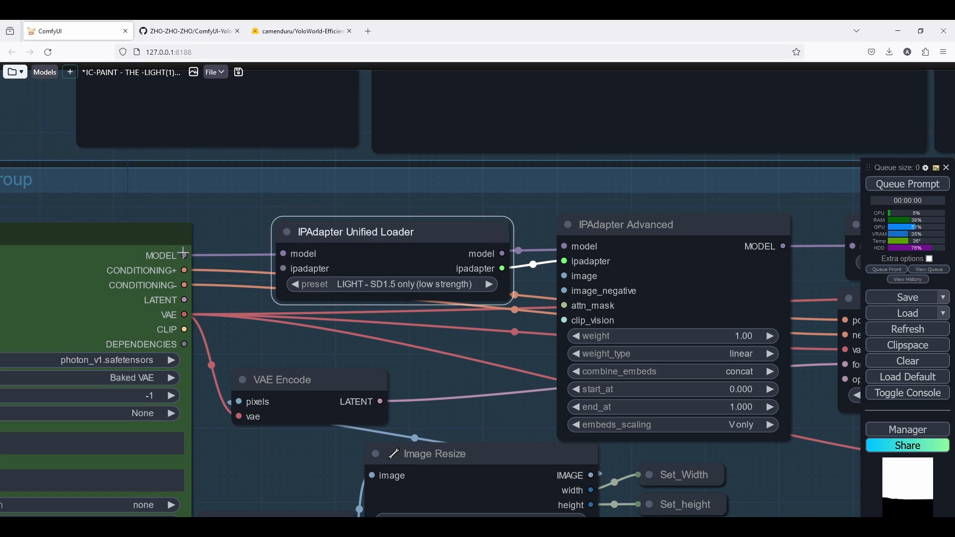
pyautogui.moveTo(184, 254); pyautogui.dragTo(284, 253)
pyautogui.click(384, 287)
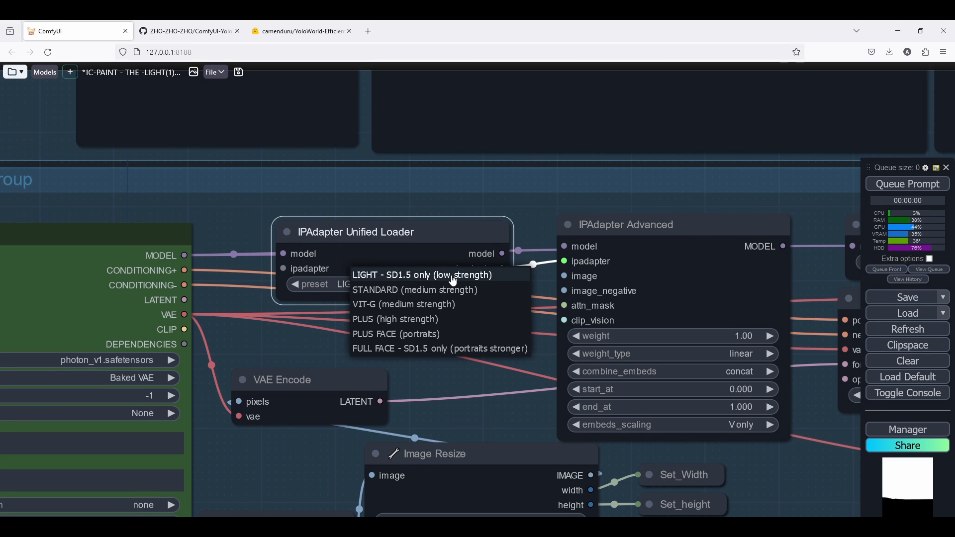
pyautogui.click(427, 291)
pyautogui.moveTo(407, 234); pyautogui.dragTo(391, 241)
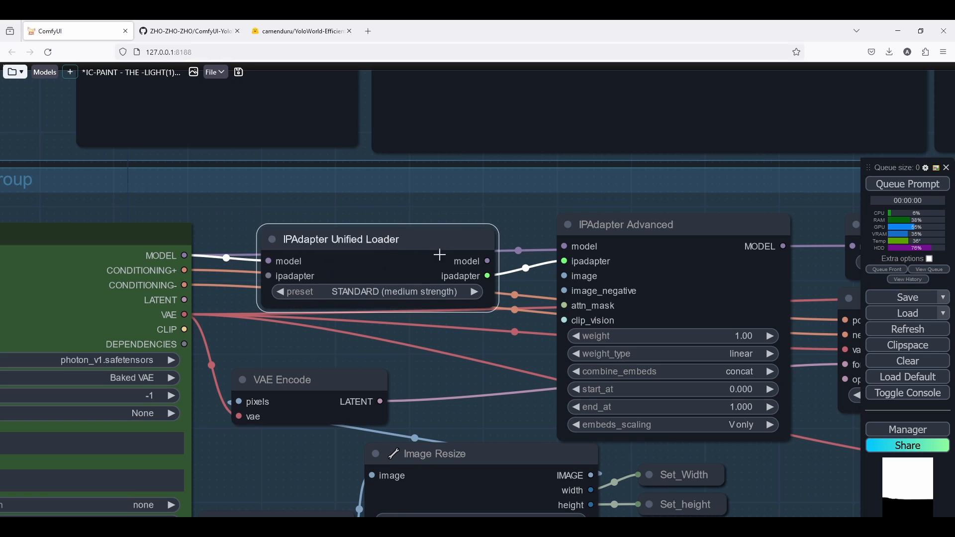
# Wire the loader's model into IPAdapter Advanced and IPAdapter Advanced's MODEL into Load And Apply IC-Light.
pyautogui.moveTo(487, 263); pyautogui.dragTo(565, 246)
pyautogui.moveTo(409, 257)
pyautogui.mouseDown()
pyautogui.moveTo(410, 242)
pyautogui.moveTo(401, 242)
pyautogui.mouseUp()
pyautogui.moveTo(635, 245); pyautogui.dragTo(614, 237)
pyautogui.scroll(-3, 614, 237)
pyautogui.scroll(4, 573, 239)
pyautogui.moveTo(526, 232); pyautogui.dragTo(526, 241)
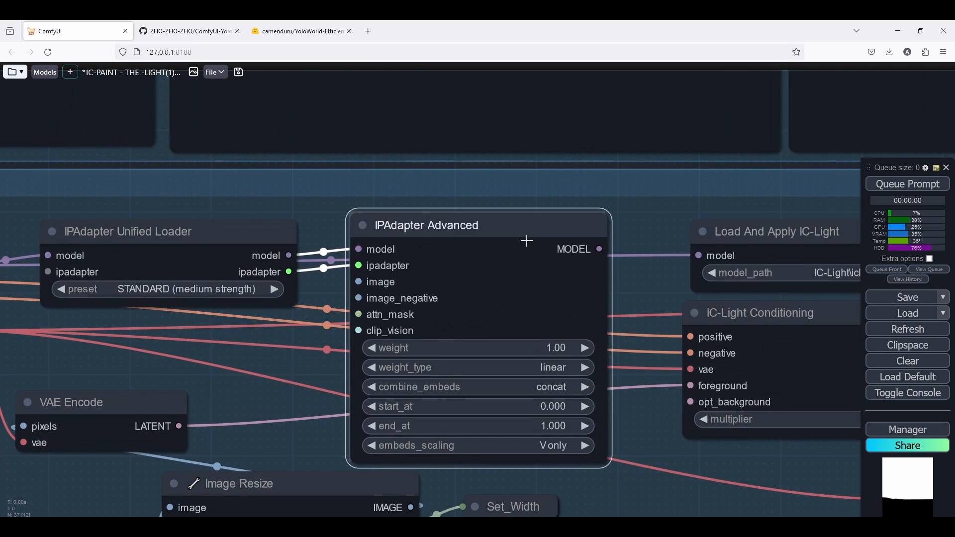
pyautogui.moveTo(643, 255); pyautogui.dragTo(696, 256)
# Inspect the rewired Processing Group and the Reference Sky Load Image node in the input group.
pyautogui.scroll(-4, 502, 223)
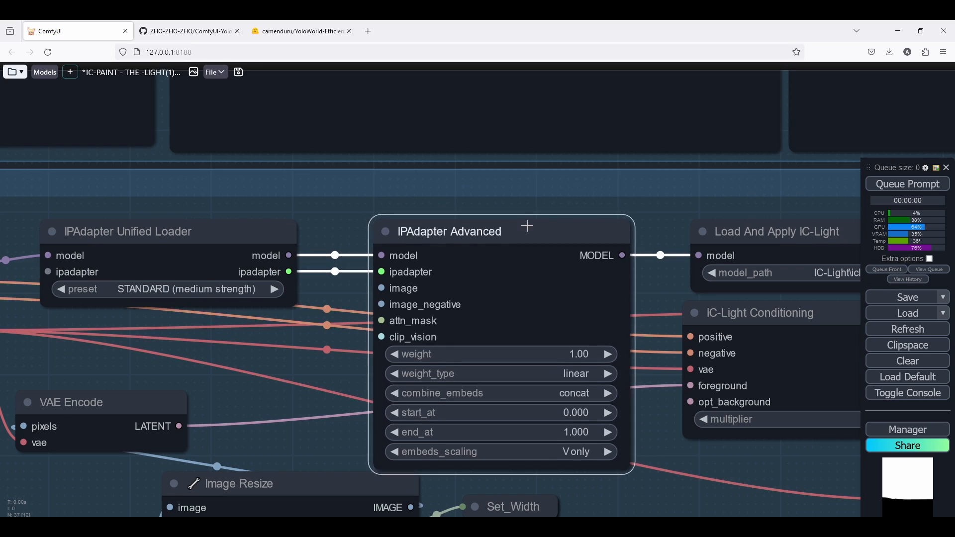
pyautogui.scroll(1, 550, 234)
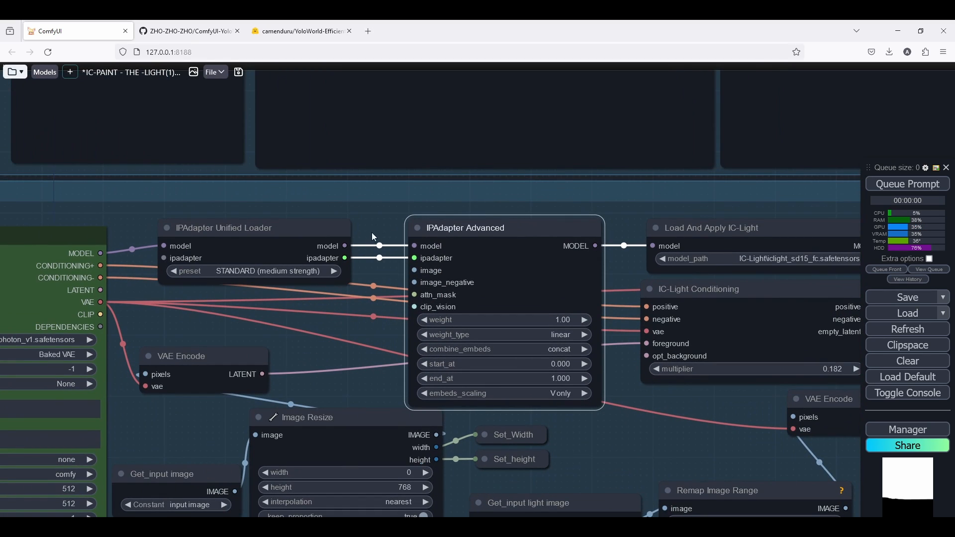
pyautogui.scroll(-4, 417, 221)
pyautogui.scroll(-3, 409, 221)
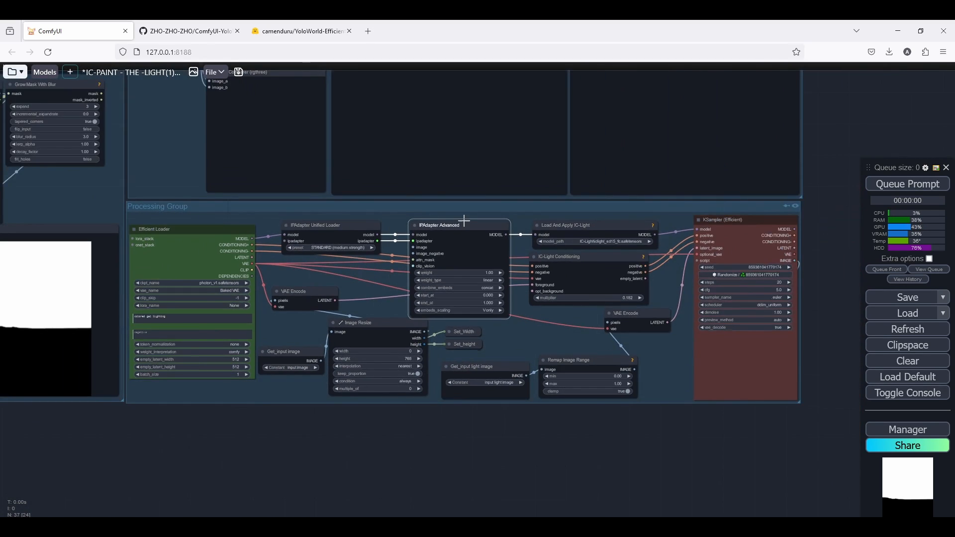
pyautogui.scroll(5, 465, 216)
pyautogui.scroll(4, 652, 259)
pyautogui.click(632, 225)
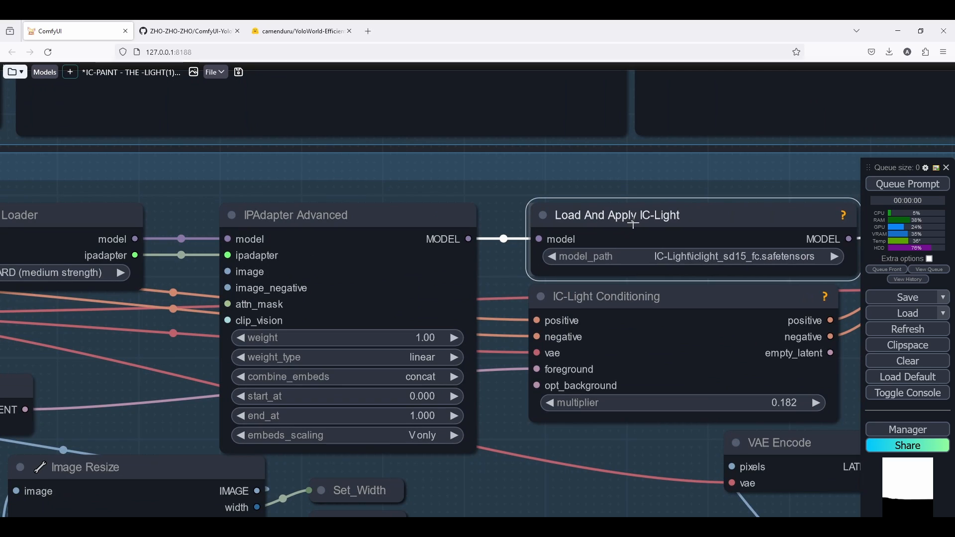
pyautogui.scroll(-3, 628, 245)
pyautogui.scroll(2, 393, 249)
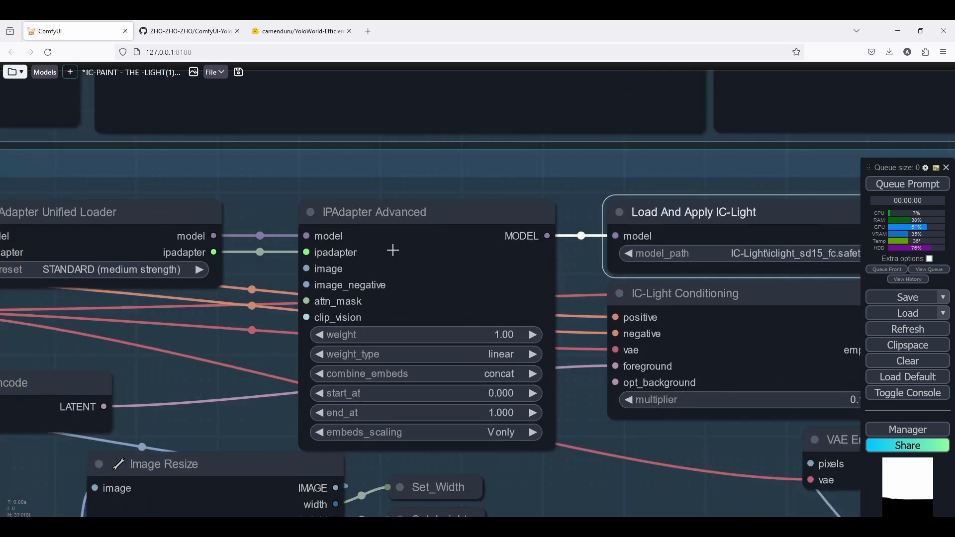
pyautogui.scroll(-2, 397, 241)
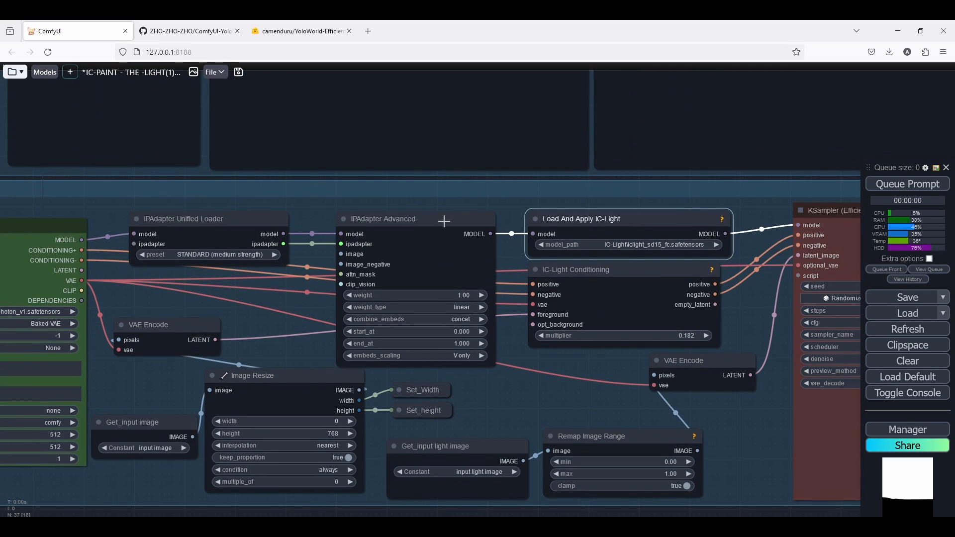
pyautogui.moveTo(719, 342); pyautogui.dragTo(740, 343)
pyautogui.moveTo(295, 284); pyautogui.dragTo(483, 285)
pyautogui.scroll(4, 488, 284)
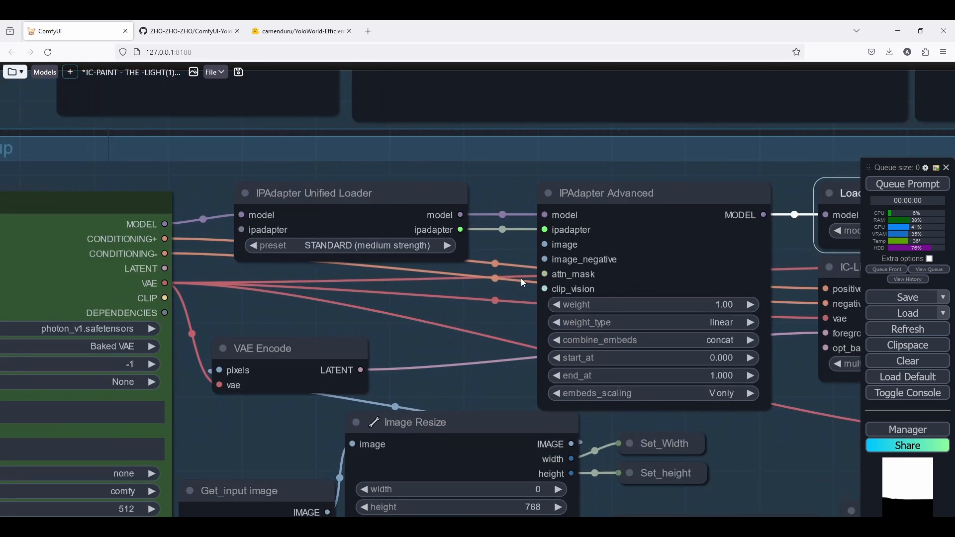
pyautogui.scroll(-13, 482, 315)
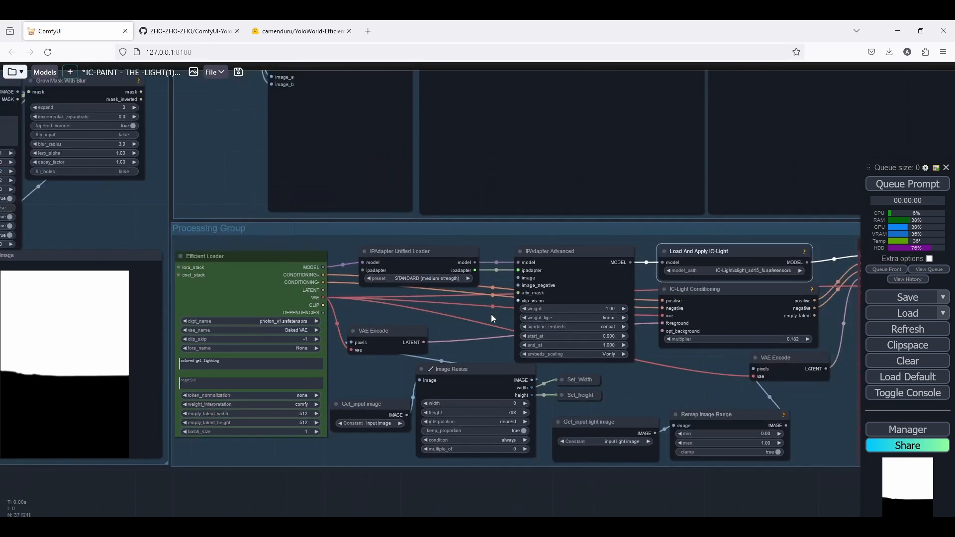
pyautogui.scroll(17, 174, 101)
pyautogui.moveTo(484, 150); pyautogui.dragTo(636, 162)
pyautogui.scroll(-1, 307, 294)
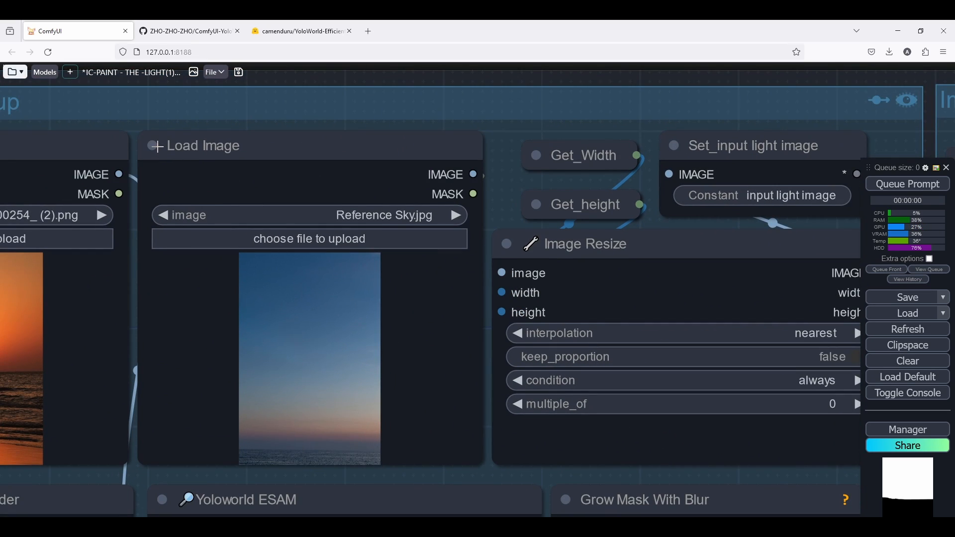
pyautogui.click(155, 146)
pyautogui.click(155, 146)
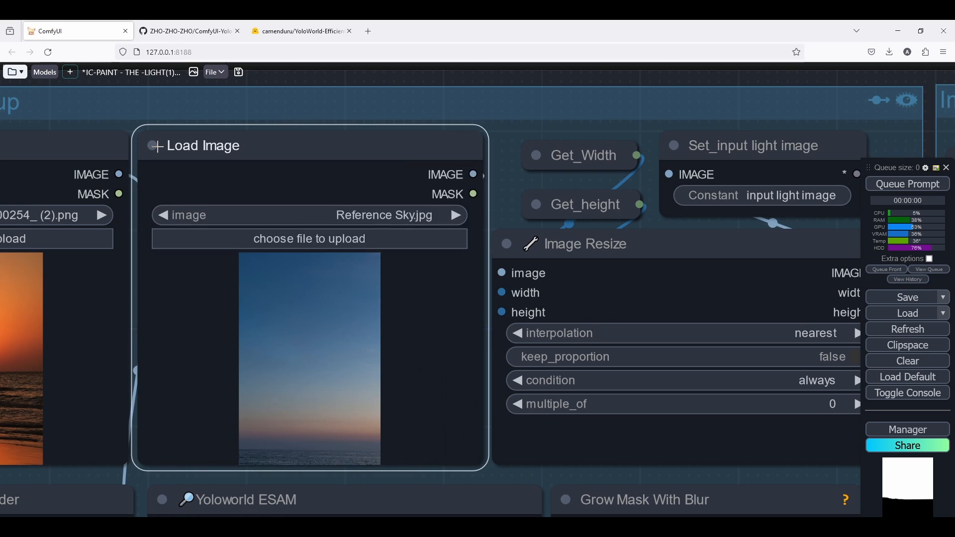
pyautogui.scroll(-15, 155, 146)
pyautogui.scroll(18, 369, 324)
# Add a Get node set to reference-mood-image and connect it to IPAdapter Advanced's image input.
pyautogui.doubleClick(368, 327)
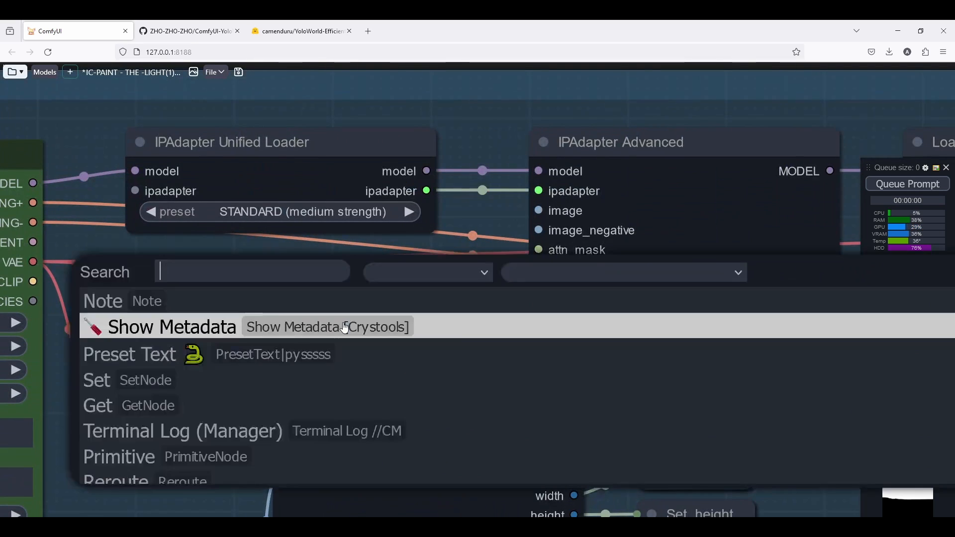
pyautogui.write('get')
pyautogui.click(239, 301)
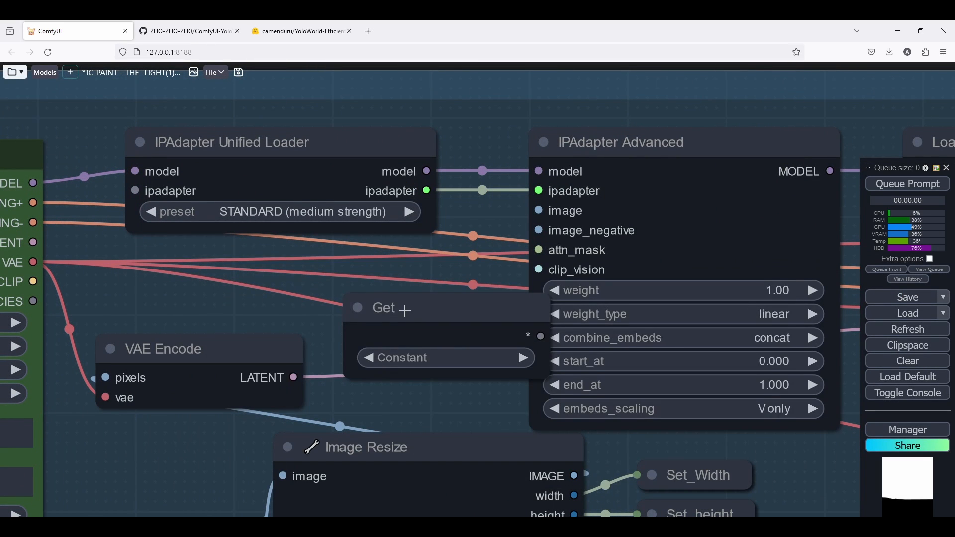
pyautogui.moveTo(396, 305); pyautogui.dragTo(217, 271)
pyautogui.click(252, 328)
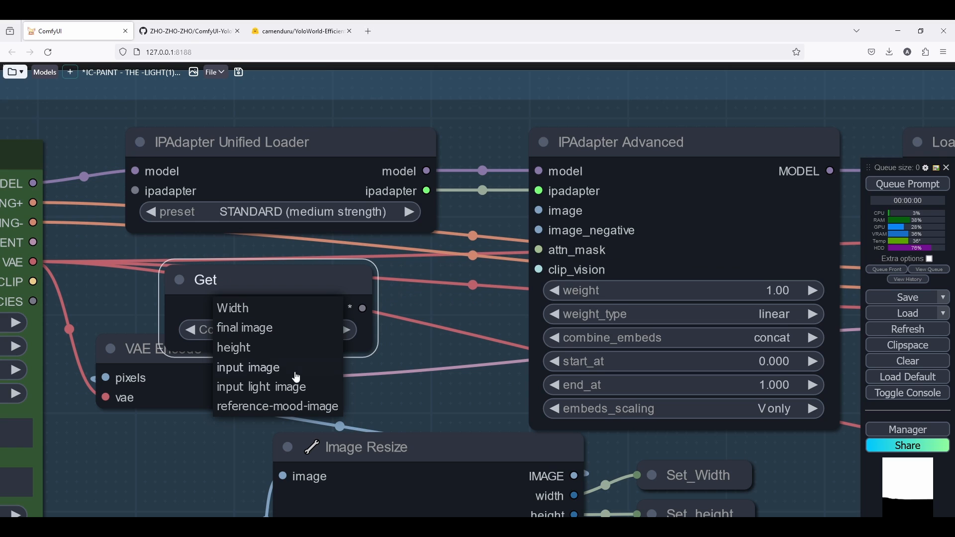
pyautogui.click(299, 407)
pyautogui.moveTo(361, 309); pyautogui.dragTo(538, 211)
pyautogui.moveTo(246, 276); pyautogui.dragTo(209, 252)
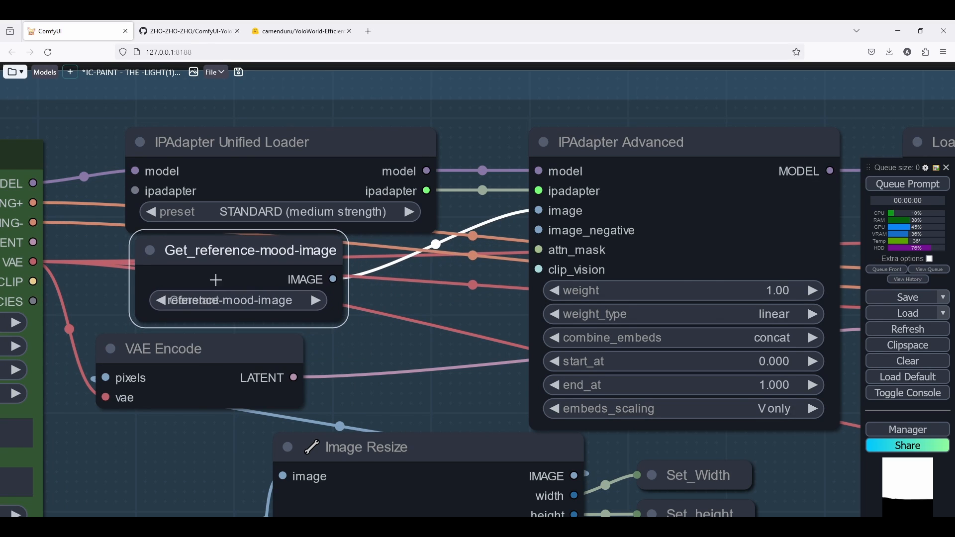
# Add a Load CLIP Vision node from IPAdapter Advanced's clip_vision input and set it to CLIP-ViT-H-14-laion2B-s32B-b79K.safetensors.
pyautogui.scroll(-2, 273, 258)
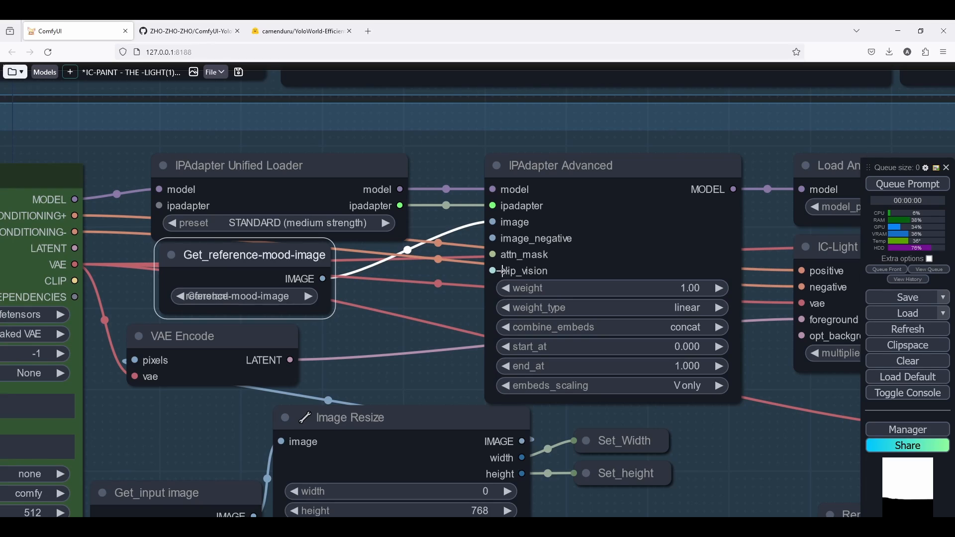
pyautogui.moveTo(503, 271); pyautogui.dragTo(394, 330)
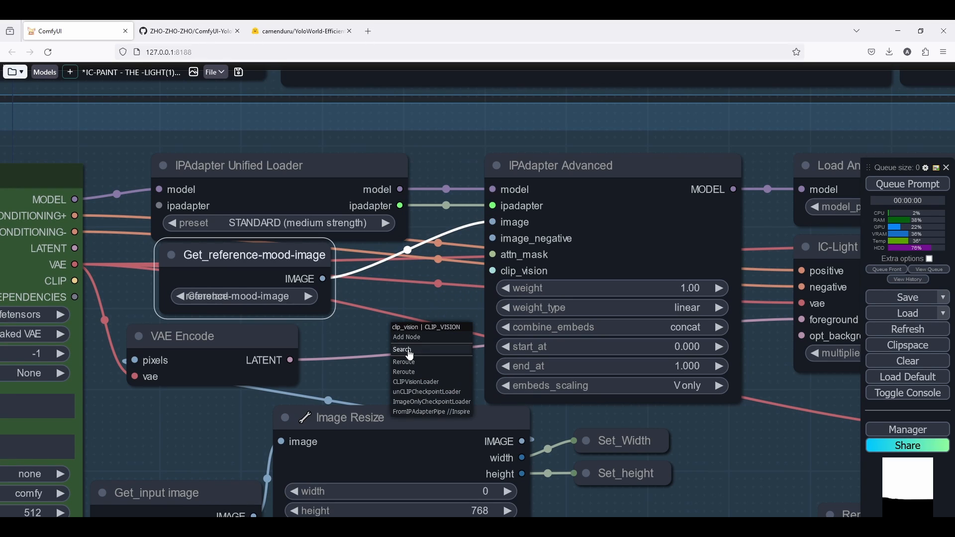
pyautogui.click(442, 383)
pyautogui.moveTo(475, 344); pyautogui.dragTo(300, 346)
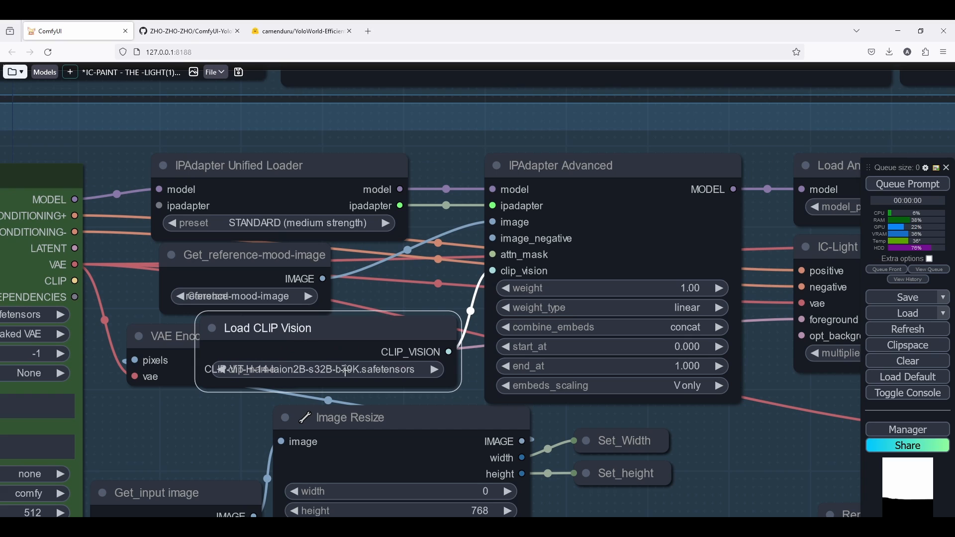
pyautogui.click(345, 370)
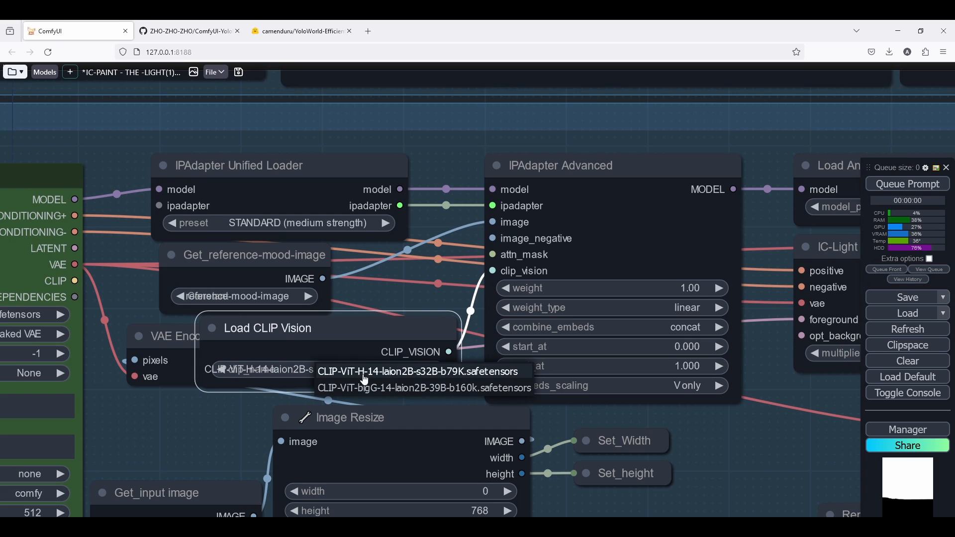
pyautogui.click(423, 373)
pyautogui.moveTo(458, 383); pyautogui.dragTo(503, 367)
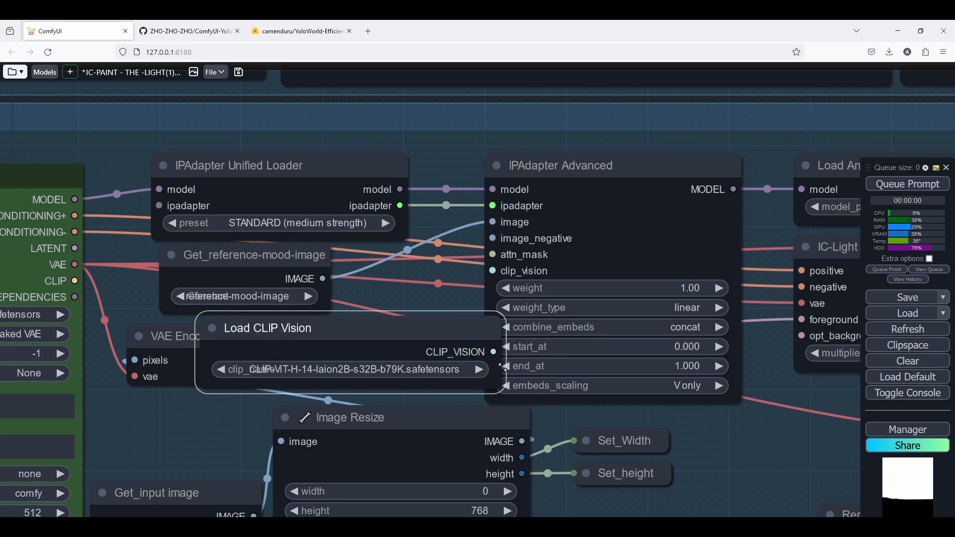
# Rearrange and resize the Get_reference-mood-image, Load CLIP Vision and VAE Encode nodes to tidy the Processing Group.
pyautogui.moveTo(163, 331); pyautogui.dragTo(131, 412)
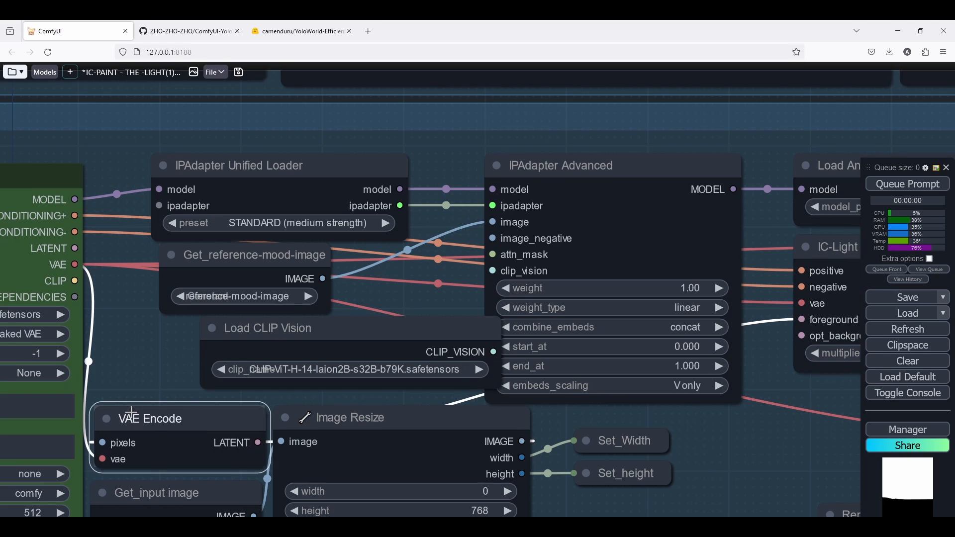
pyautogui.moveTo(288, 324); pyautogui.dragTo(199, 322)
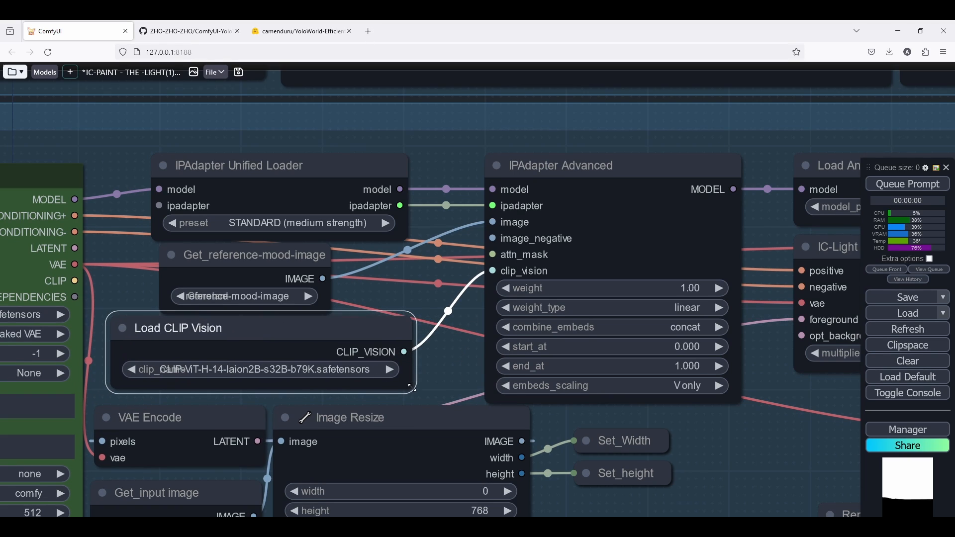
pyautogui.moveTo(412, 388); pyautogui.dragTo(479, 394)
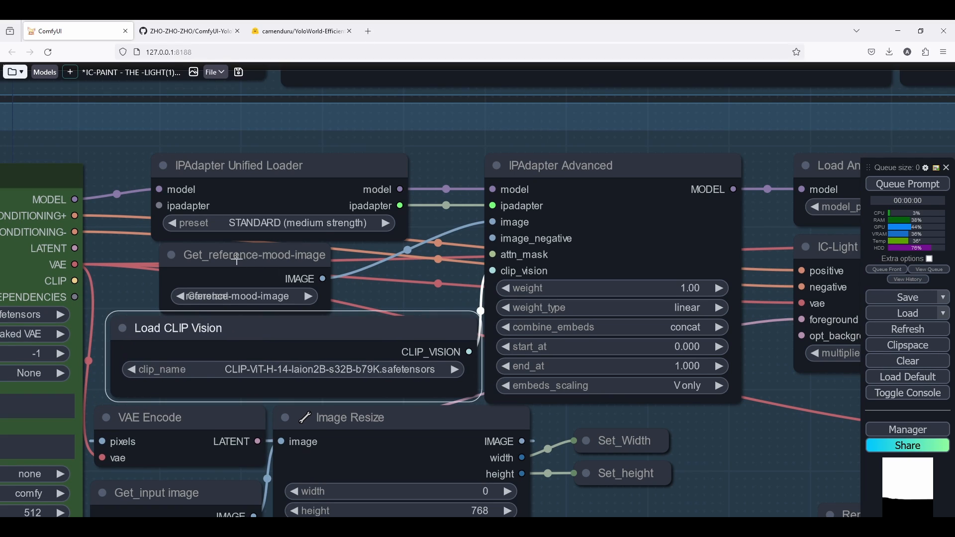
pyautogui.moveTo(237, 259); pyautogui.dragTo(180, 259)
pyautogui.moveTo(212, 342); pyautogui.dragTo(196, 343)
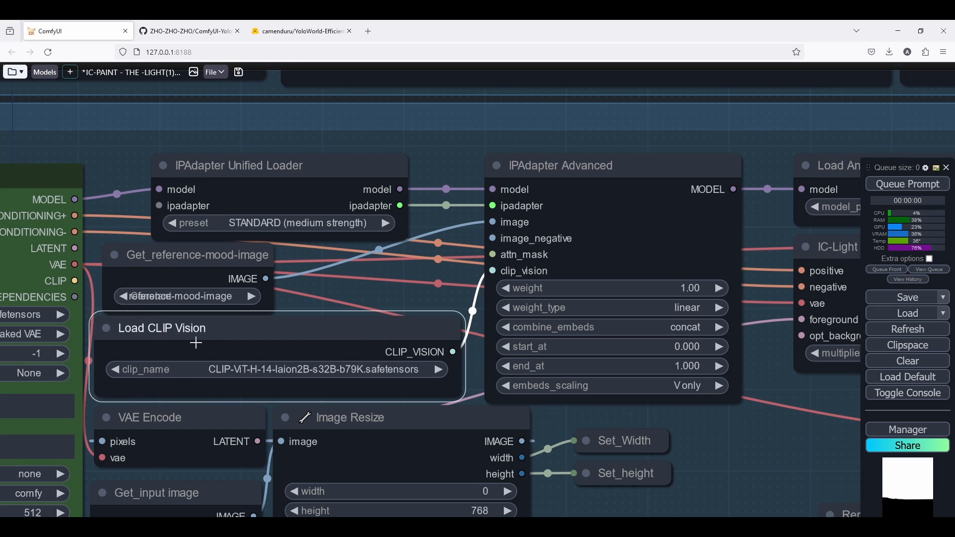
pyautogui.moveTo(454, 395); pyautogui.dragTo(475, 396)
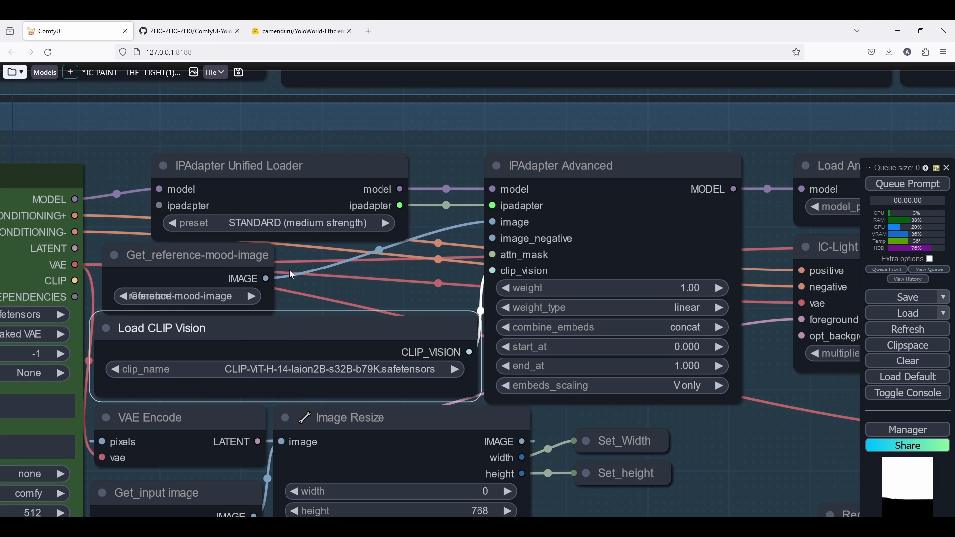
pyautogui.moveTo(267, 311); pyautogui.dragTo(485, 303)
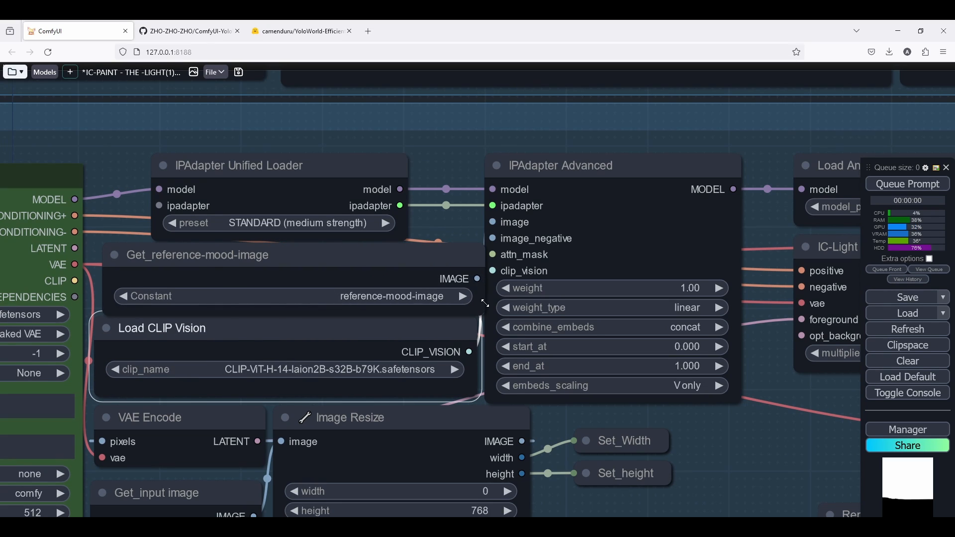
pyautogui.moveTo(365, 264); pyautogui.dragTo(356, 256)
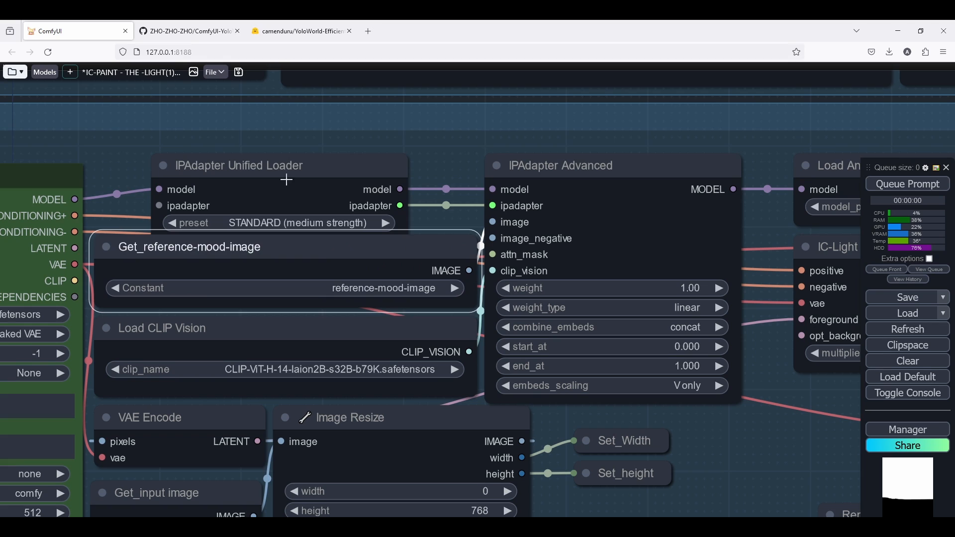
pyautogui.moveTo(283, 180); pyautogui.dragTo(252, 166)
# Move the IPAdapter Unified Loader below IPAdapter Advanced and realign the surrounding nodes in the Processing Group.
pyautogui.scroll(-5, 252, 166)
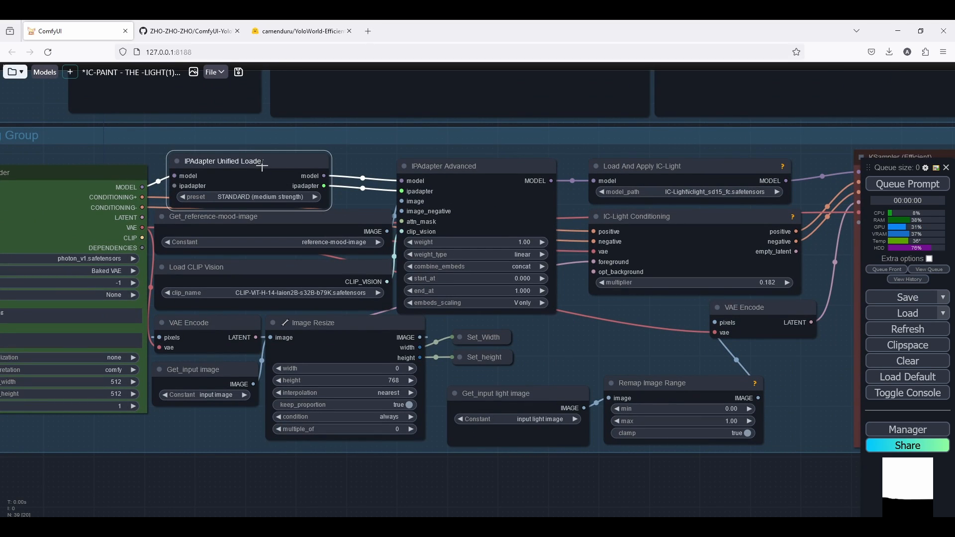
pyautogui.moveTo(263, 167); pyautogui.dragTo(529, 335)
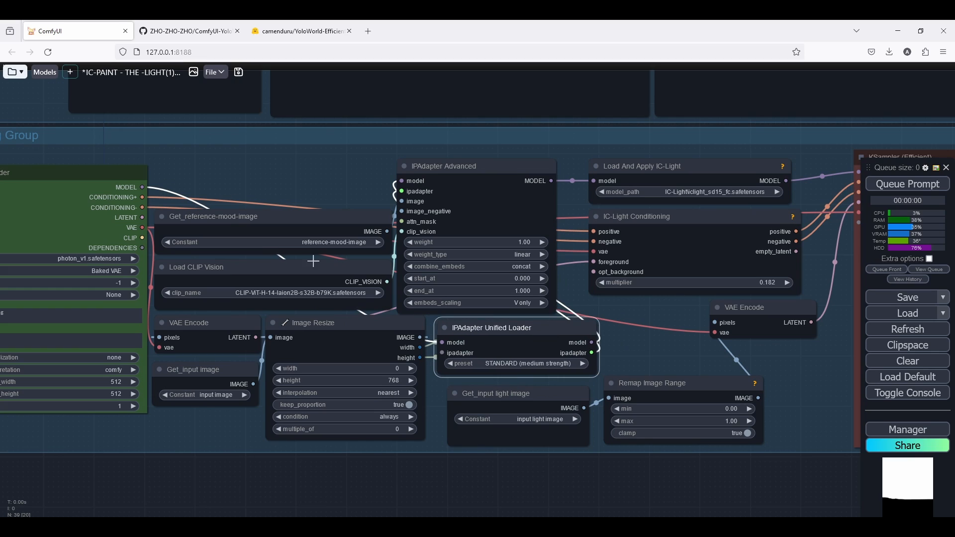
pyautogui.moveTo(230, 219); pyautogui.dragTo(231, 179)
pyautogui.moveTo(396, 217); pyautogui.dragTo(392, 253)
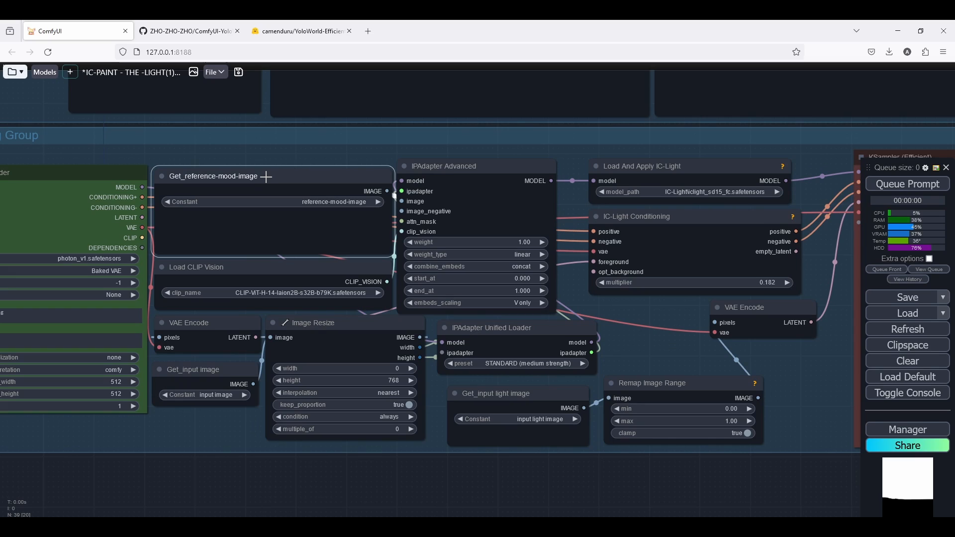
pyautogui.moveTo(267, 176); pyautogui.dragTo(267, 181)
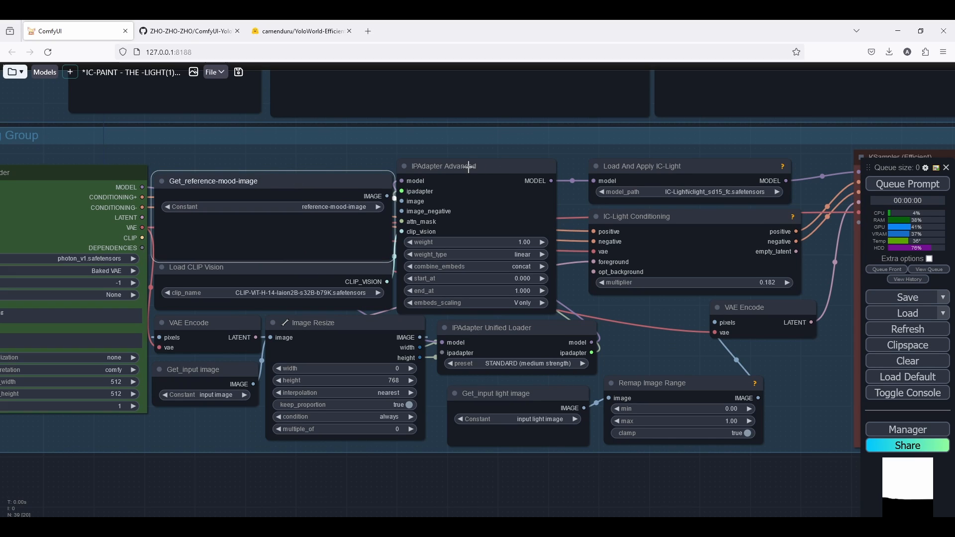
pyautogui.moveTo(421, 439); pyautogui.dragTo(392, 437)
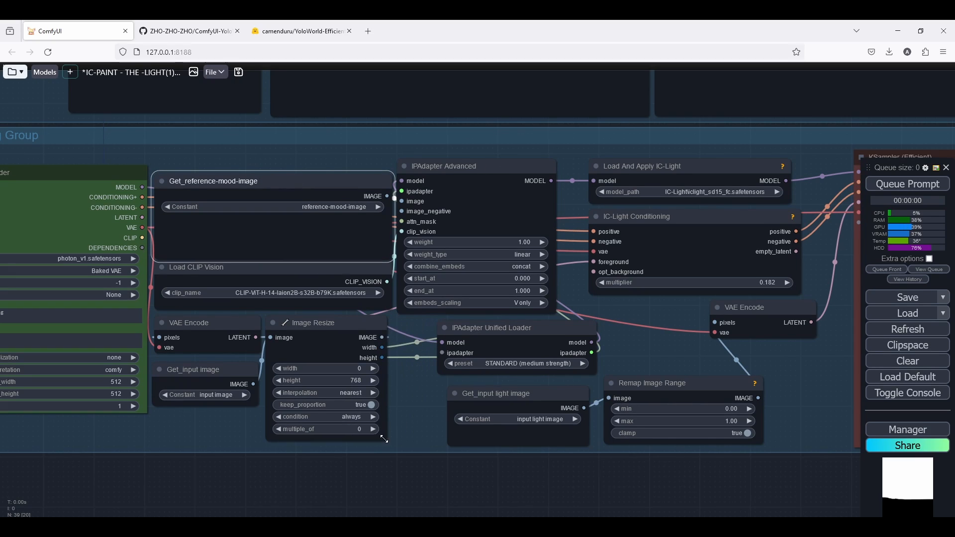
pyautogui.moveTo(467, 171); pyautogui.dragTo(481, 185)
pyautogui.moveTo(557, 331); pyautogui.dragTo(577, 302)
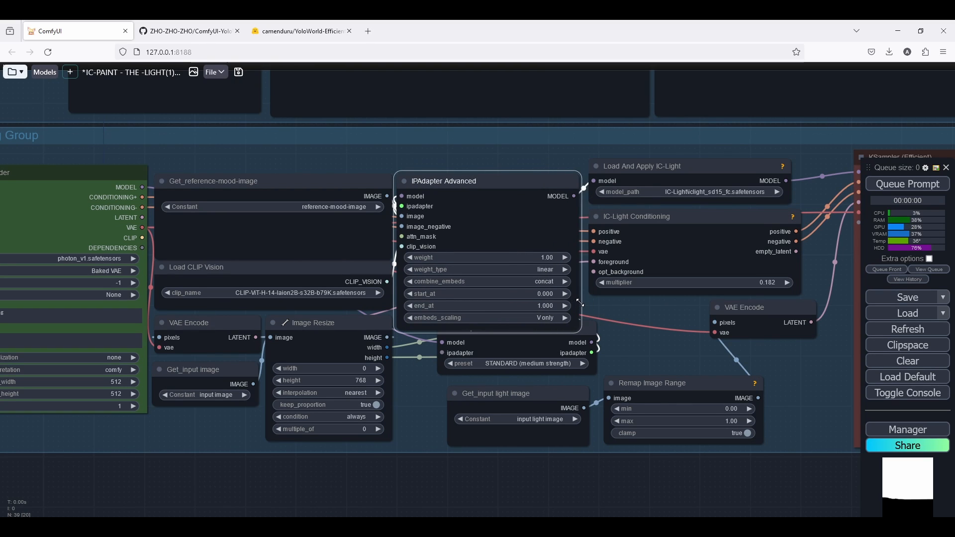
pyautogui.scroll(-3, 577, 302)
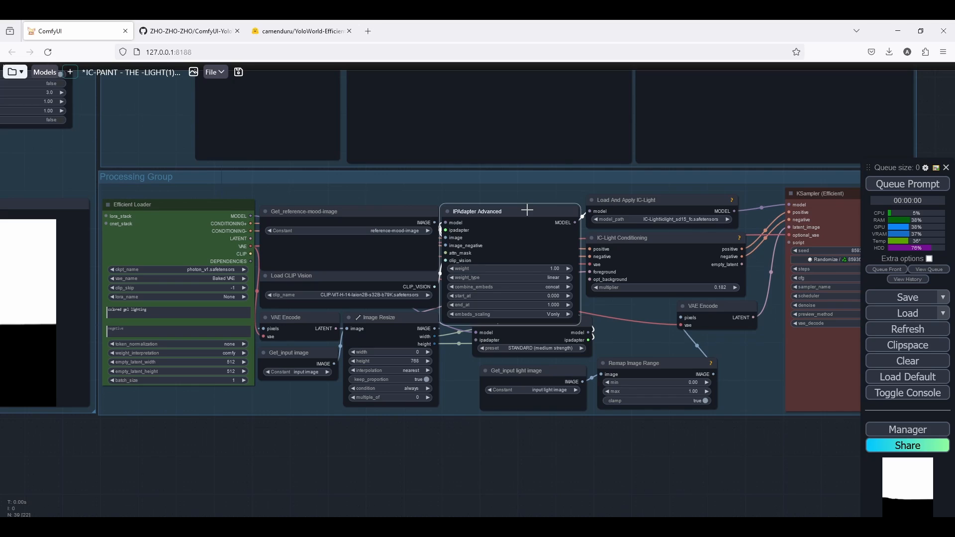
pyautogui.moveTo(527, 210); pyautogui.dragTo(527, 199)
pyautogui.moveTo(388, 211); pyautogui.dragTo(387, 207)
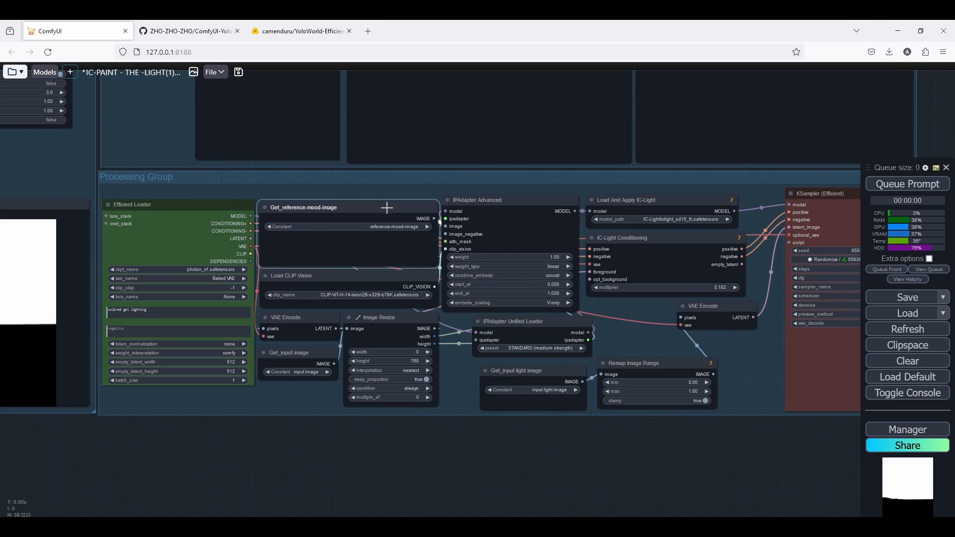
pyautogui.scroll(-2, 507, 323)
pyautogui.scroll(6, 504, 315)
pyautogui.click(542, 326)
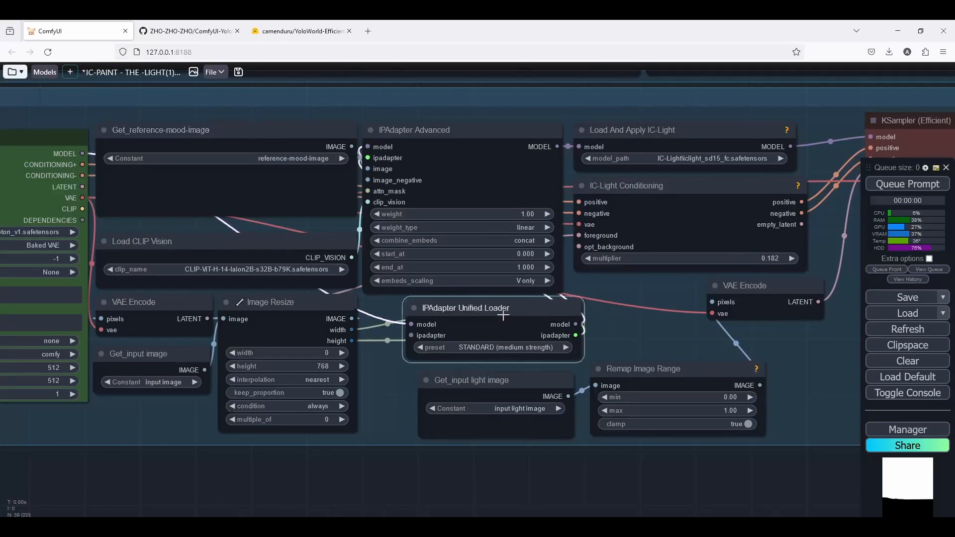
pyautogui.moveTo(503, 315); pyautogui.dragTo(466, 316)
pyautogui.moveTo(543, 361); pyautogui.dragTo(563, 350)
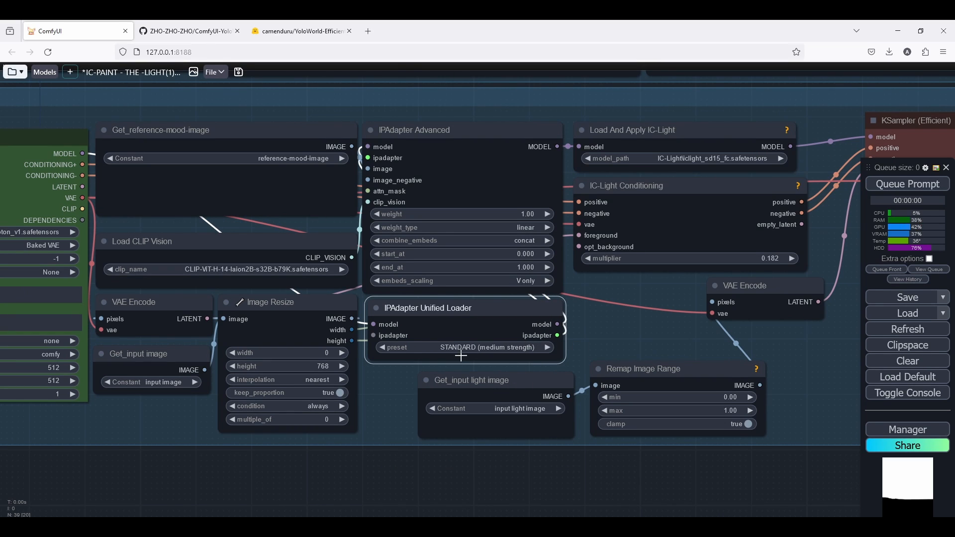
pyautogui.moveTo(652, 333); pyautogui.dragTo(630, 341)
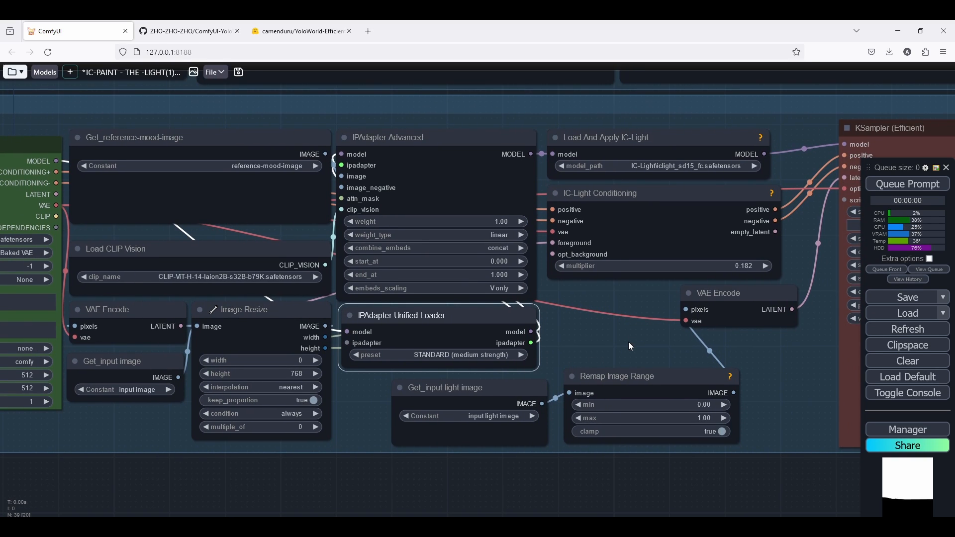
# Queue the workflow for a test run.
pyautogui.scroll(-4, 628, 342)
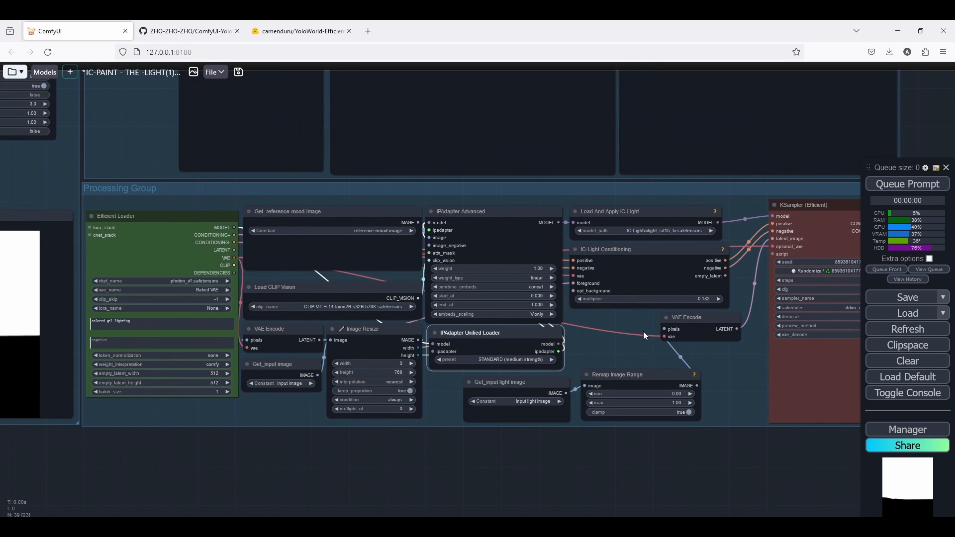
pyautogui.scroll(-4, 643, 331)
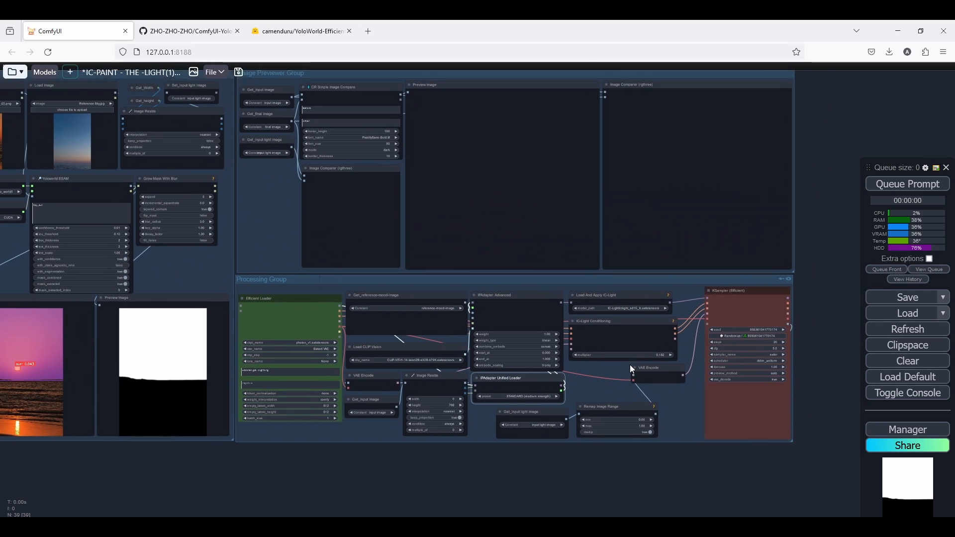
pyautogui.moveTo(630, 366); pyautogui.dragTo(632, 386)
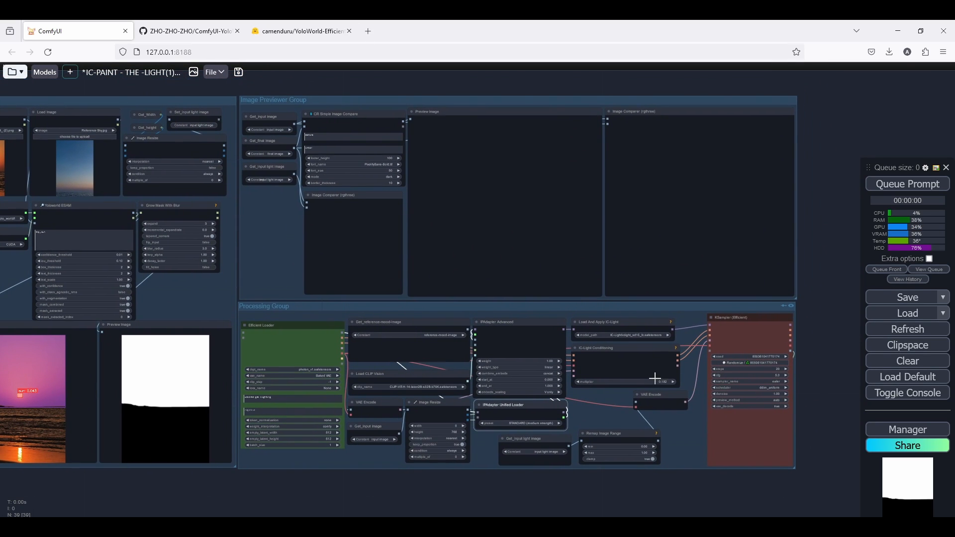
pyautogui.scroll(6, 654, 379)
pyautogui.scroll(-2, 653, 375)
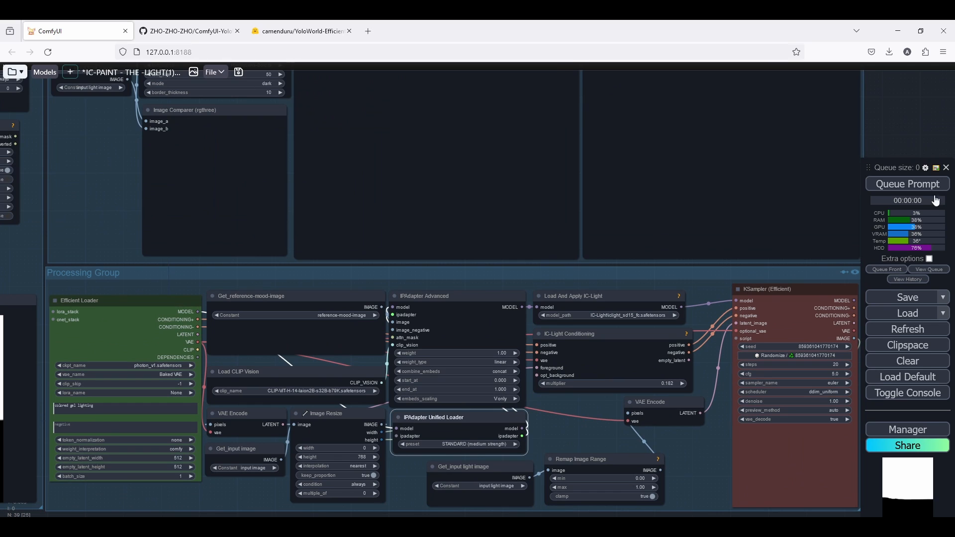
pyautogui.click(909, 184)
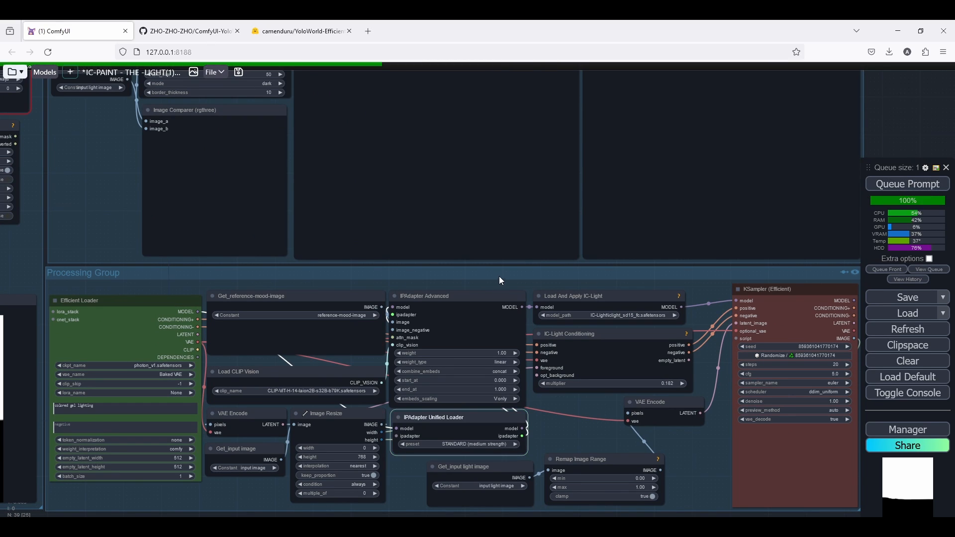
# Add a Convert Mask to Image node fed by the Grow Mask With Blur output in the Image Loader Group.
pyautogui.scroll(-6, 463, 275)
pyautogui.moveTo(426, 275); pyautogui.dragTo(556, 311)
pyautogui.scroll(7, 288, 191)
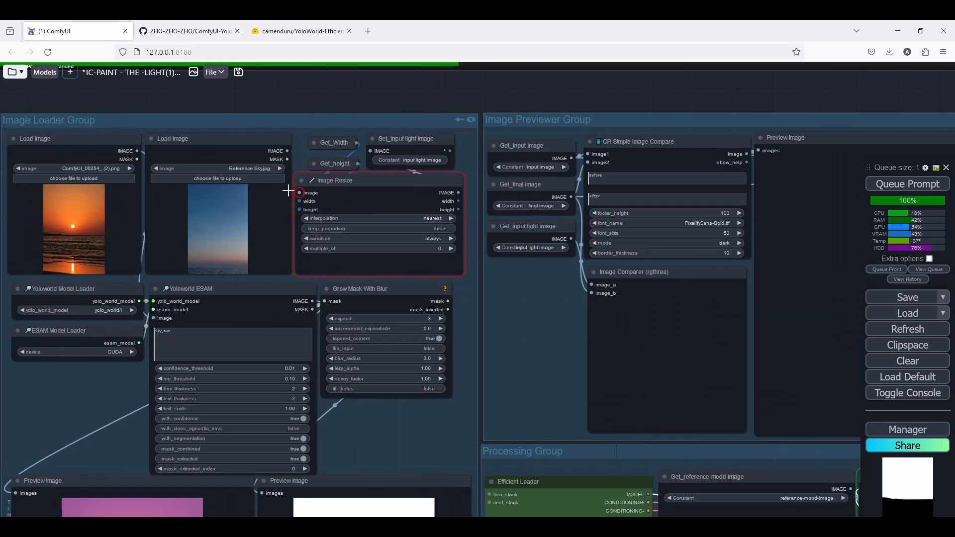
pyautogui.click(463, 375)
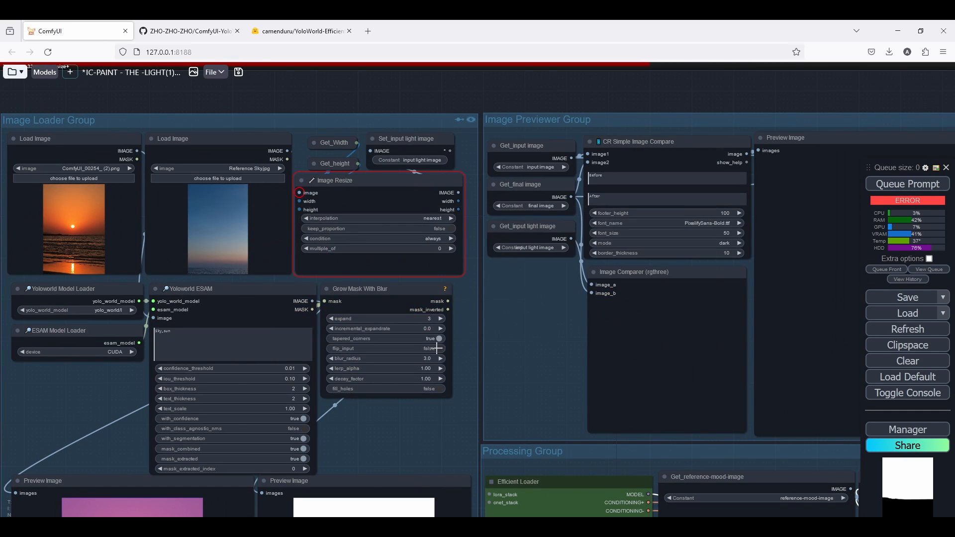
pyautogui.scroll(2, 323, 316)
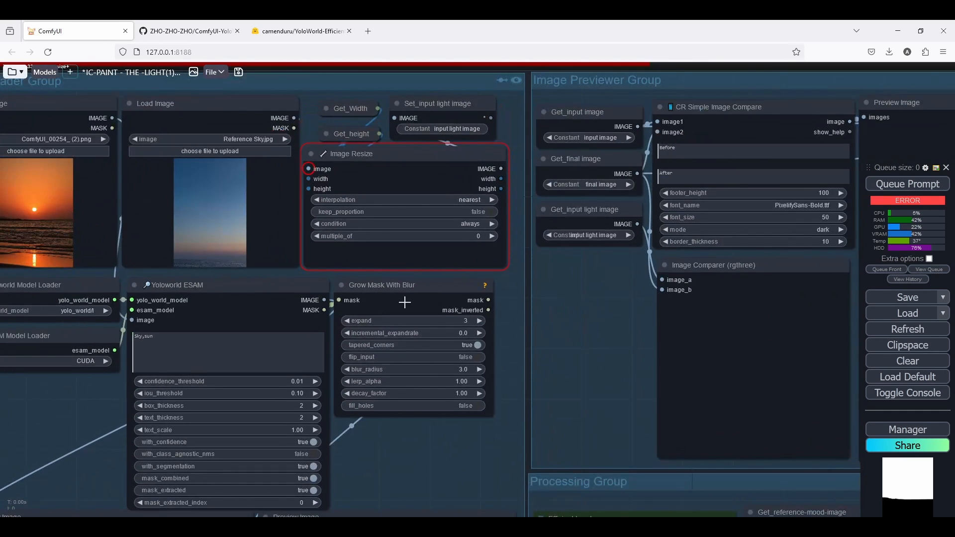
pyautogui.scroll(-3, 474, 301)
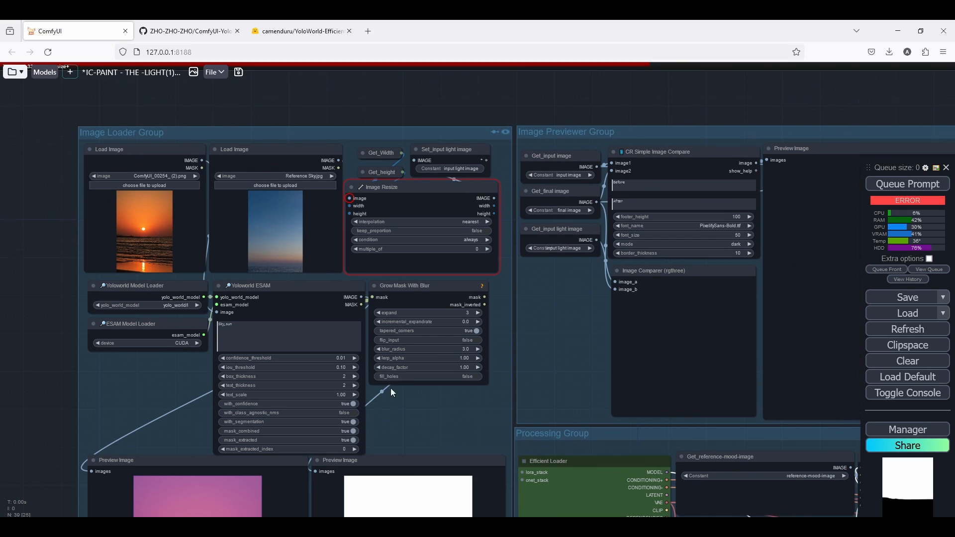
pyautogui.moveTo(390, 393); pyautogui.dragTo(391, 286)
pyautogui.click(380, 178)
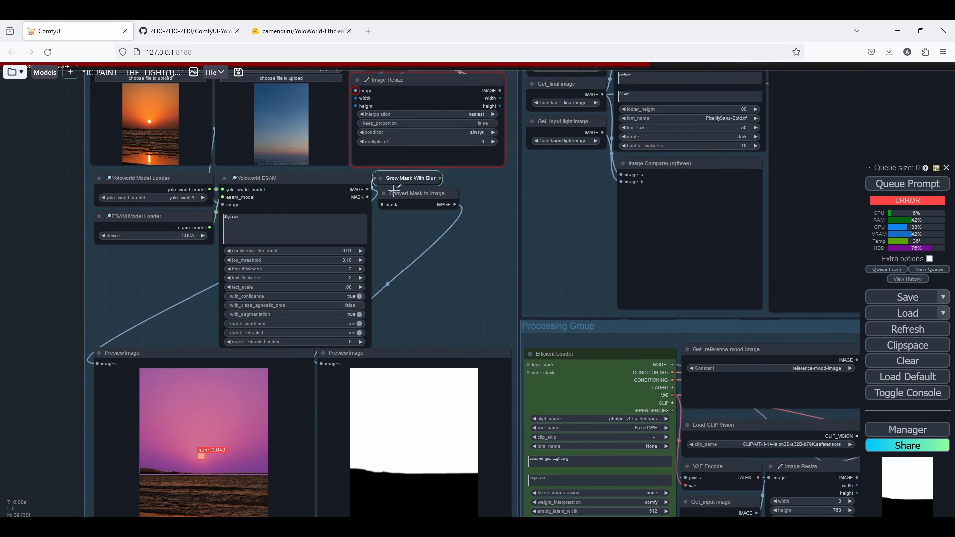
pyautogui.moveTo(440, 178); pyautogui.dragTo(393, 335)
pyautogui.click(415, 342)
pyautogui.click(380, 178)
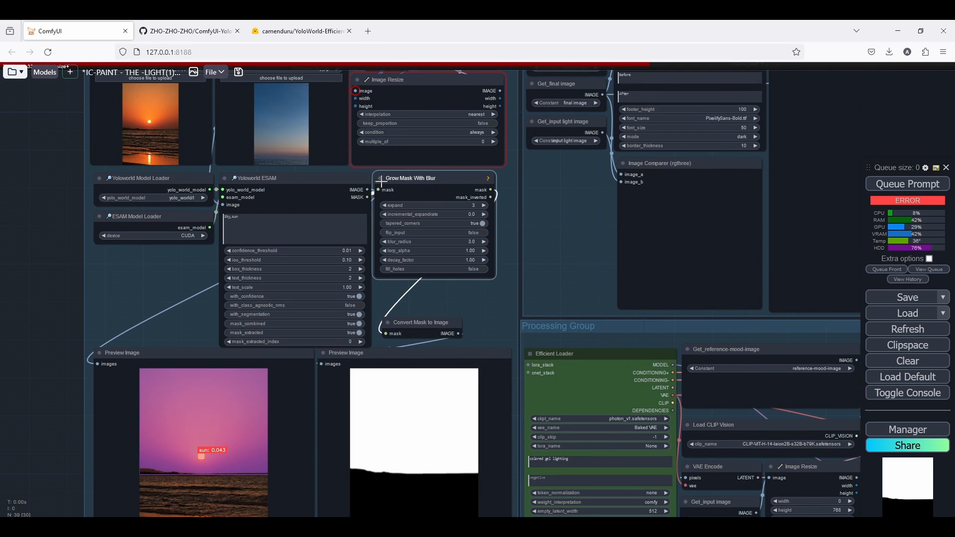
pyautogui.moveTo(426, 329); pyautogui.dragTo(494, 342)
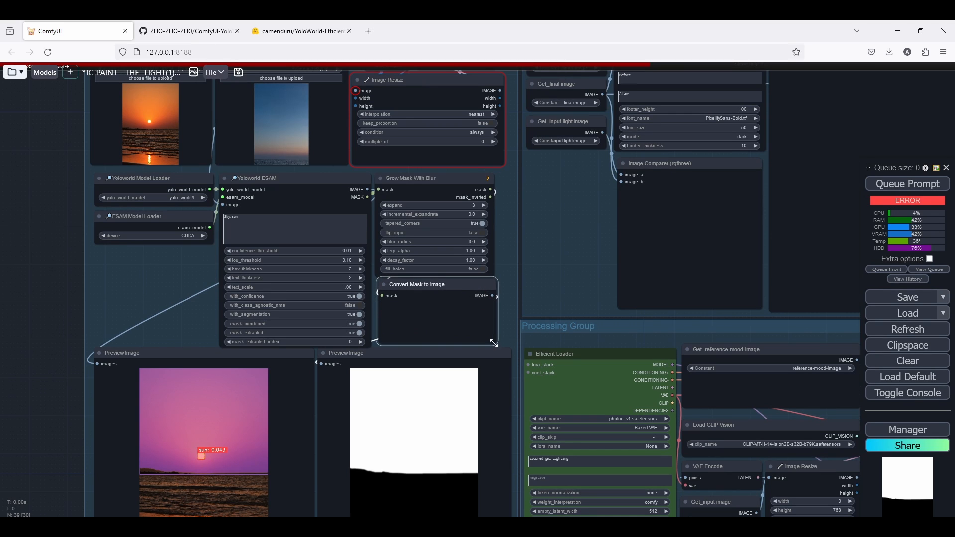
# Queue the workflow again to test the new Convert Mask to Image addition.
pyautogui.moveTo(492, 297); pyautogui.dragTo(379, 229)
pyautogui.scroll(-8, 495, 315)
pyautogui.scroll(15, 444, 210)
pyautogui.scroll(-10, 379, 230)
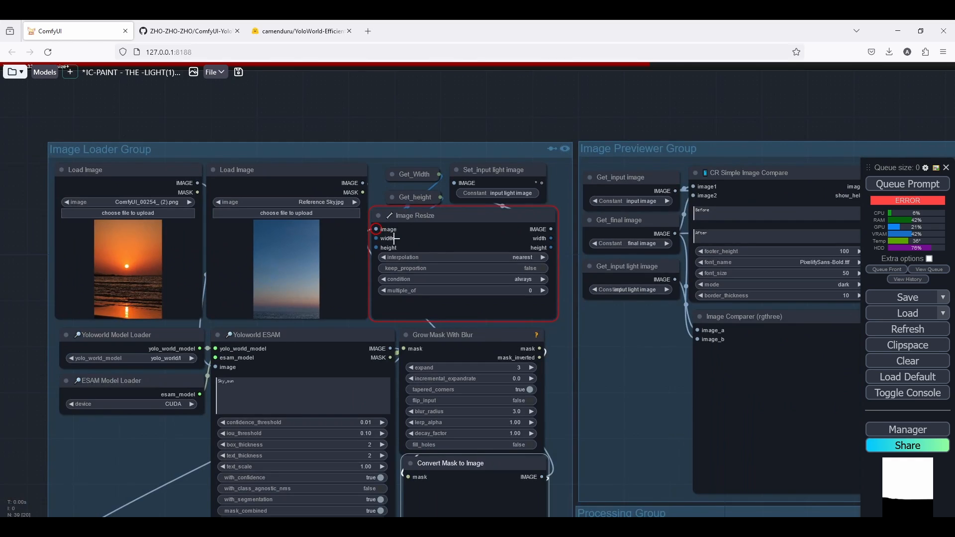
pyautogui.scroll(-5, 393, 233)
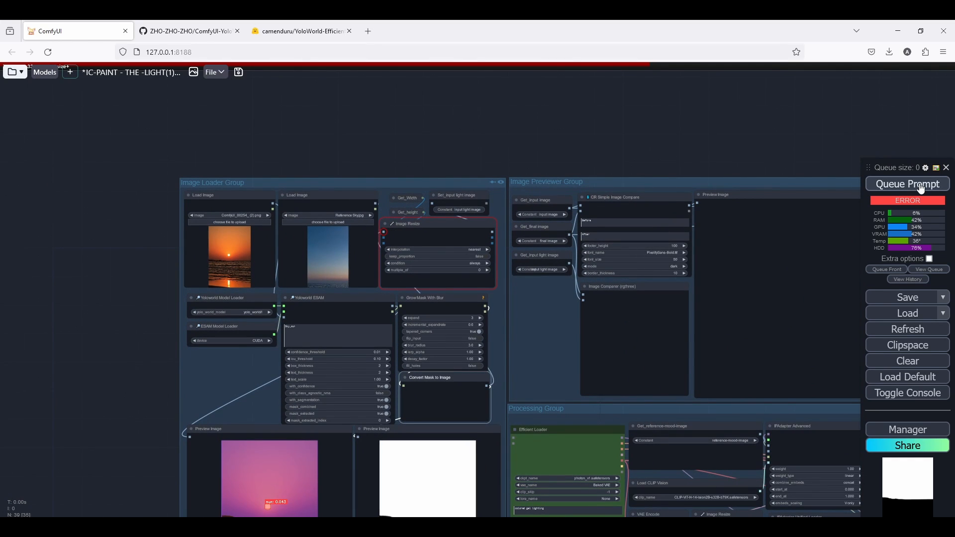
pyautogui.scroll(6, 473, 226)
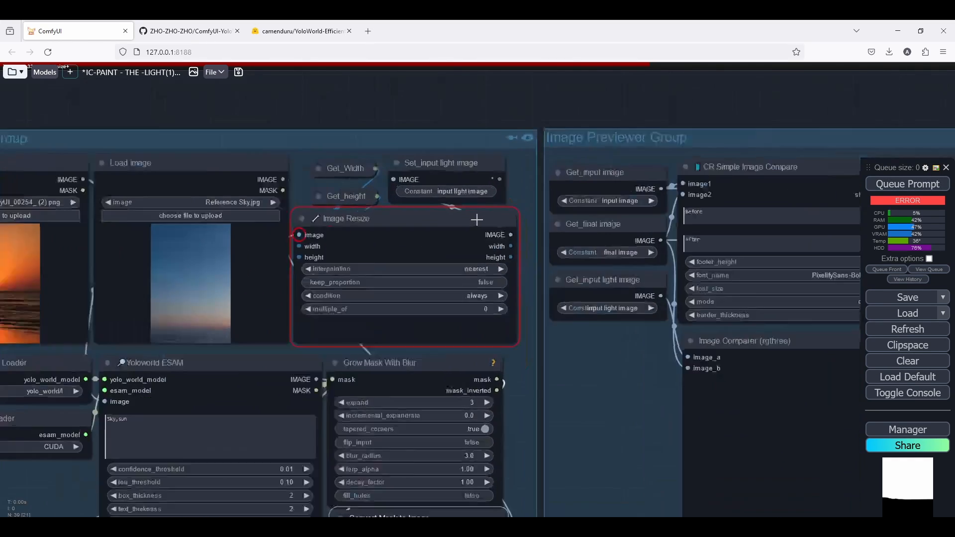
pyautogui.scroll(-10, 365, 130)
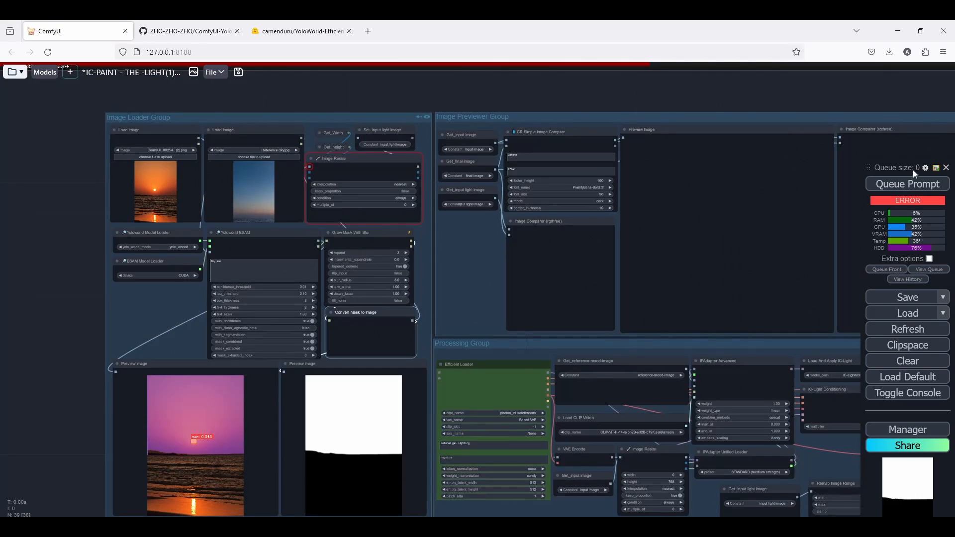
pyautogui.click(915, 184)
# Examine the before/after comparison and preview outputs in the Image Previewer Group.
pyautogui.scroll(-5, 348, 129)
pyautogui.scroll(3, 539, 109)
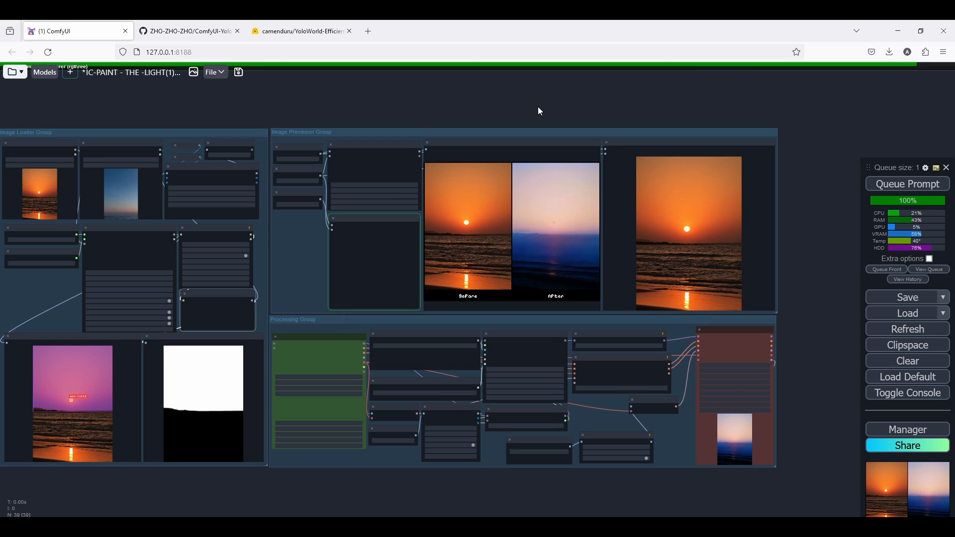
pyautogui.scroll(5, 362, 154)
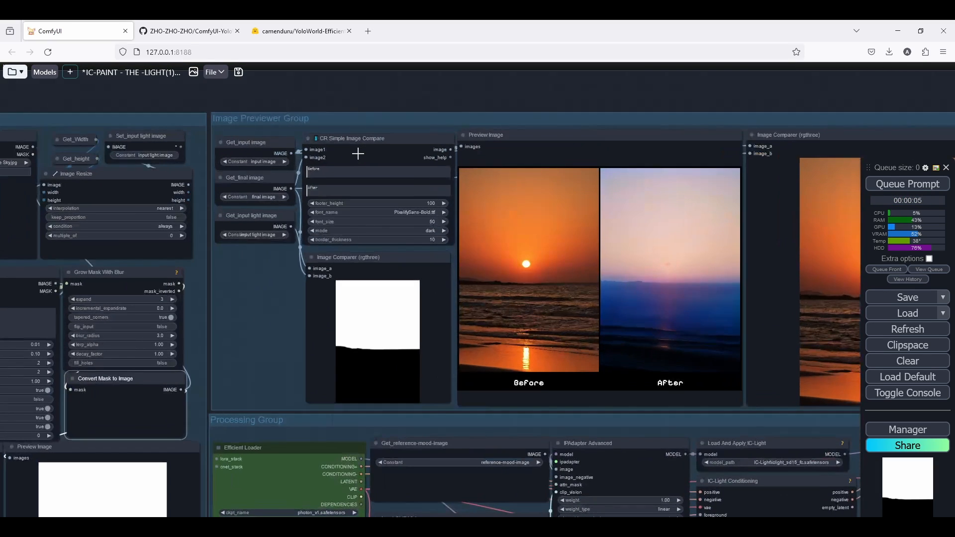
pyautogui.scroll(-5, 361, 150)
pyautogui.scroll(10, 406, 373)
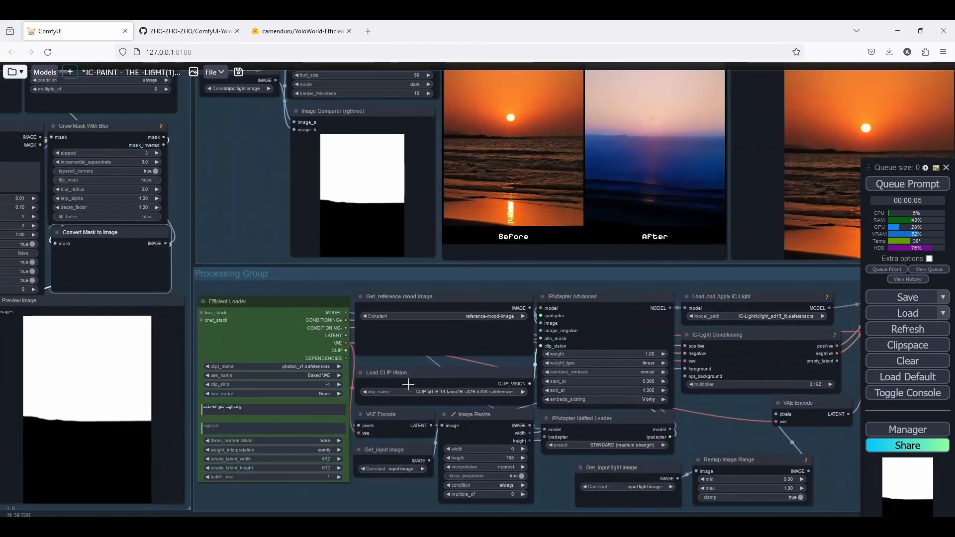
pyautogui.scroll(-5, 404, 350)
pyautogui.scroll(4, 405, 344)
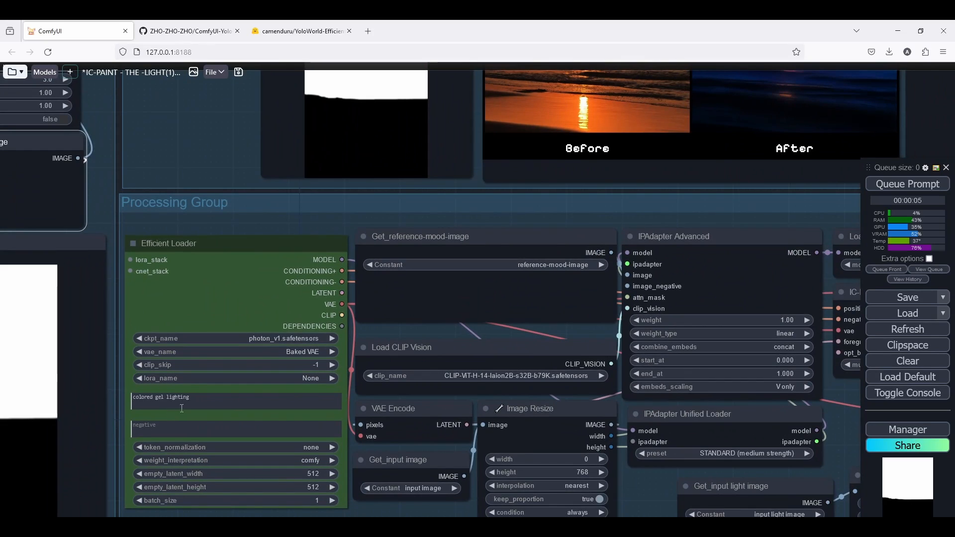
pyautogui.moveTo(568, 164); pyautogui.dragTo(370, 380)
# Replace the Efficient Loader's positive prompt with new text starting 'Dusk,desa'.
pyautogui.scroll(-3, 352, 387)
pyautogui.scroll(-4, 360, 268)
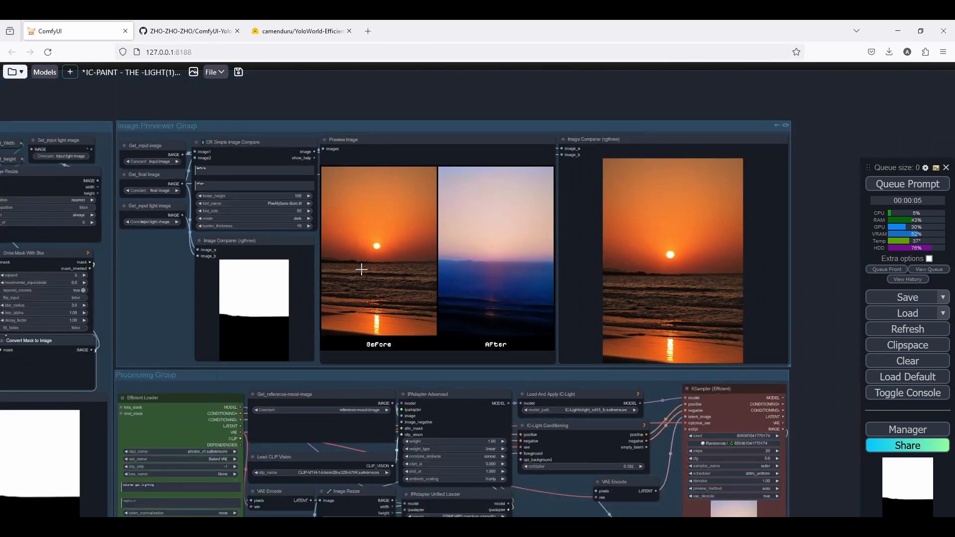
pyautogui.scroll(6, 695, 272)
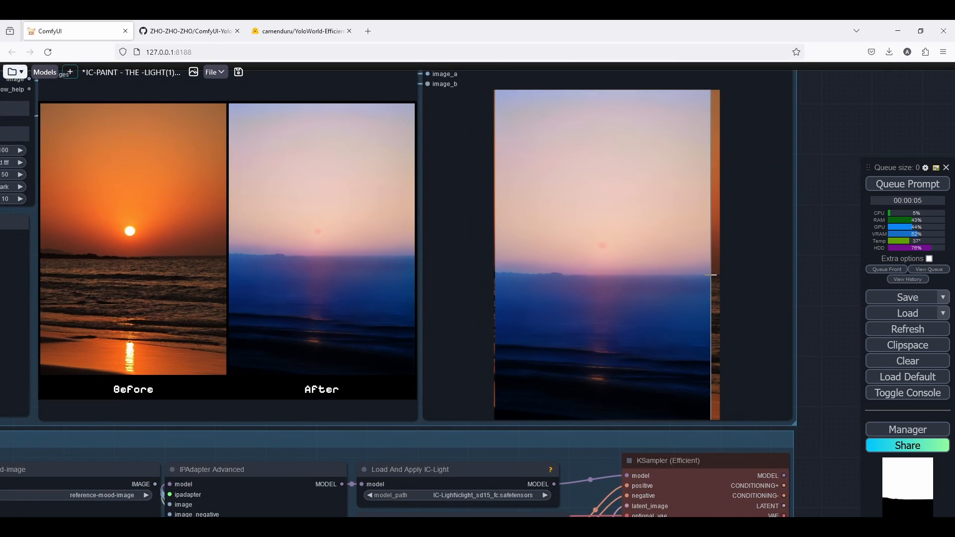
pyautogui.scroll(-4, 712, 275)
pyautogui.scroll(6, 713, 275)
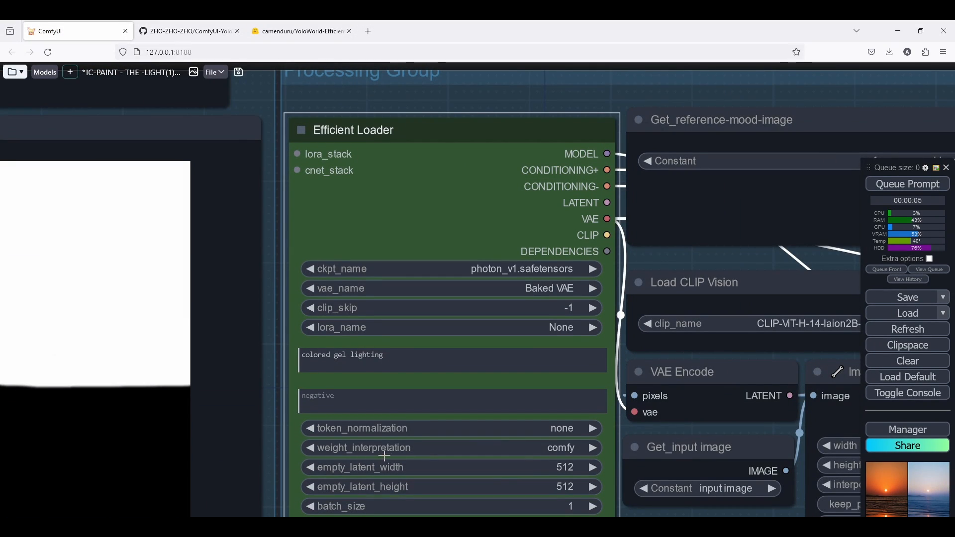
pyautogui.moveTo(395, 358); pyautogui.dragTo(297, 340)
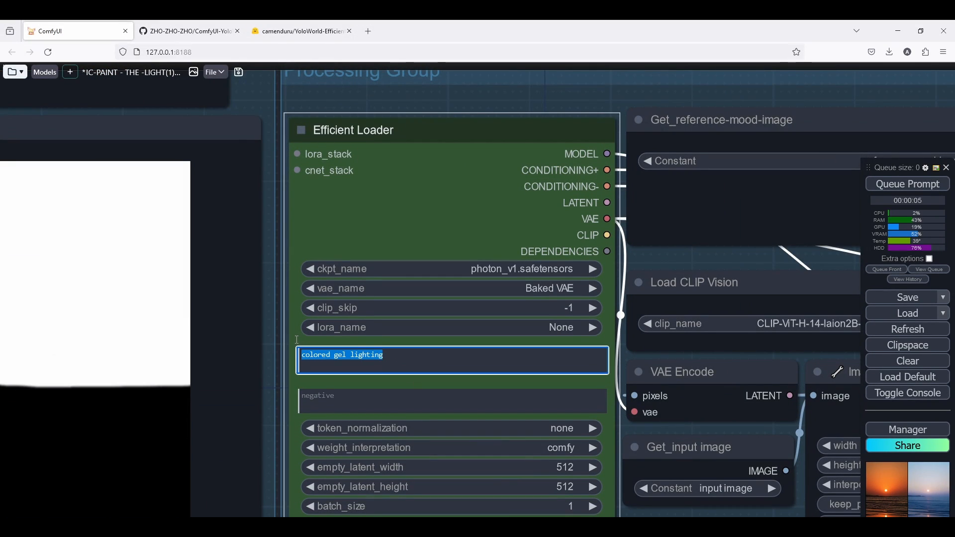
pyautogui.press('BackSpace')
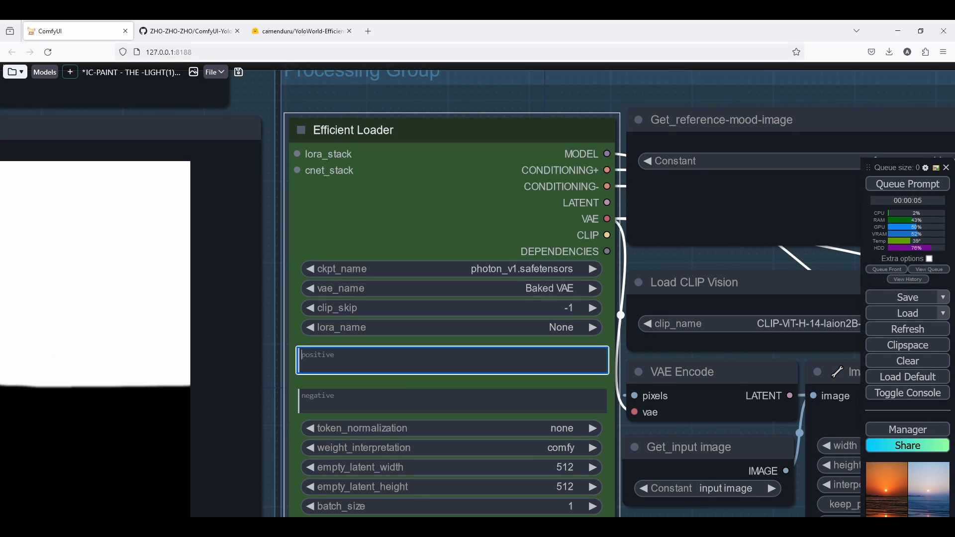
pyautogui.write('Dusk')
pyautogui.press('BackSpace')
pyautogui.write(',desaturated,blue clear sky')
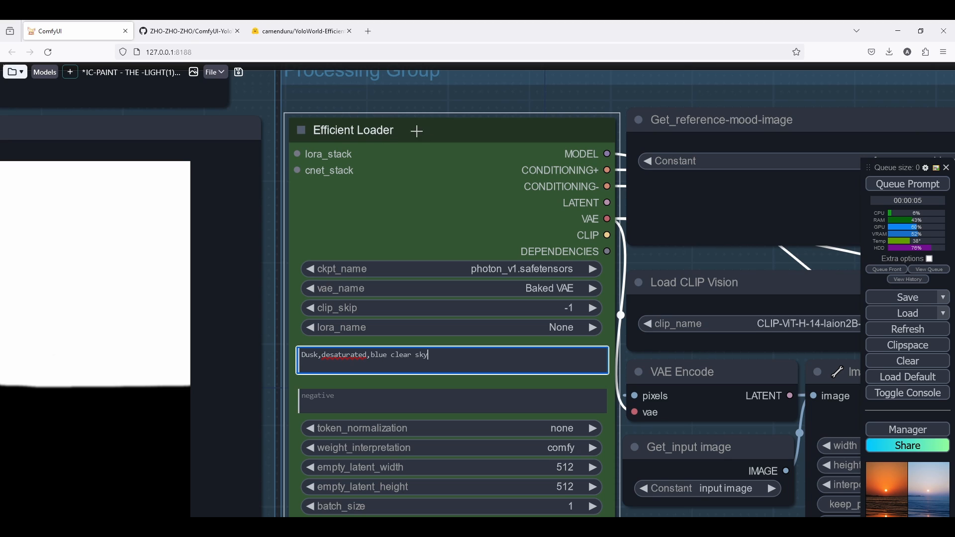
# Set the IPAdapter Advanced weight to 0.7.
pyautogui.scroll(-6, 304, 246)
pyautogui.click(293, 252)
pyautogui.scroll(7, 282, 259)
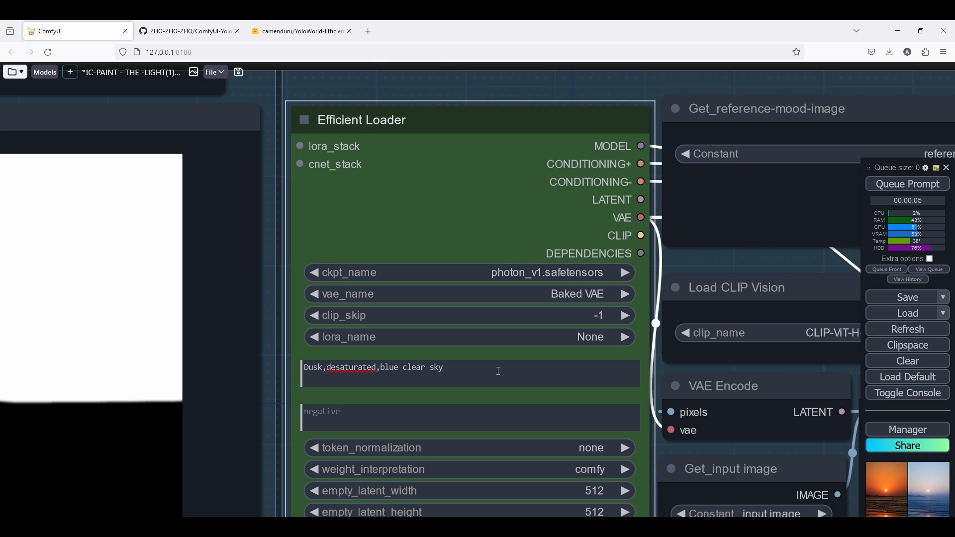
pyautogui.scroll(-8, 498, 371)
pyautogui.moveTo(603, 395); pyautogui.dragTo(276, 352)
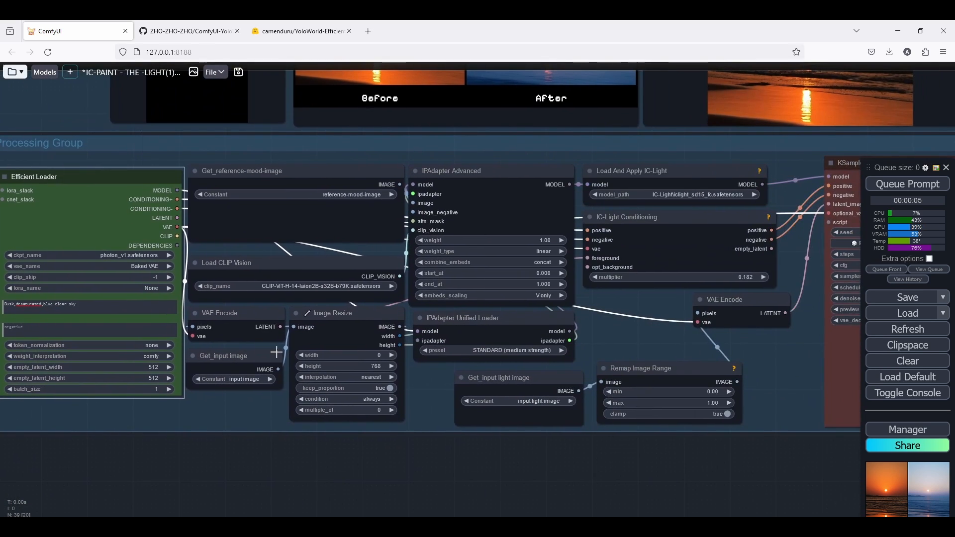
pyautogui.scroll(7, 473, 241)
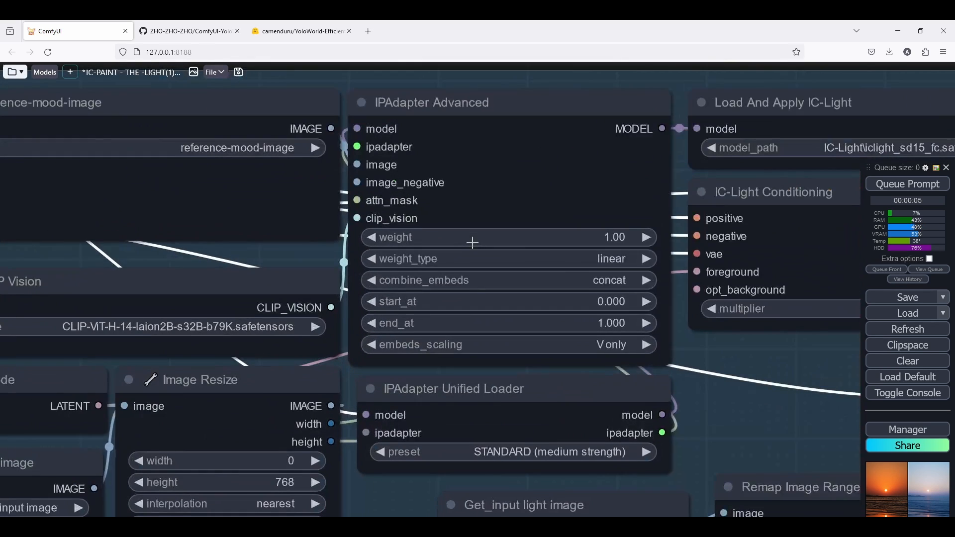
pyautogui.click(616, 236)
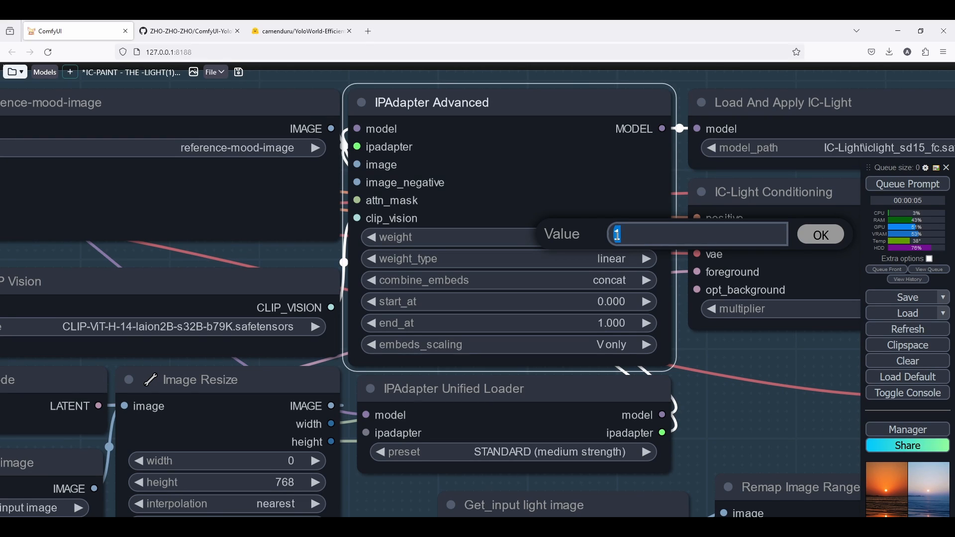
pyautogui.write('0.7')
pyautogui.press('Return')
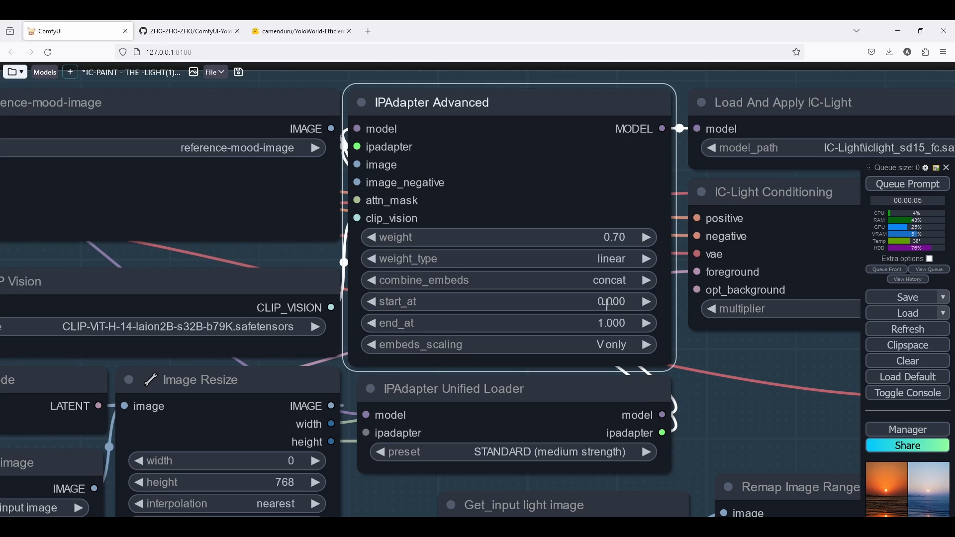
# Queue the workflow to render with the new IPAdapter weight.
pyautogui.scroll(-3, 565, 336)
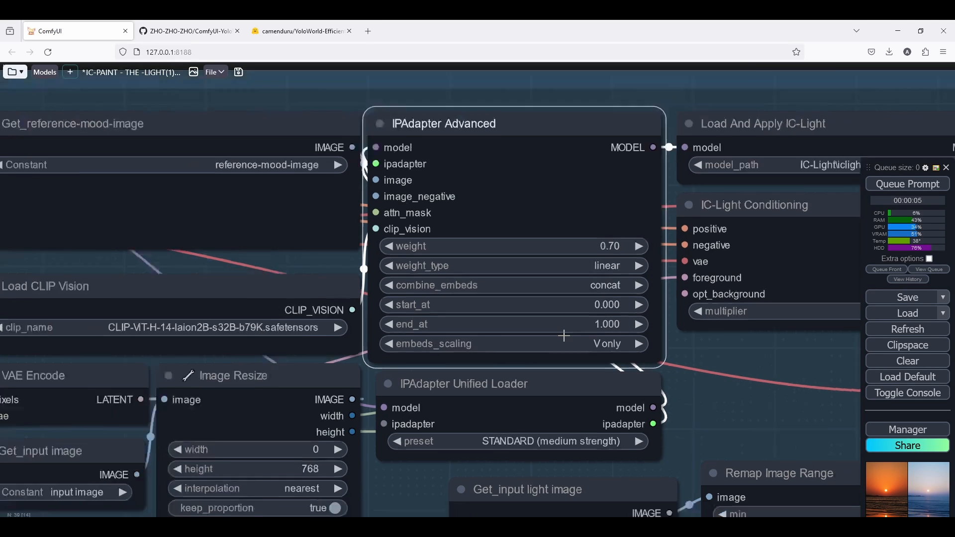
pyautogui.moveTo(615, 377); pyautogui.dragTo(592, 343)
pyautogui.scroll(3, 591, 343)
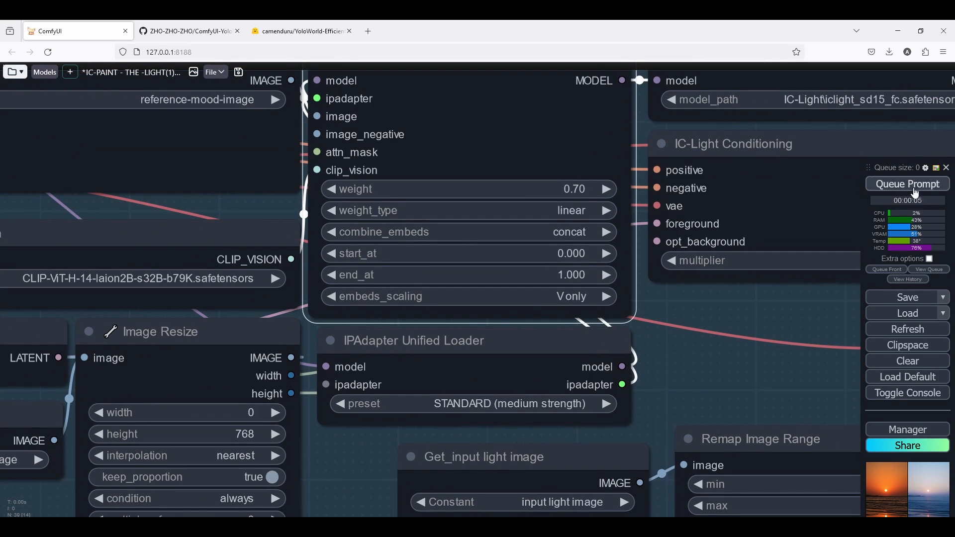
pyautogui.click(913, 188)
# Examine the new result in the before/after preview and the image comparer slider.
pyautogui.scroll(-5, 367, 277)
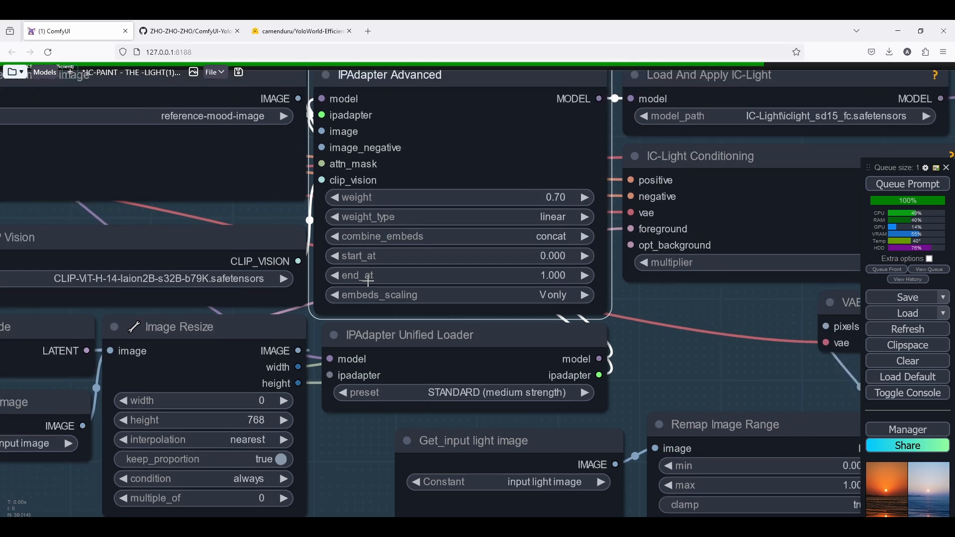
pyautogui.moveTo(601, 320); pyautogui.dragTo(377, 307)
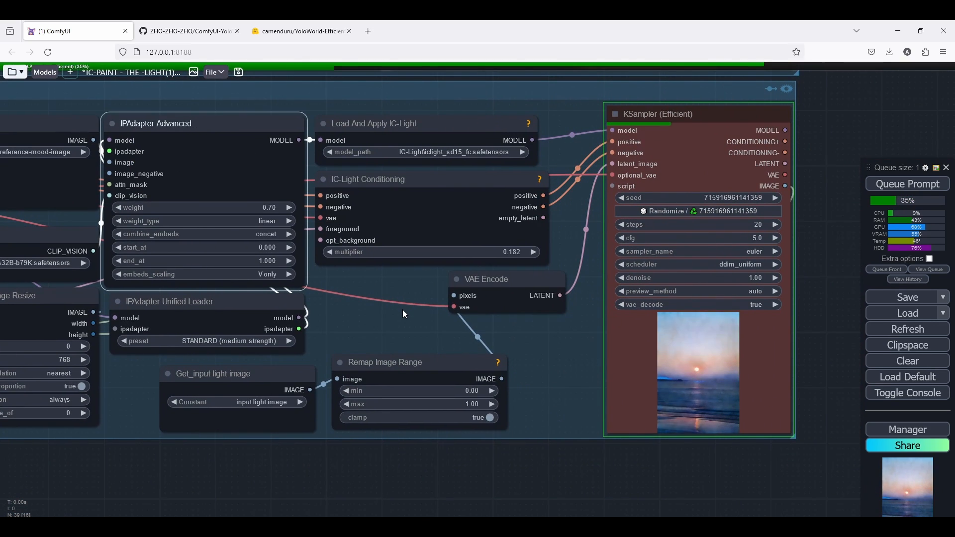
pyautogui.scroll(-4, 495, 297)
pyautogui.moveTo(511, 258); pyautogui.dragTo(554, 391)
pyautogui.scroll(-5, 553, 391)
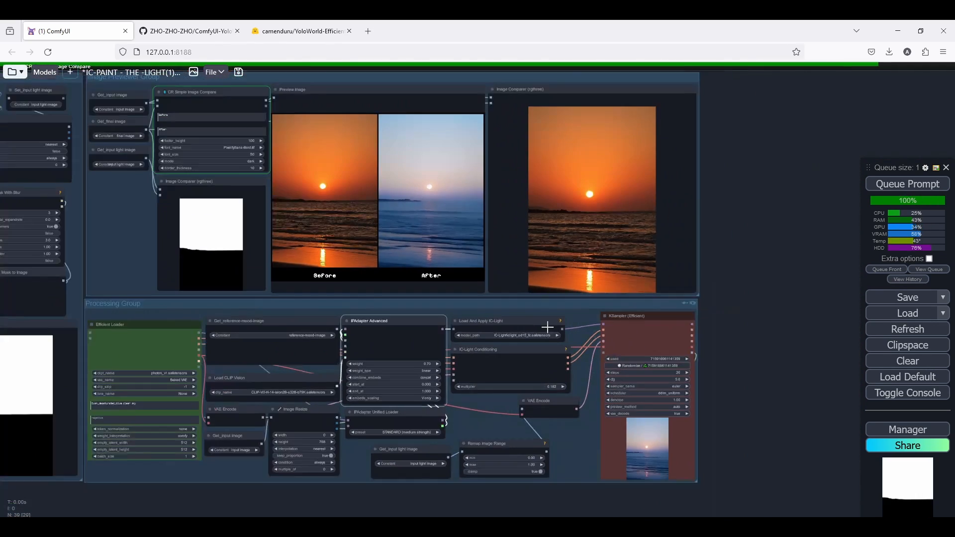
pyautogui.scroll(-3, 460, 292)
pyautogui.scroll(-2, 460, 292)
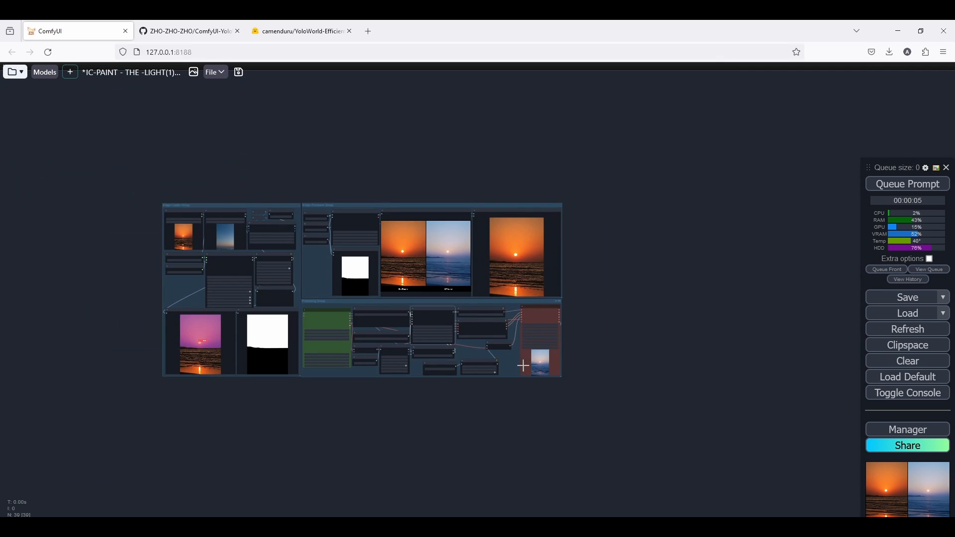
pyautogui.scroll(7, 580, 364)
pyautogui.scroll(-3, 580, 365)
pyautogui.moveTo(482, 341); pyautogui.dragTo(480, 440)
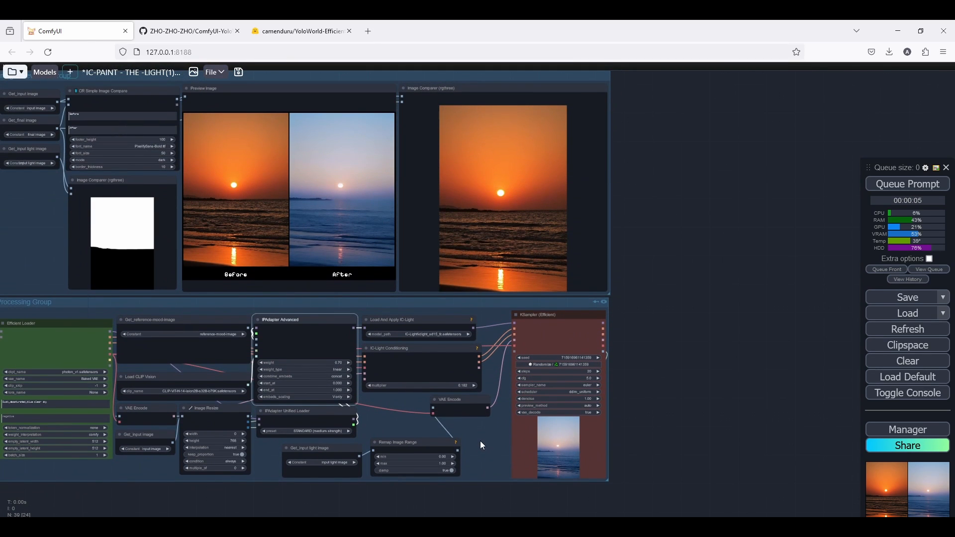
pyautogui.scroll(8, 544, 206)
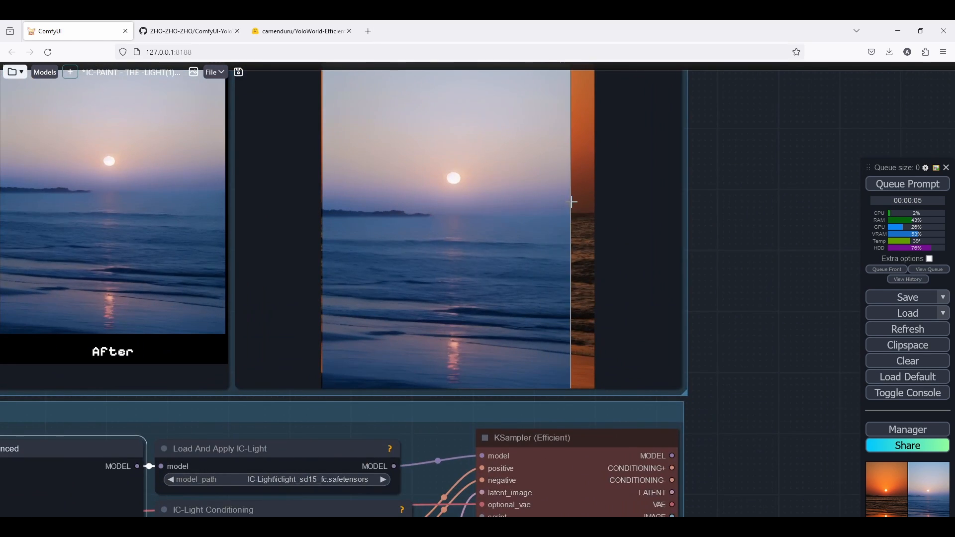
pyautogui.scroll(-5, 555, 217)
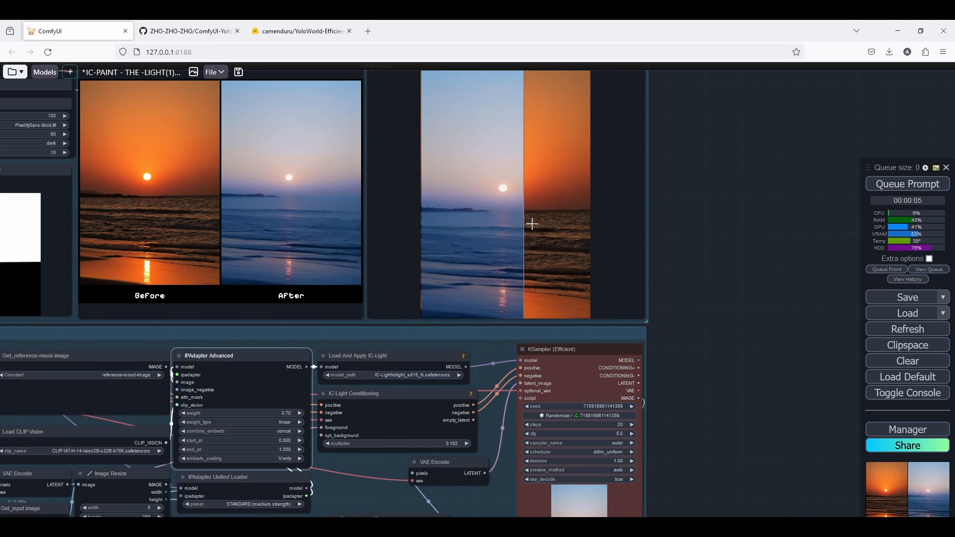
pyautogui.moveTo(572, 205); pyautogui.dragTo(712, 205)
pyautogui.scroll(3, 712, 205)
pyautogui.scroll(-4, 712, 205)
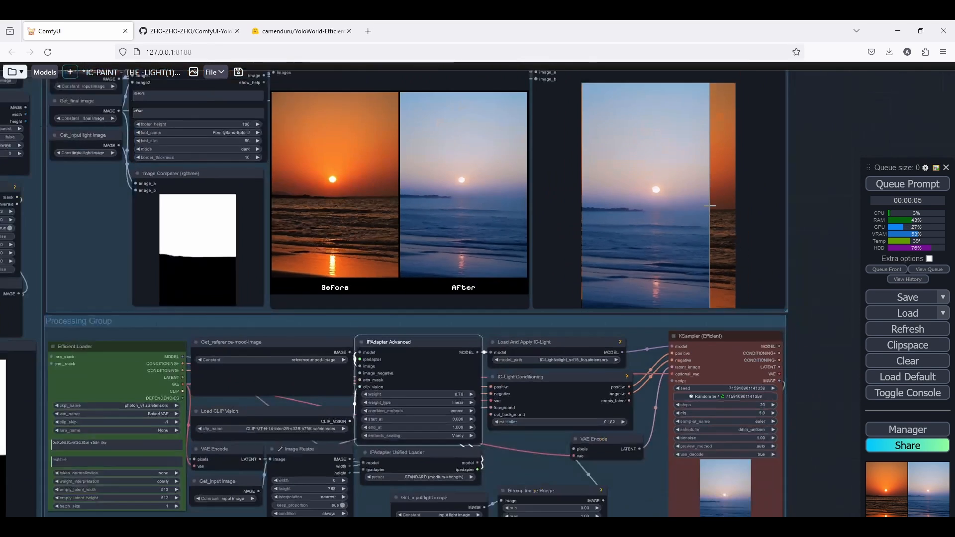
pyautogui.scroll(-3, 712, 205)
pyautogui.scroll(4, 713, 205)
pyautogui.scroll(-4, 714, 205)
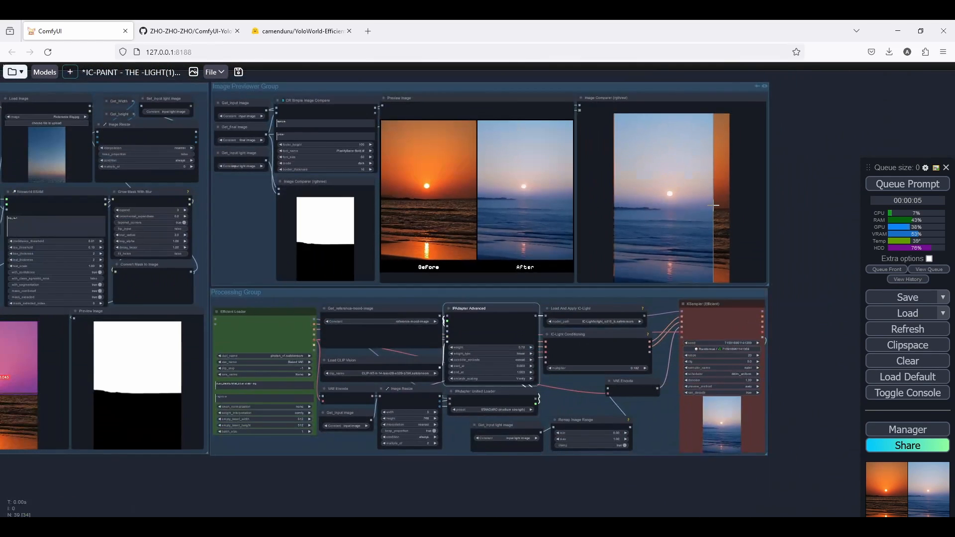
pyautogui.scroll(4, 694, 177)
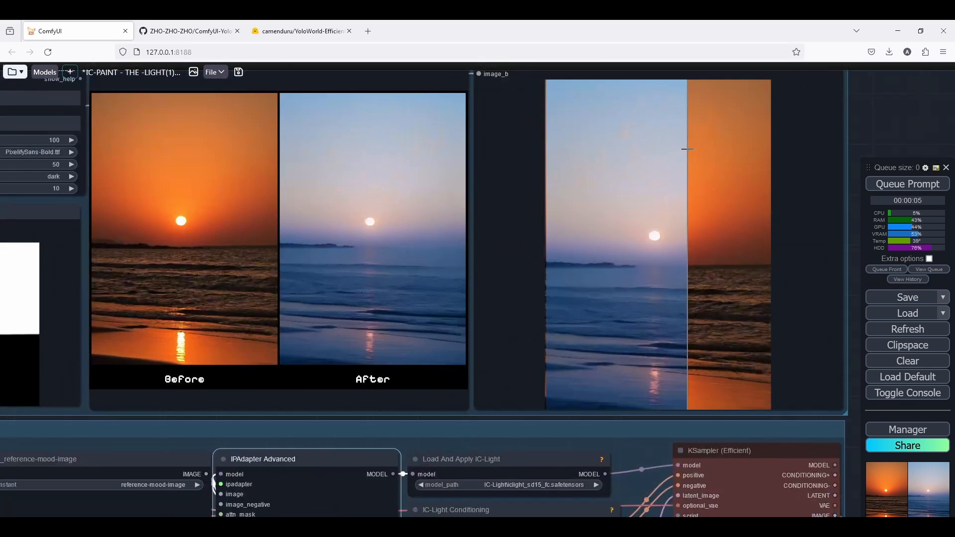
pyautogui.scroll(-4, 702, 187)
pyautogui.scroll(4, 339, 210)
pyautogui.scroll(-4, 398, 216)
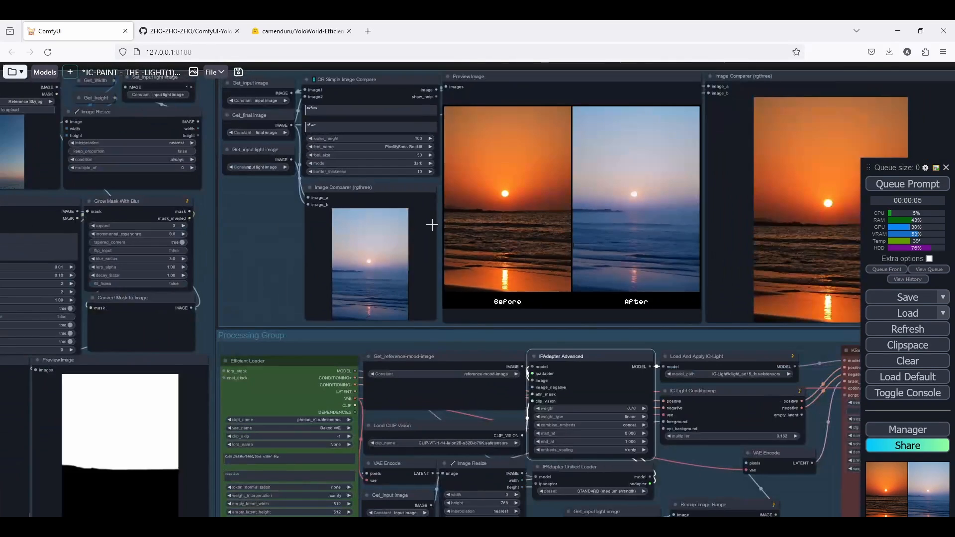
pyautogui.scroll(2, 428, 224)
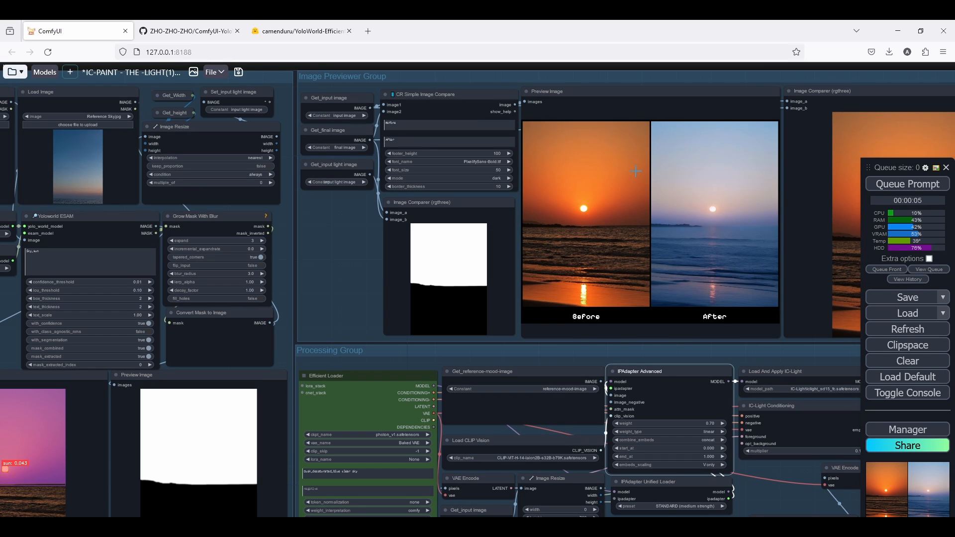
pyautogui.scroll(10, 536, 396)
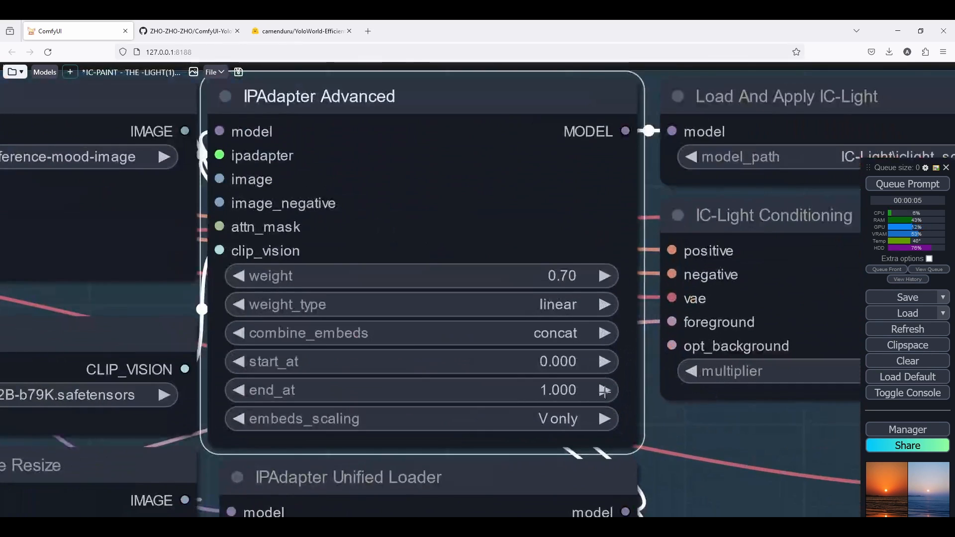
# Set the IPAdapter Advanced end_at to 0.8 and start_at to 0.2.
pyautogui.click(552, 391)
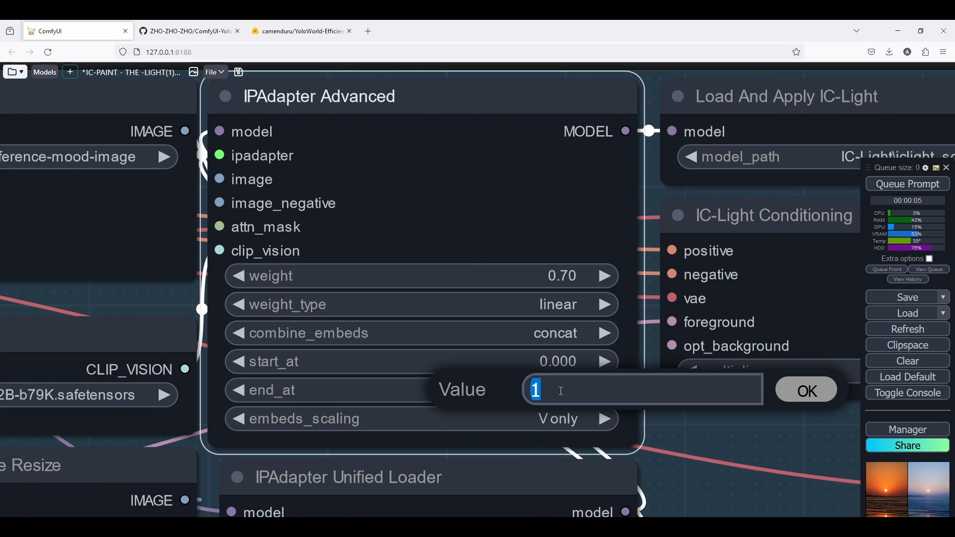
pyautogui.write('.8')
pyautogui.press('Return')
pyautogui.click(569, 365)
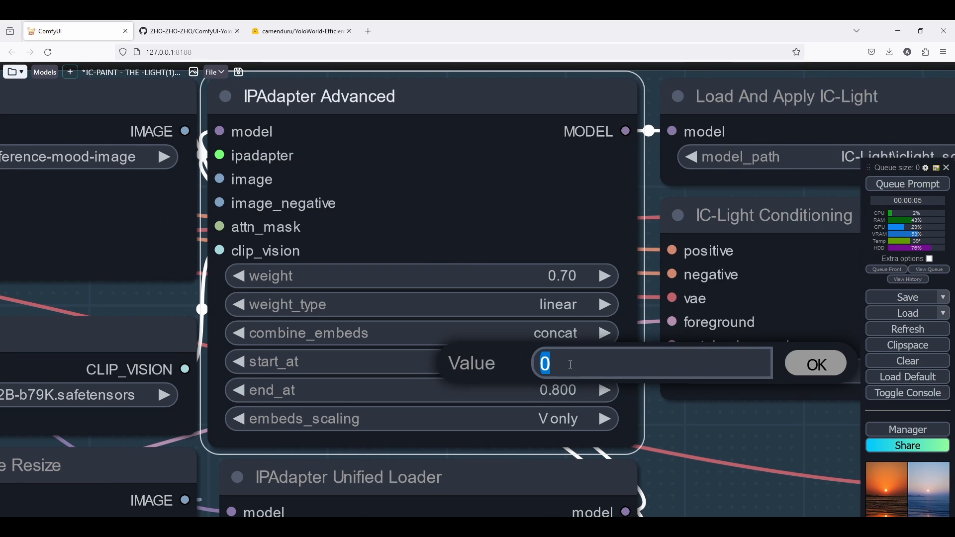
pyautogui.write('.2')
pyautogui.press('Return')
# Queue the workflow again with the new start and end values.
pyautogui.scroll(-3, 502, 376)
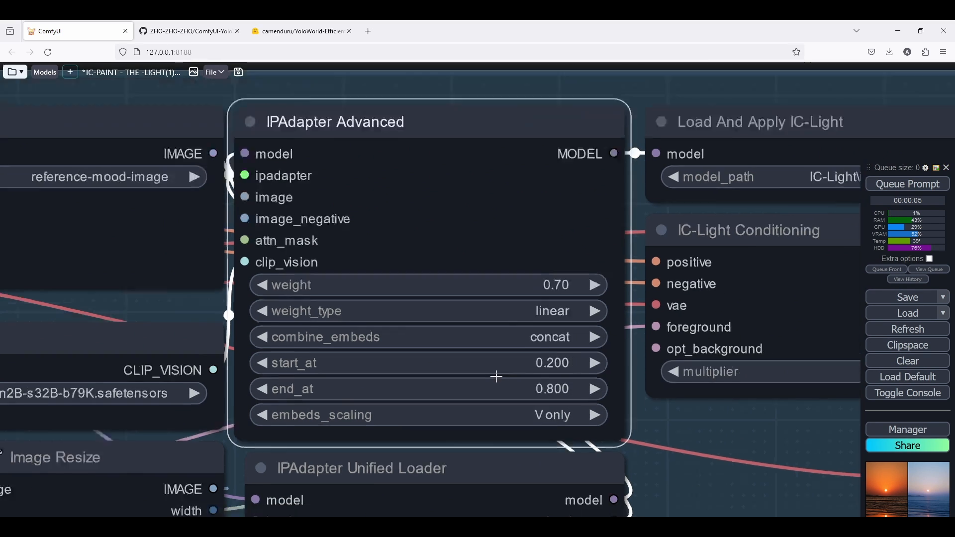
pyautogui.click(908, 184)
pyautogui.scroll(-5, 483, 273)
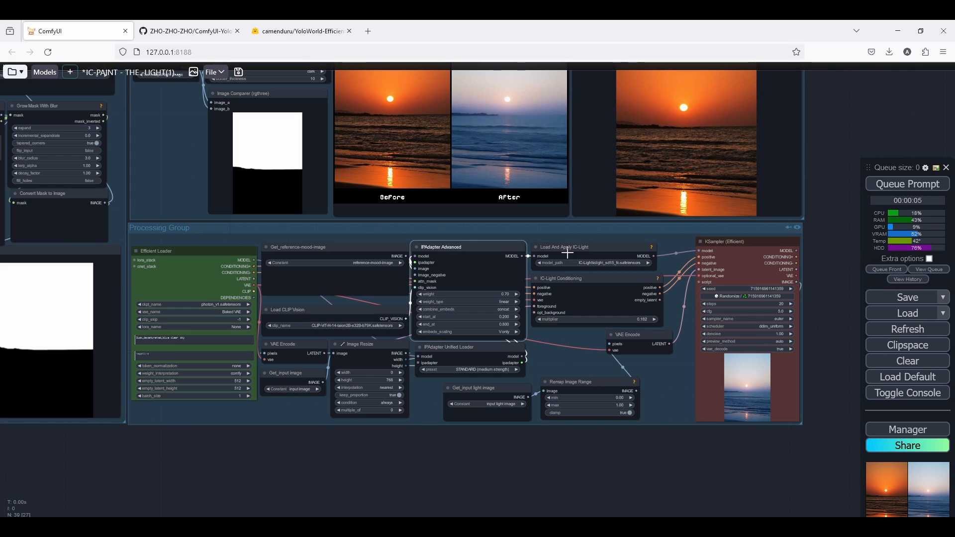
# Examine the generated image in the before/after preview and image comparer.
pyautogui.moveTo(567, 253); pyautogui.dragTo(711, 406)
pyautogui.scroll(-1, 711, 406)
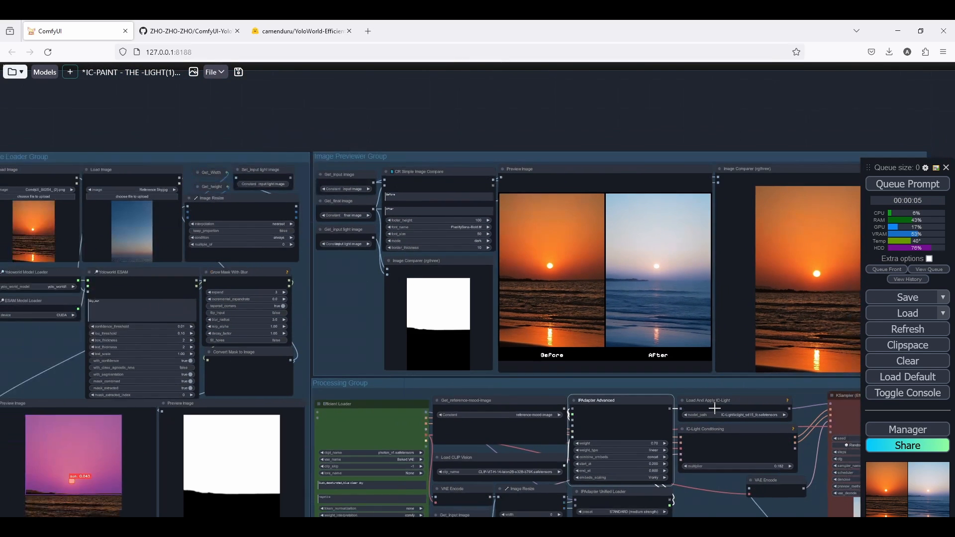
pyautogui.moveTo(781, 366); pyautogui.dragTo(582, 347)
pyautogui.scroll(-1, 582, 347)
pyautogui.scroll(5, 673, 301)
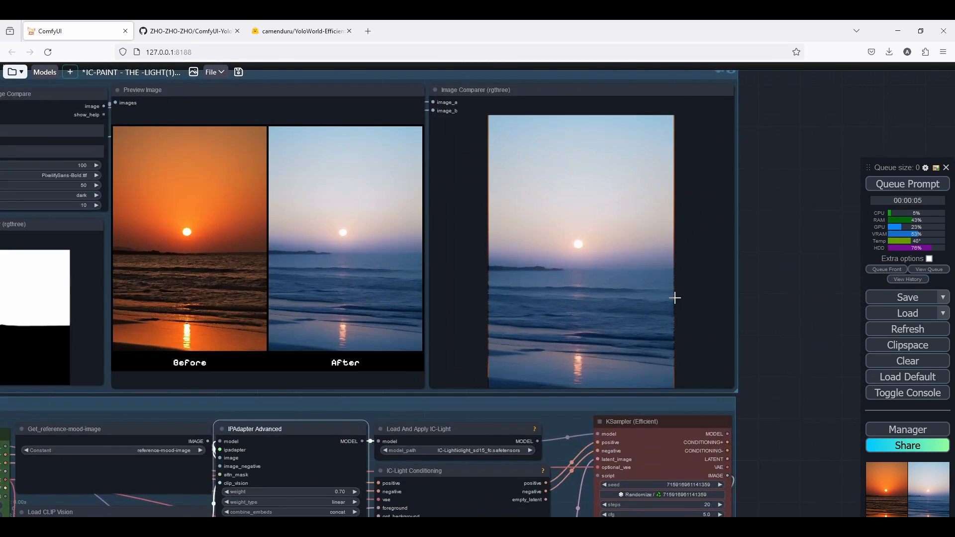
pyautogui.scroll(-4, 672, 309)
pyautogui.scroll(3, 671, 311)
pyautogui.moveTo(671, 311); pyautogui.dragTo(655, 164)
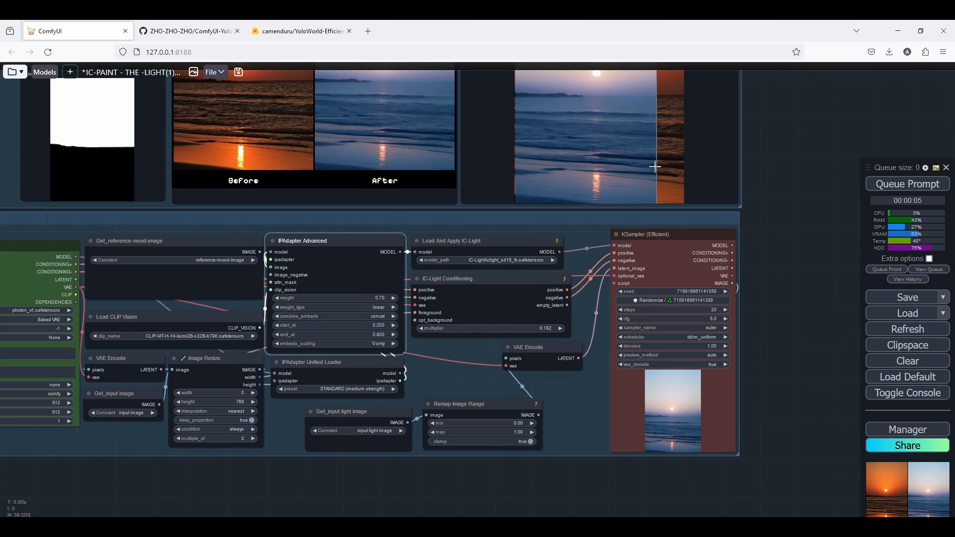
pyautogui.scroll(6, 394, 326)
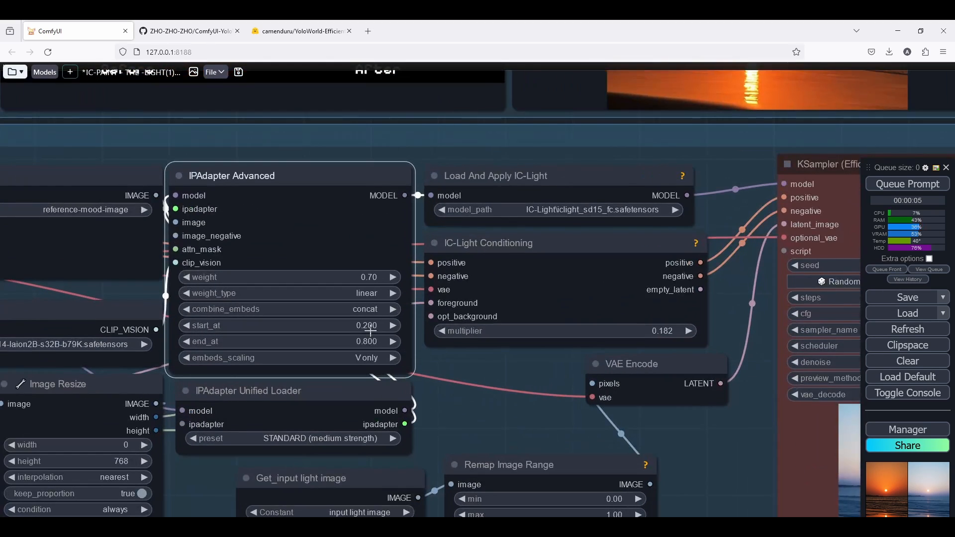
# Set the IPAdapter Advanced start_at to 0.1, weight to 0.75 and end_at to 0.9.
pyautogui.click(369, 328)
pyautogui.write('.1')
pyautogui.press('Return')
pyautogui.click(372, 277)
pyautogui.write('.75')
pyautogui.press('Return')
pyautogui.click(373, 343)
pyautogui.write('.')
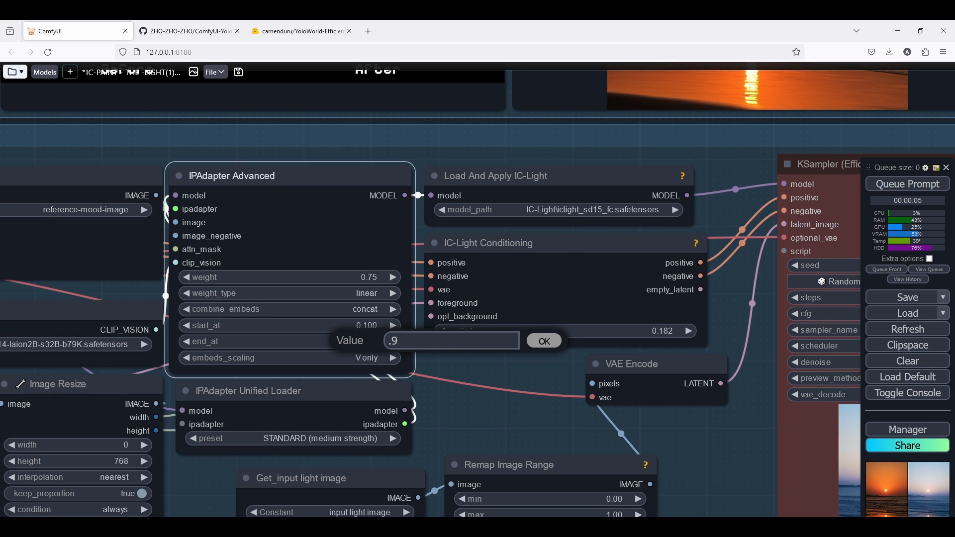
pyautogui.write('9')
pyautogui.press('Return')
# Queue the workflow with the adjusted IPAdapter settings.
pyautogui.click(908, 185)
pyautogui.scroll(-3, 632, 299)
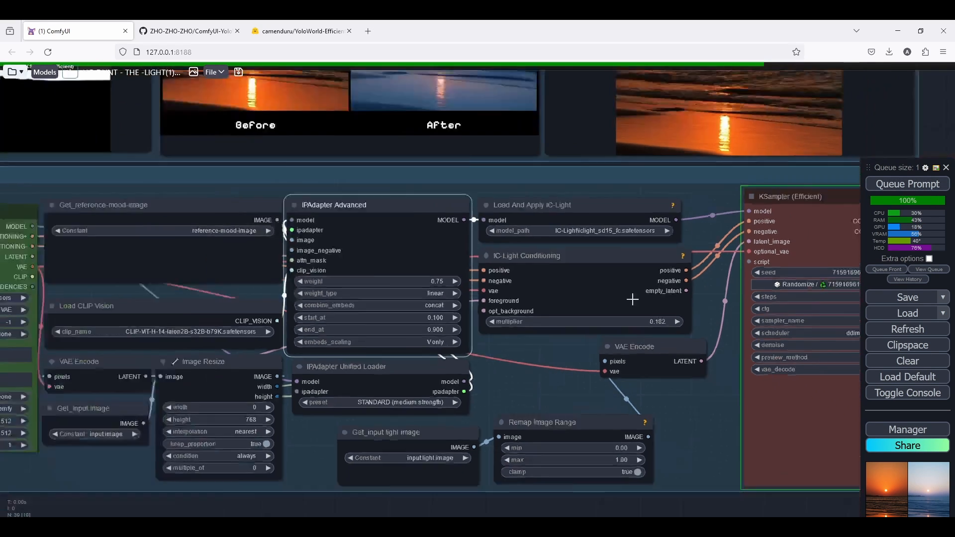
pyautogui.press('1')
pyautogui.scroll(-5, 153, 318)
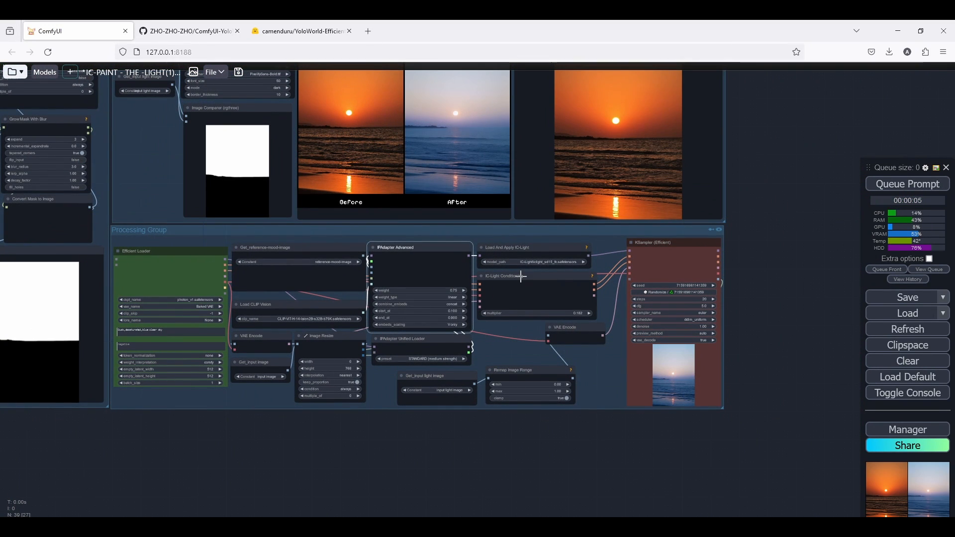
# Examine the latest output in the image comparer and before/after preview.
pyautogui.scroll(3, 548, 259)
pyautogui.scroll(5, 648, 229)
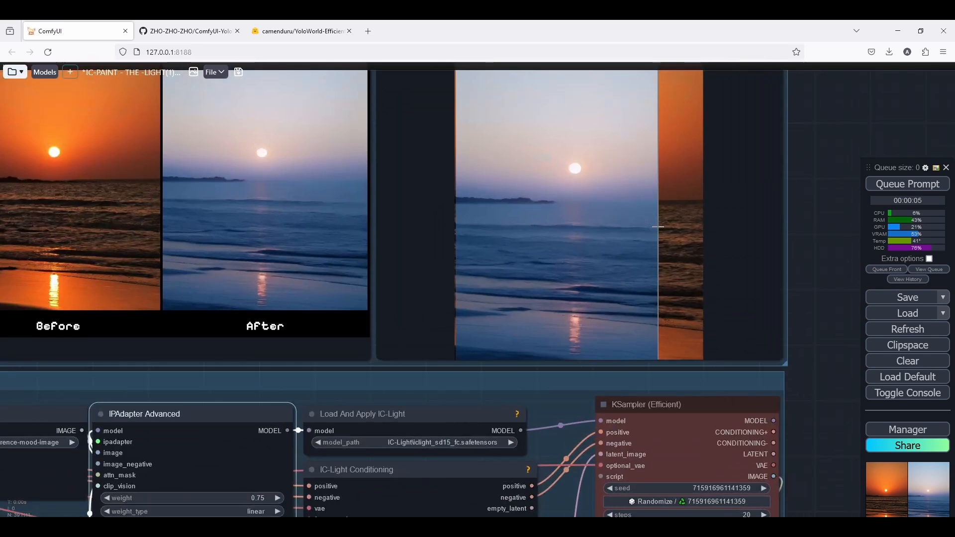
pyautogui.scroll(-6, 657, 226)
pyautogui.scroll(-3, 665, 222)
pyautogui.scroll(6, 665, 222)
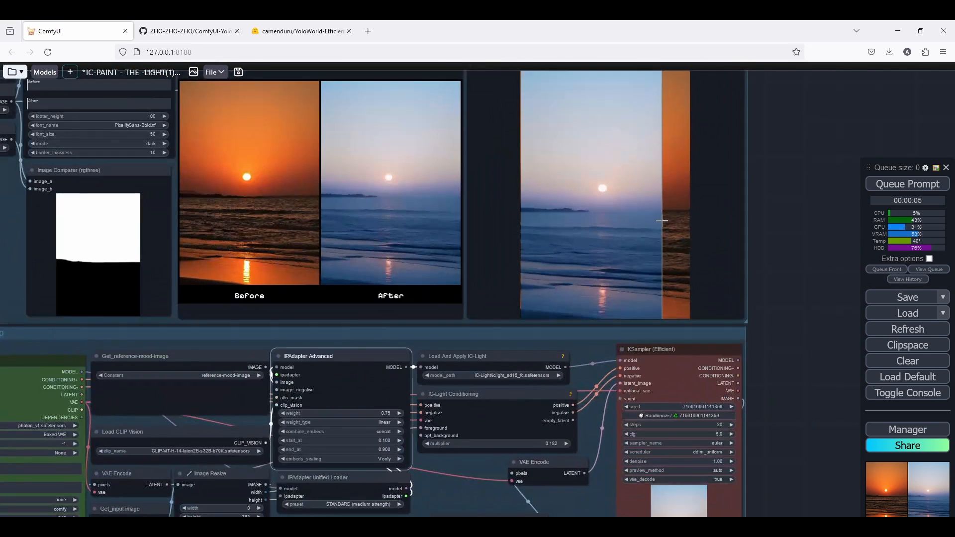
pyautogui.scroll(-5, 662, 220)
pyautogui.scroll(-2, 662, 221)
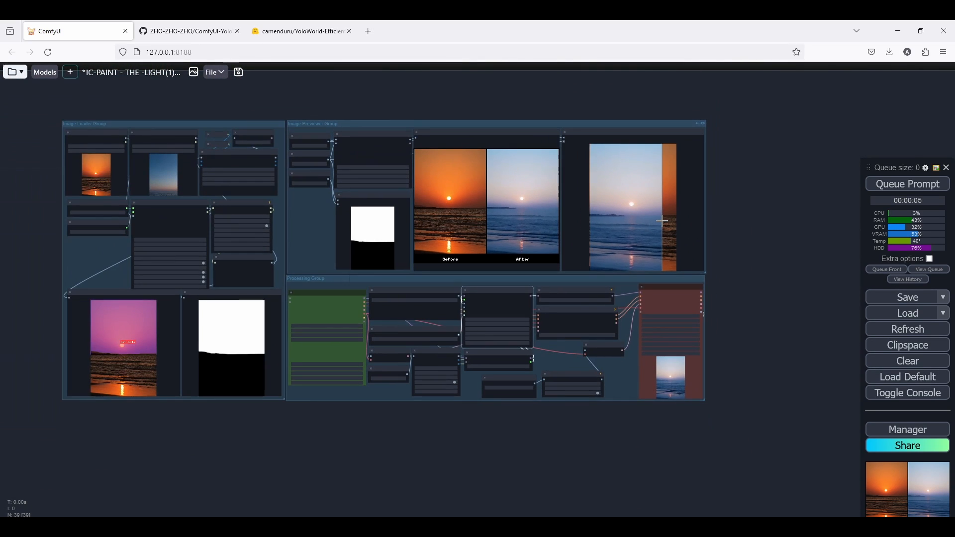
pyautogui.scroll(8, 170, 180)
pyautogui.scroll(-3, 169, 180)
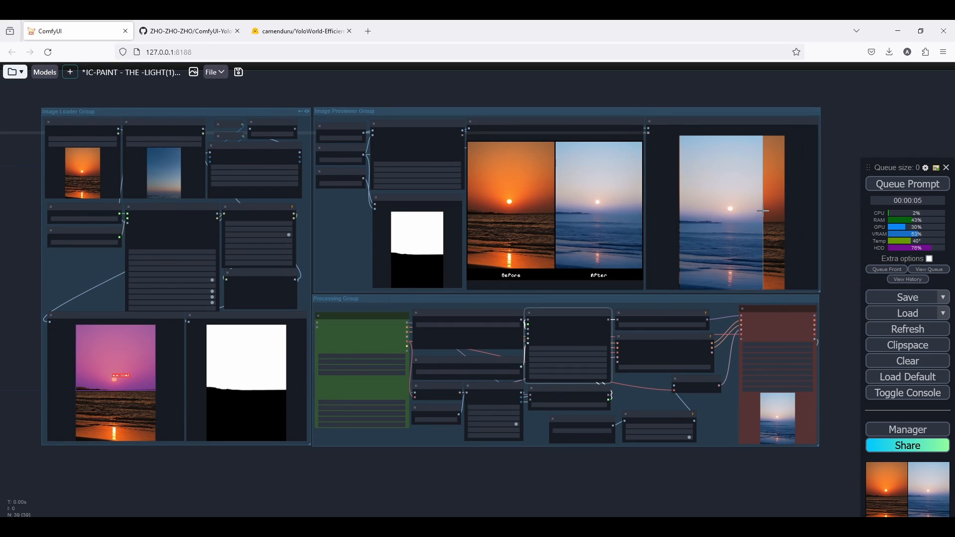
# Examine the workflow's node settings and the generated result across the canvas.
pyautogui.scroll(4, 764, 210)
pyautogui.scroll(-3, 764, 210)
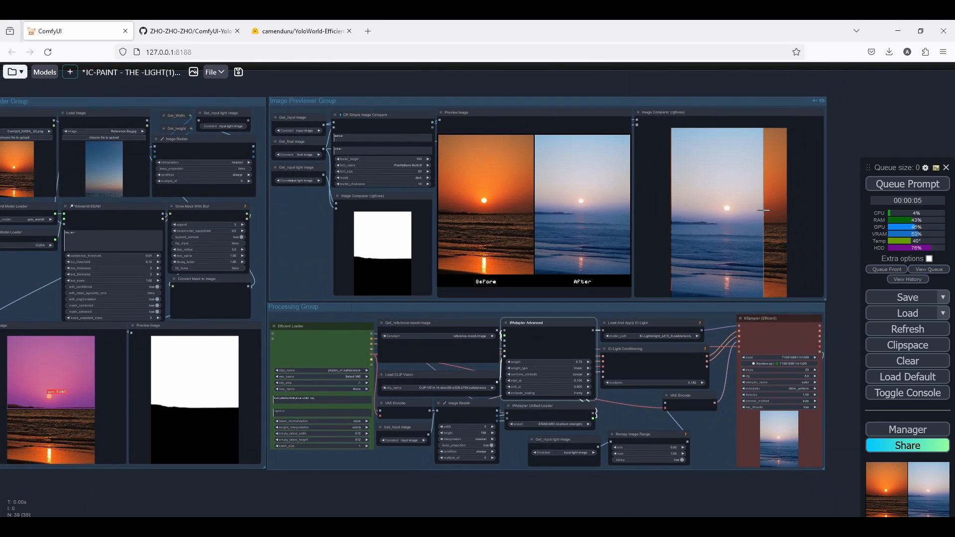
pyautogui.scroll(-1, 763, 210)
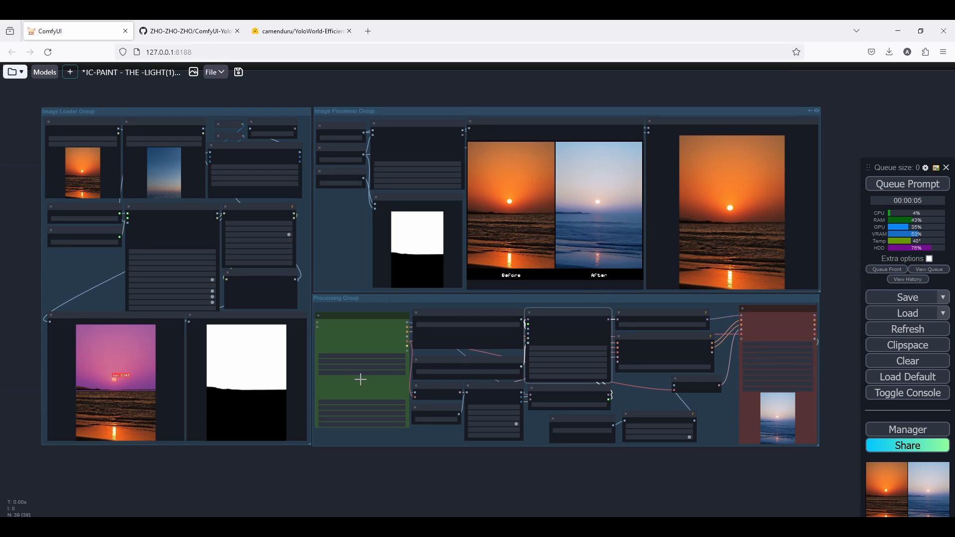
pyautogui.scroll(3, 354, 351)
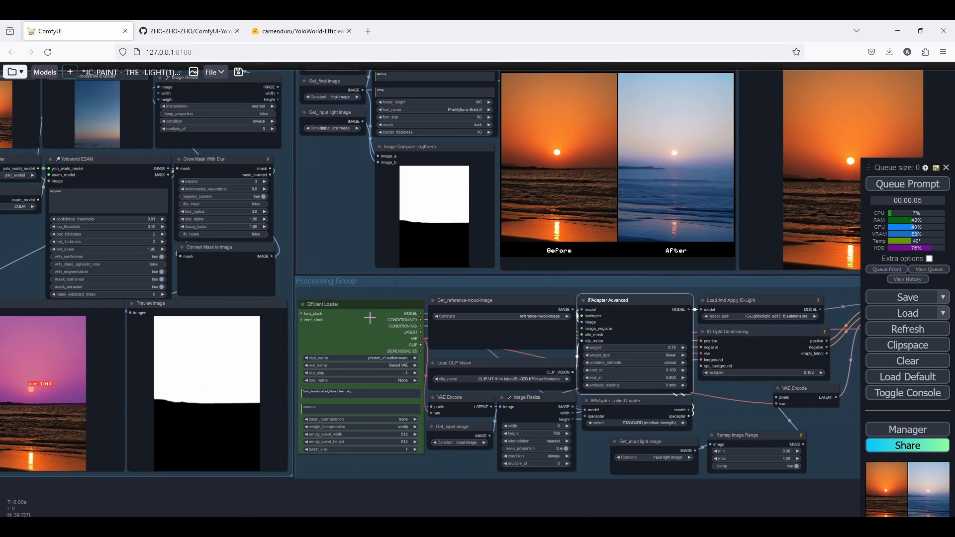
pyautogui.scroll(5, 330, 398)
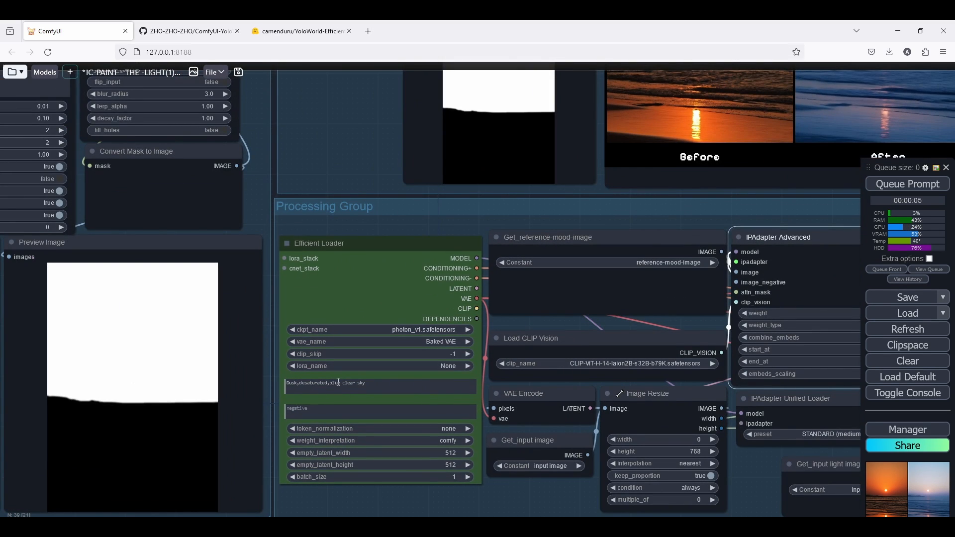
pyautogui.scroll(-4, 619, 327)
pyautogui.scroll(3, 635, 309)
pyautogui.scroll(-2, 520, 380)
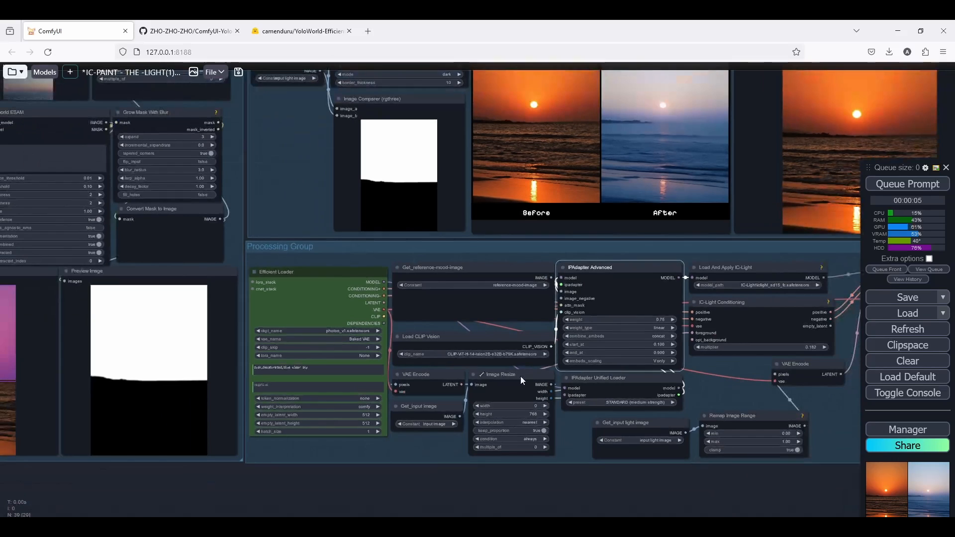
pyautogui.moveTo(842, 272); pyautogui.dragTo(578, 285)
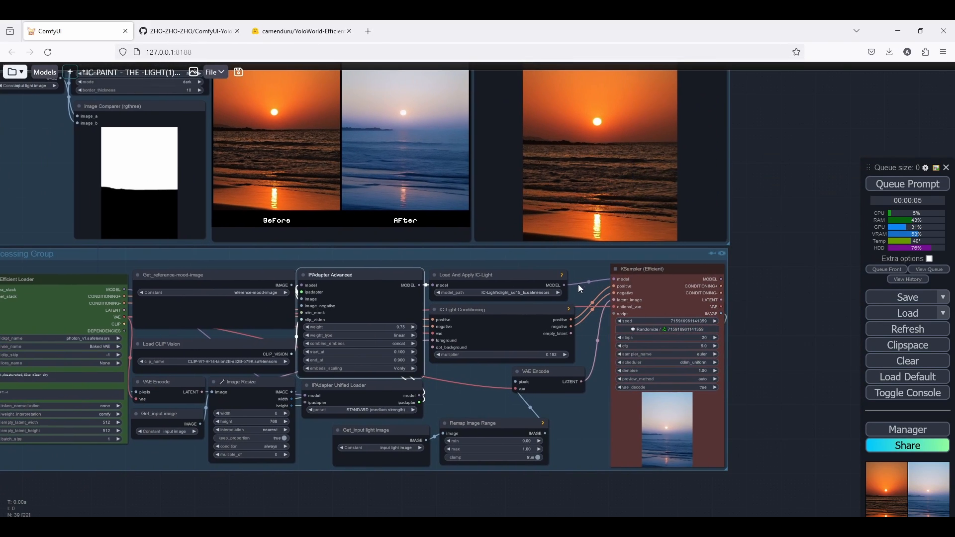
pyautogui.moveTo(331, 300); pyautogui.dragTo(466, 284)
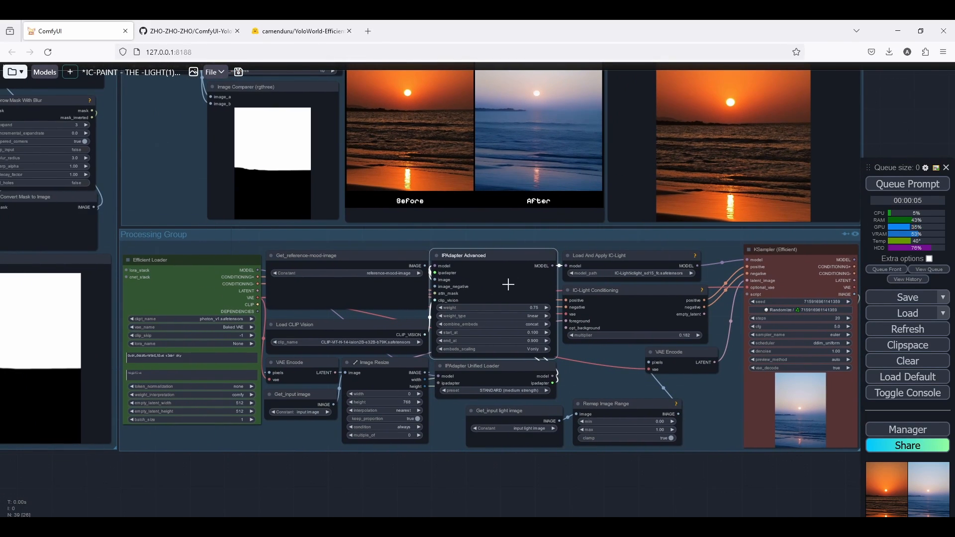
pyautogui.scroll(-1, 508, 285)
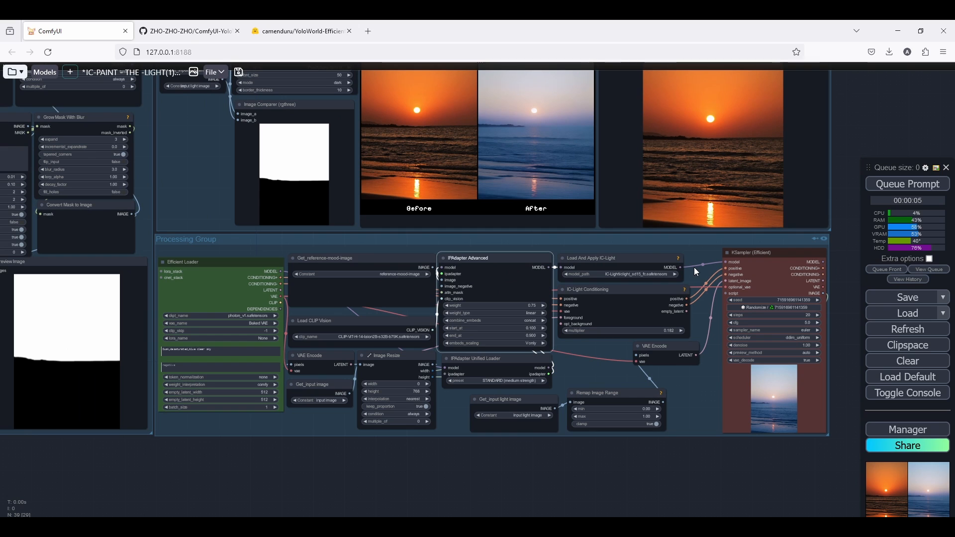
pyautogui.scroll(-2, 709, 261)
pyautogui.moveTo(684, 272); pyautogui.dragTo(715, 297)
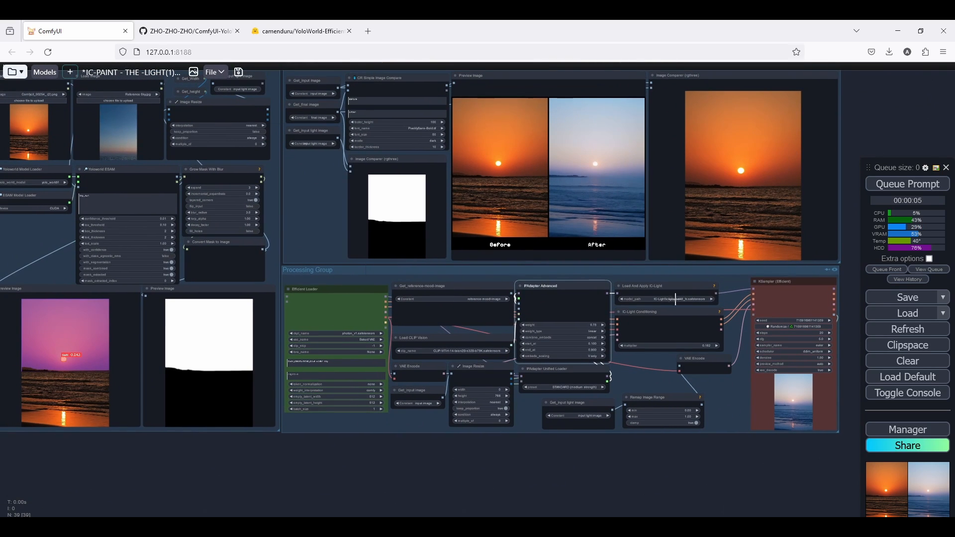
pyautogui.moveTo(448, 290); pyautogui.dragTo(486, 295)
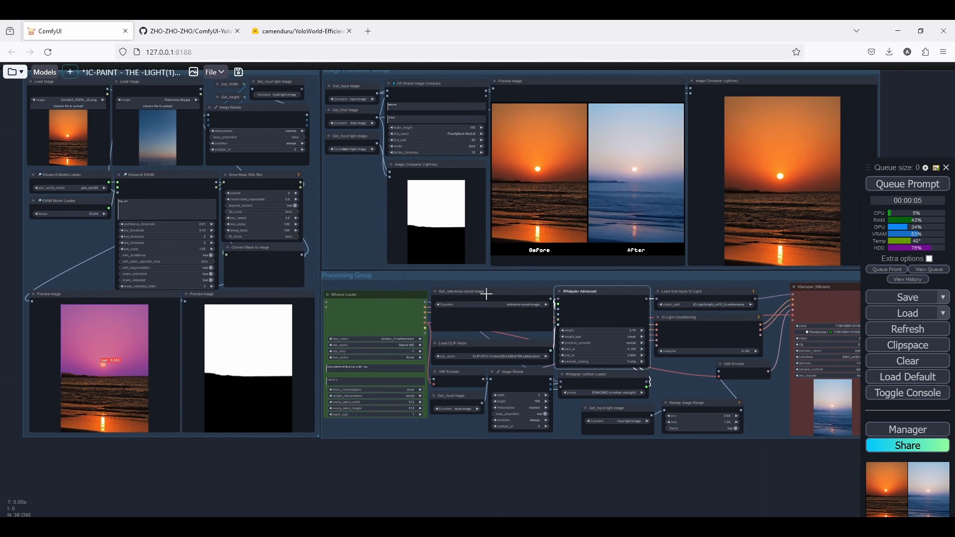
pyautogui.scroll(-1, 192, 221)
pyautogui.scroll(4, 110, 226)
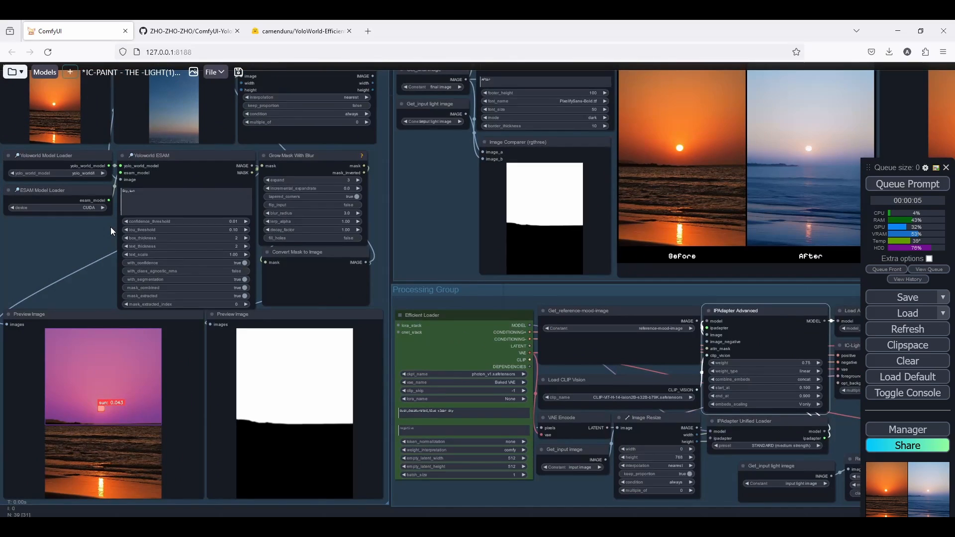
pyautogui.scroll(-3, 110, 227)
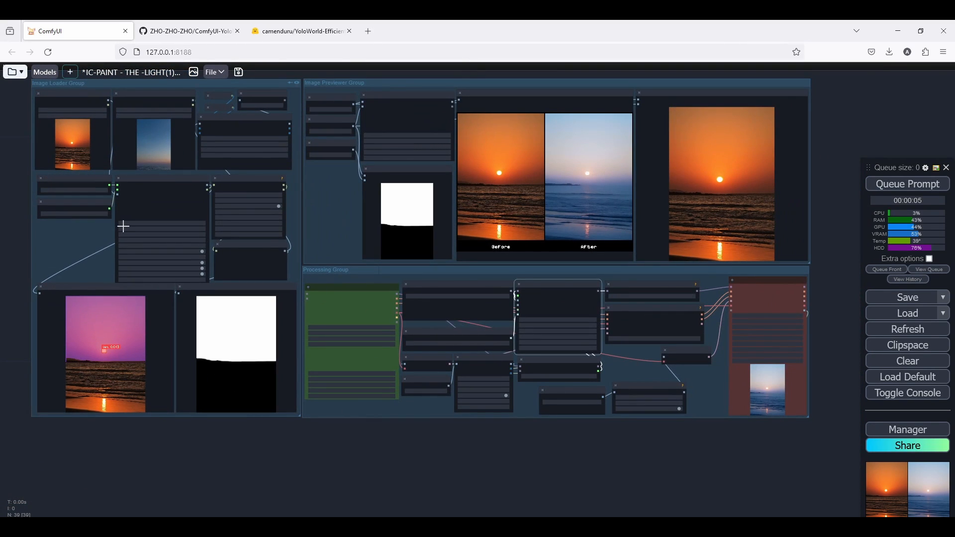
pyautogui.scroll(-3, 123, 226)
# Compare the latest output against the input image in the image comparer and before/after preview.
pyautogui.moveTo(128, 224); pyautogui.dragTo(362, 207)
pyautogui.scroll(4, 410, 129)
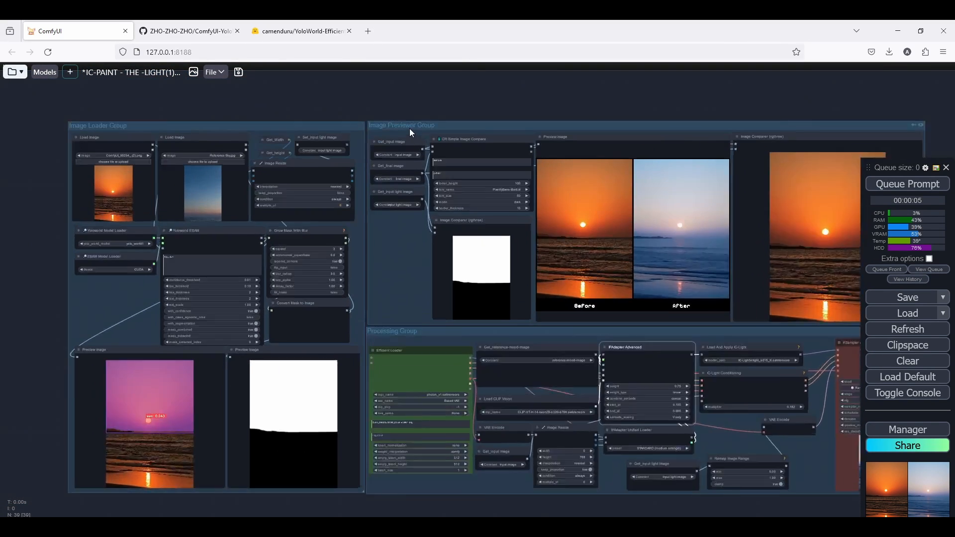
pyautogui.scroll(-1, 413, 130)
pyautogui.scroll(-3, 542, 136)
pyautogui.scroll(4, 548, 130)
pyautogui.moveTo(548, 130); pyautogui.dragTo(528, 130)
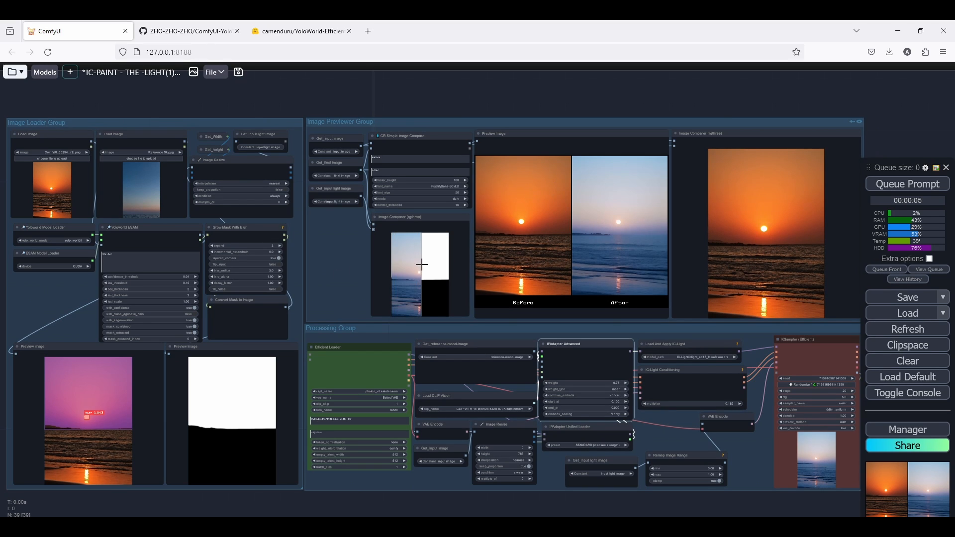
pyautogui.scroll(5, 427, 263)
pyautogui.scroll(-3, 418, 266)
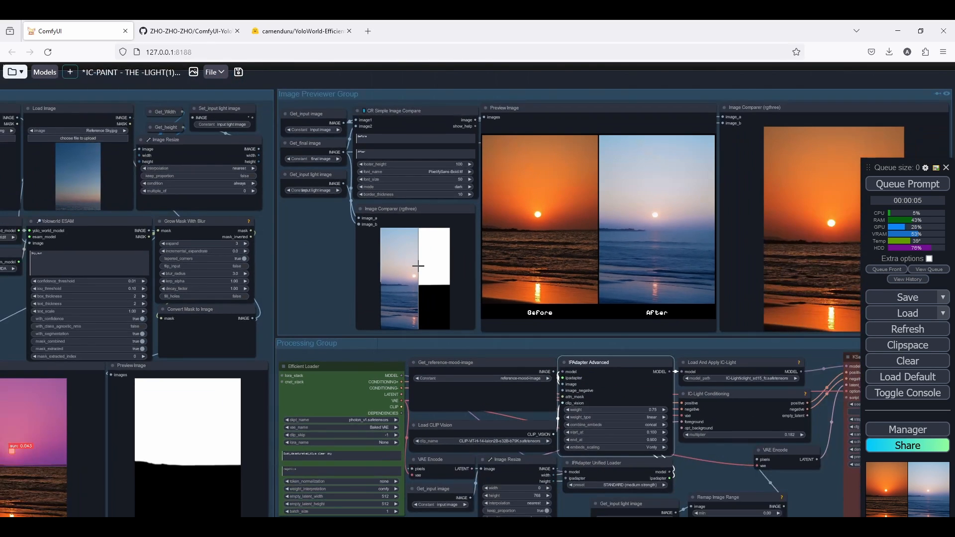
pyautogui.scroll(-3, 420, 257)
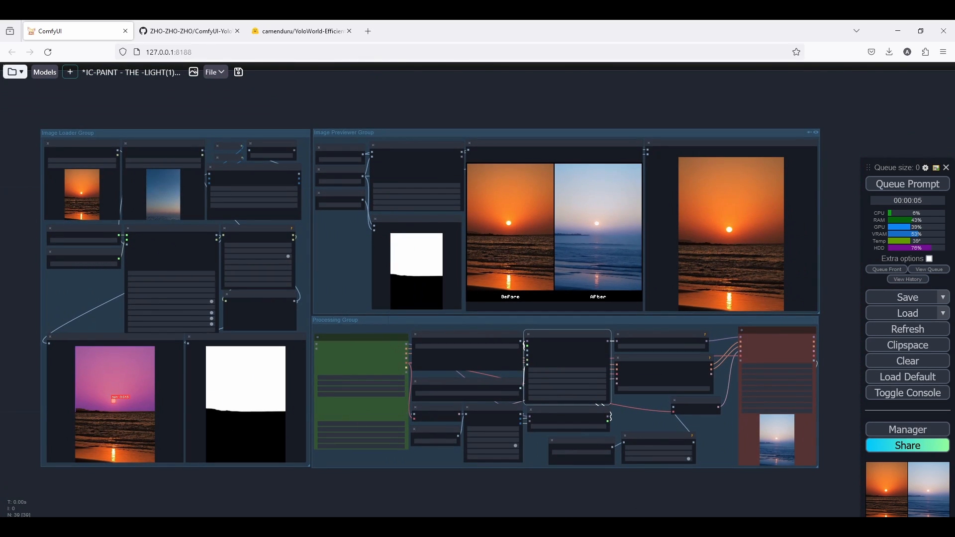